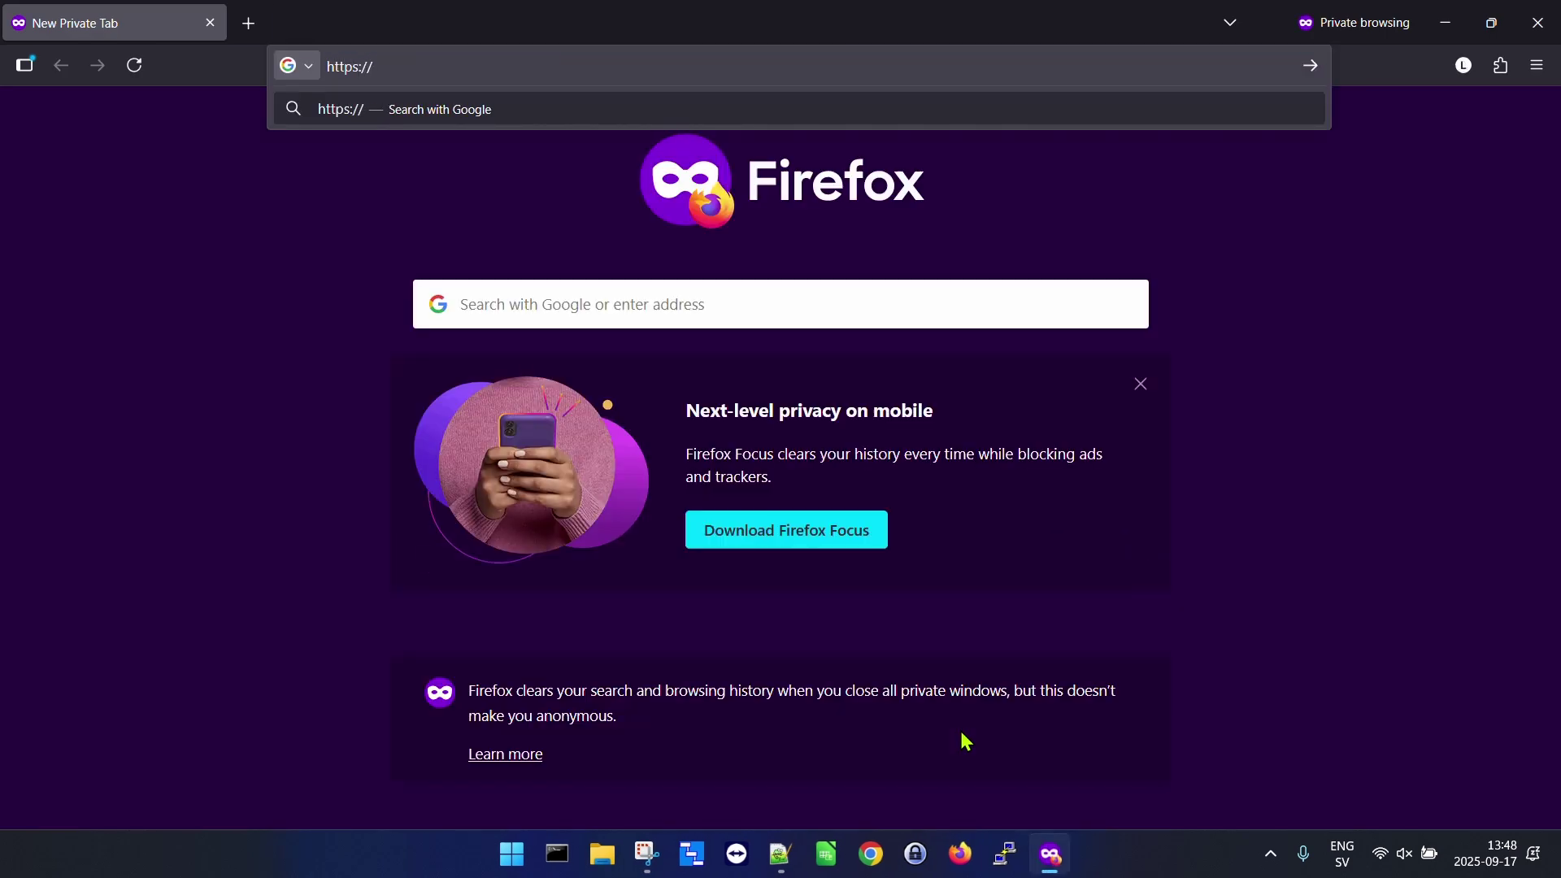
{"action": "type", "text": "192.16"}
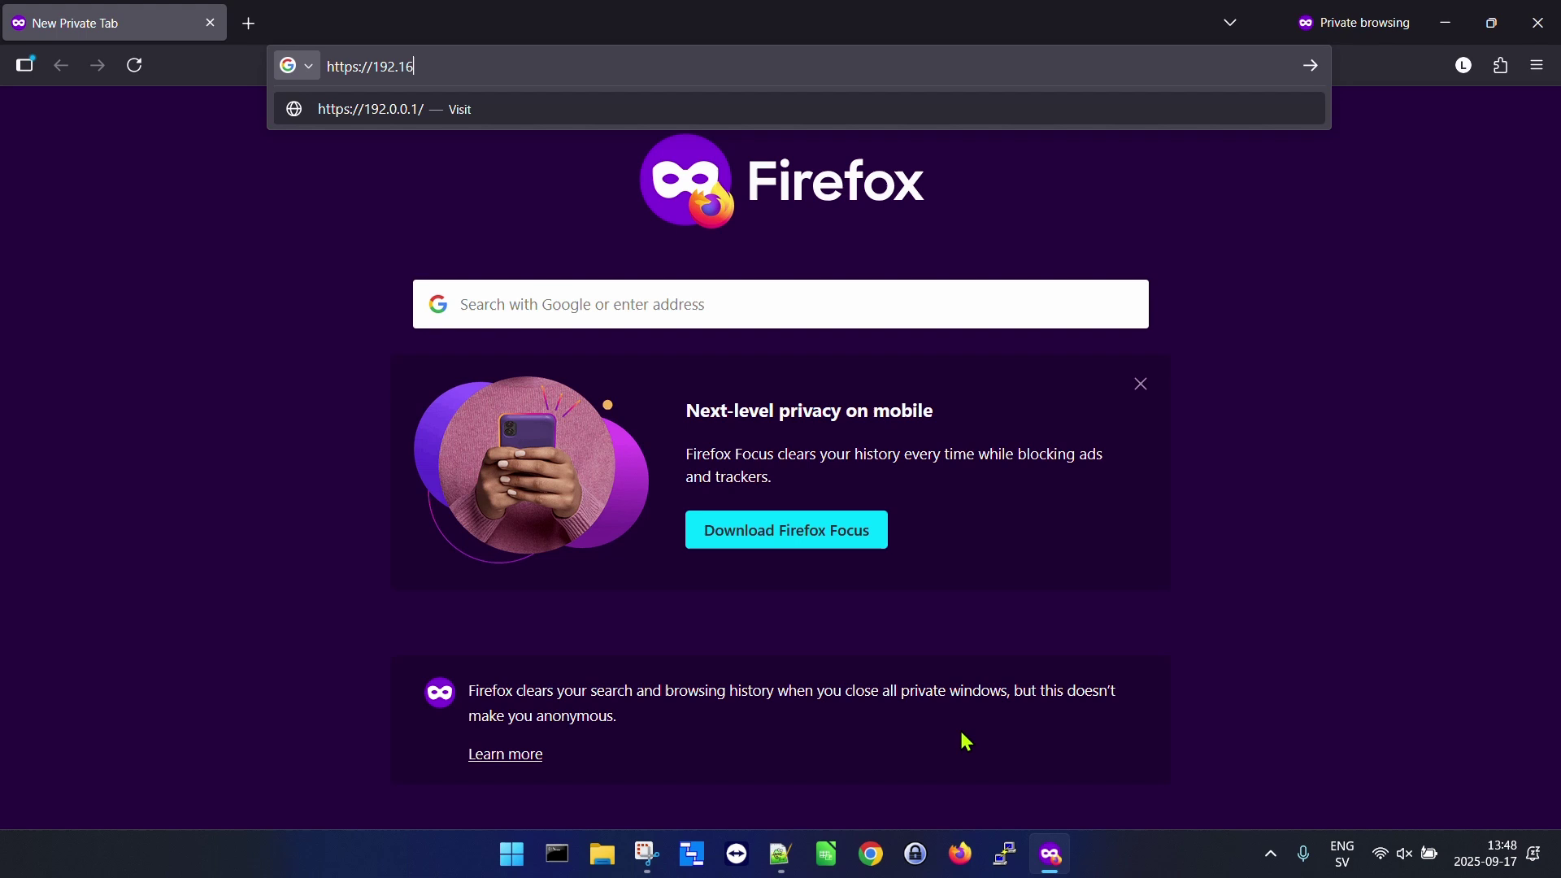
{"action": "type", "text": "8.1.99"}
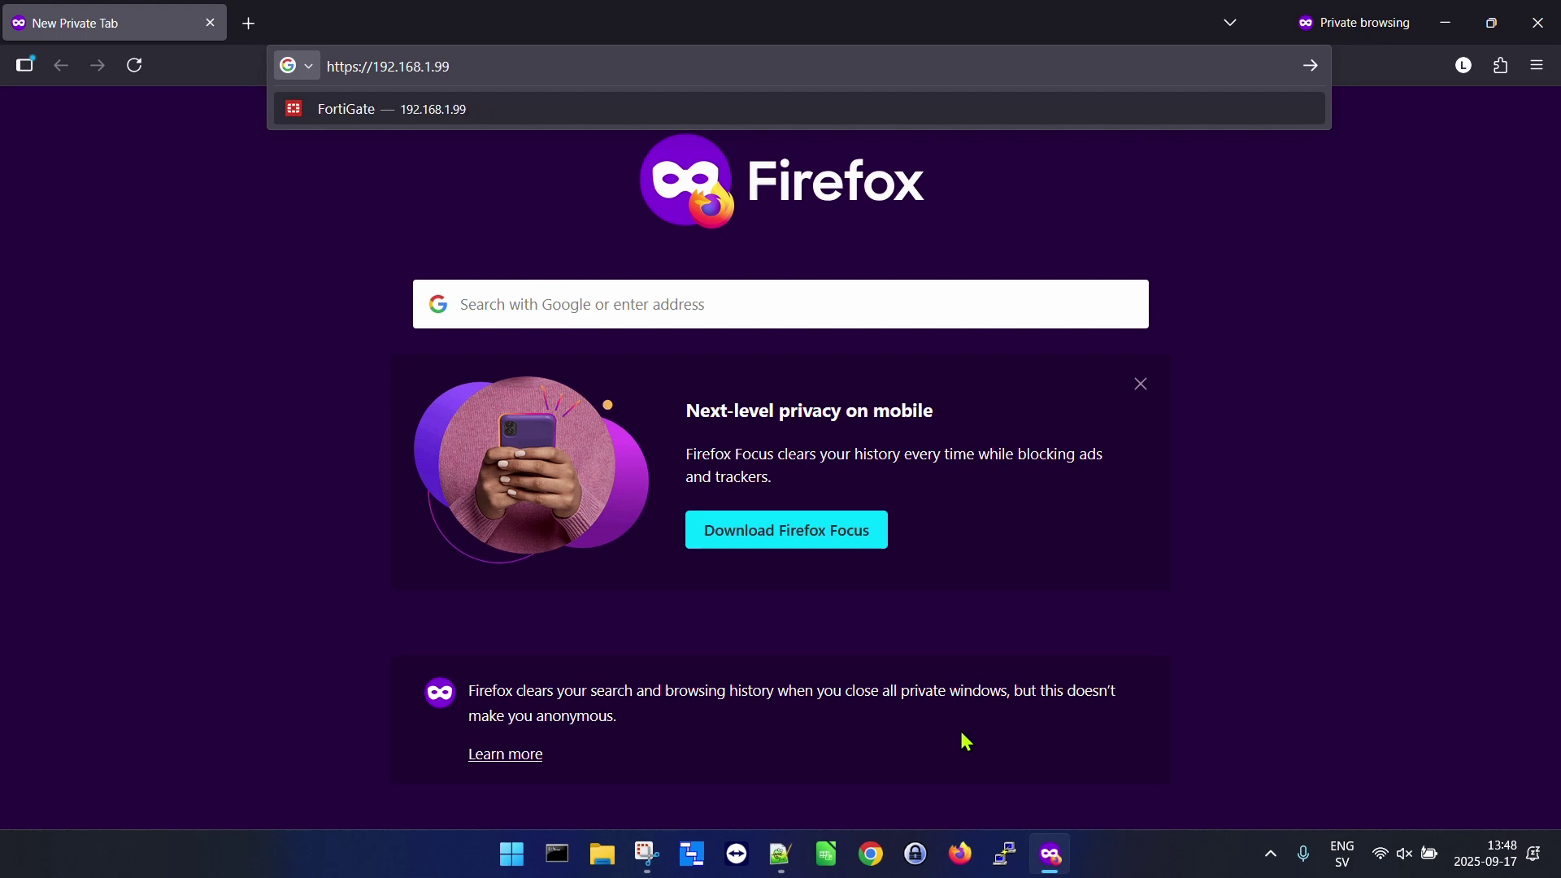
{"action": "key", "text": "Return"}
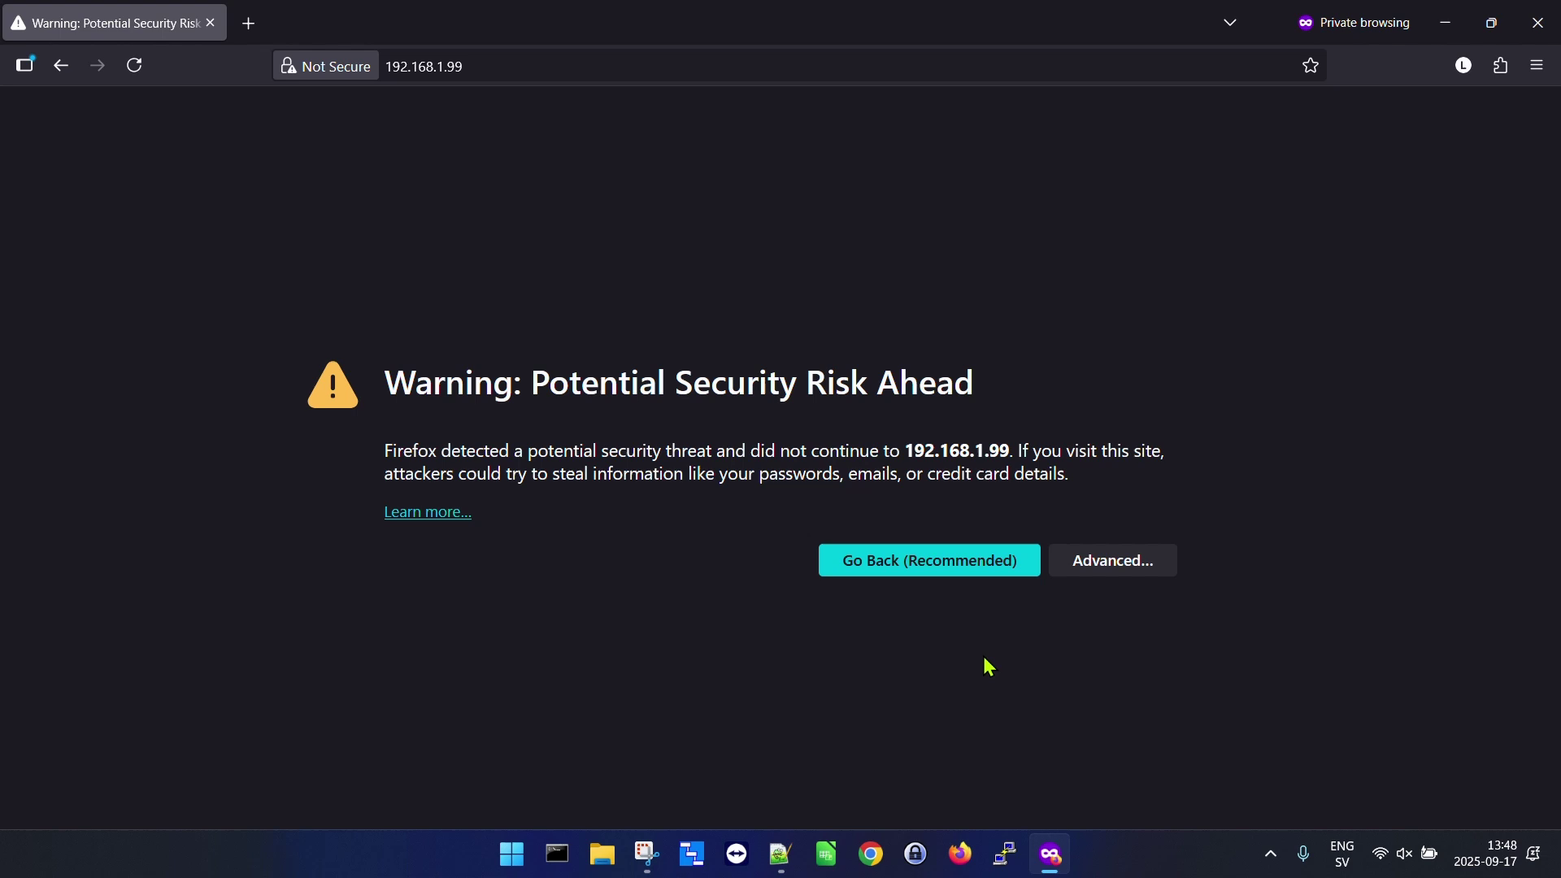
Accept the self-signed certificate risk and sign in with the admin username and account password.
{"action": "left_click", "coordinate": [1137, 563]}
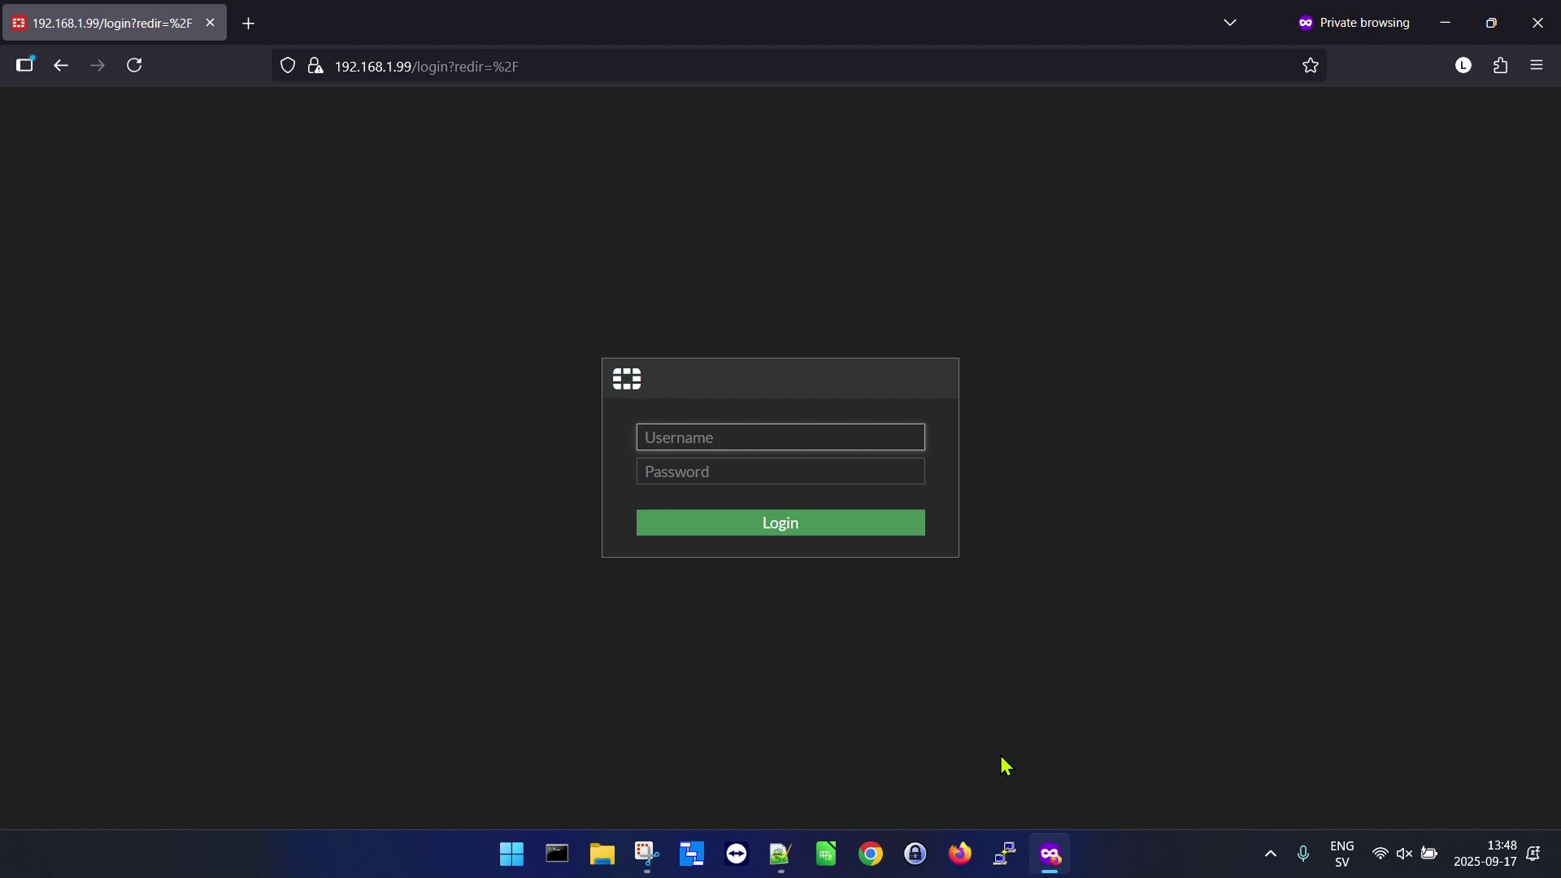
{"action": "type", "text": "admin"}
{"action": "key", "text": "Tab"}
{"action": "type", "text": "••"}
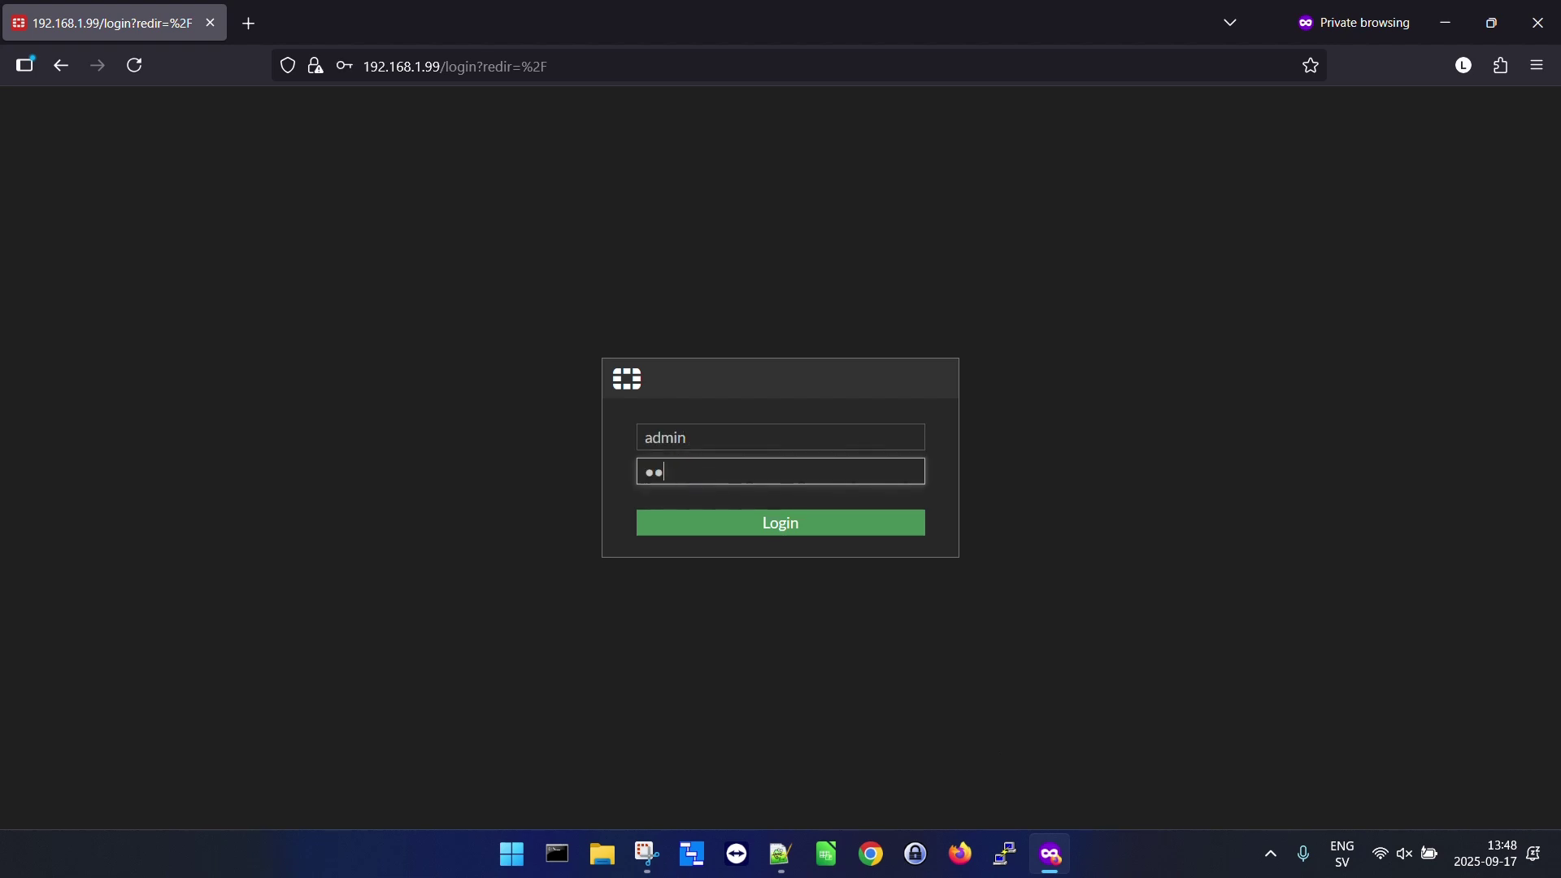
{"action": "type", "text": "••••"}
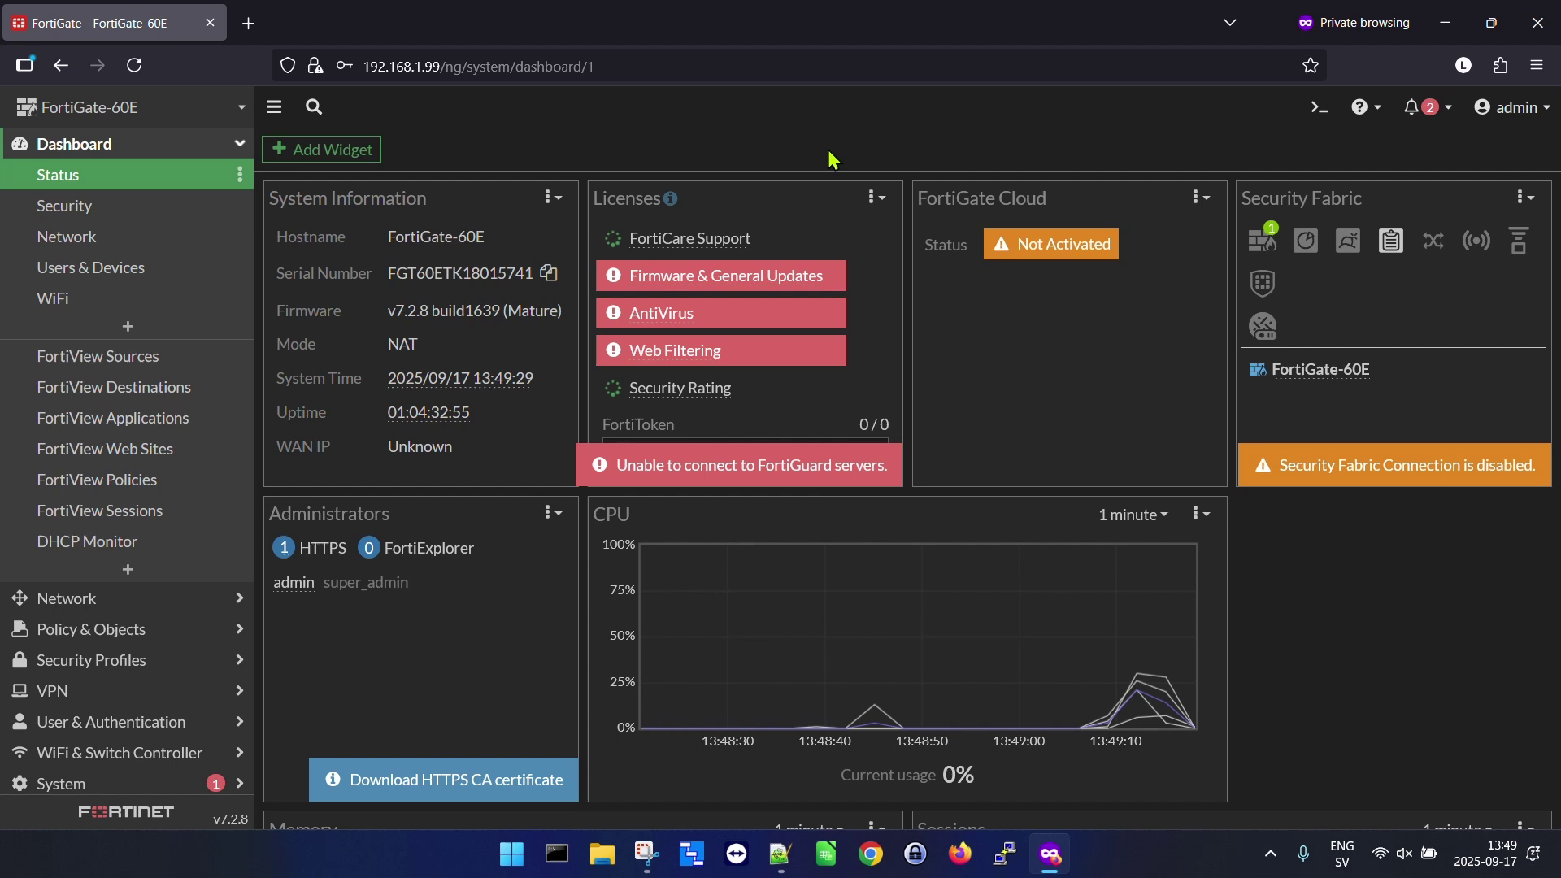
Open Network > Interfaces and review the aggregate, hardware switch, physical, SD-WAN zone and tunnel entries.
{"action": "left_click", "coordinate": [57, 598]}
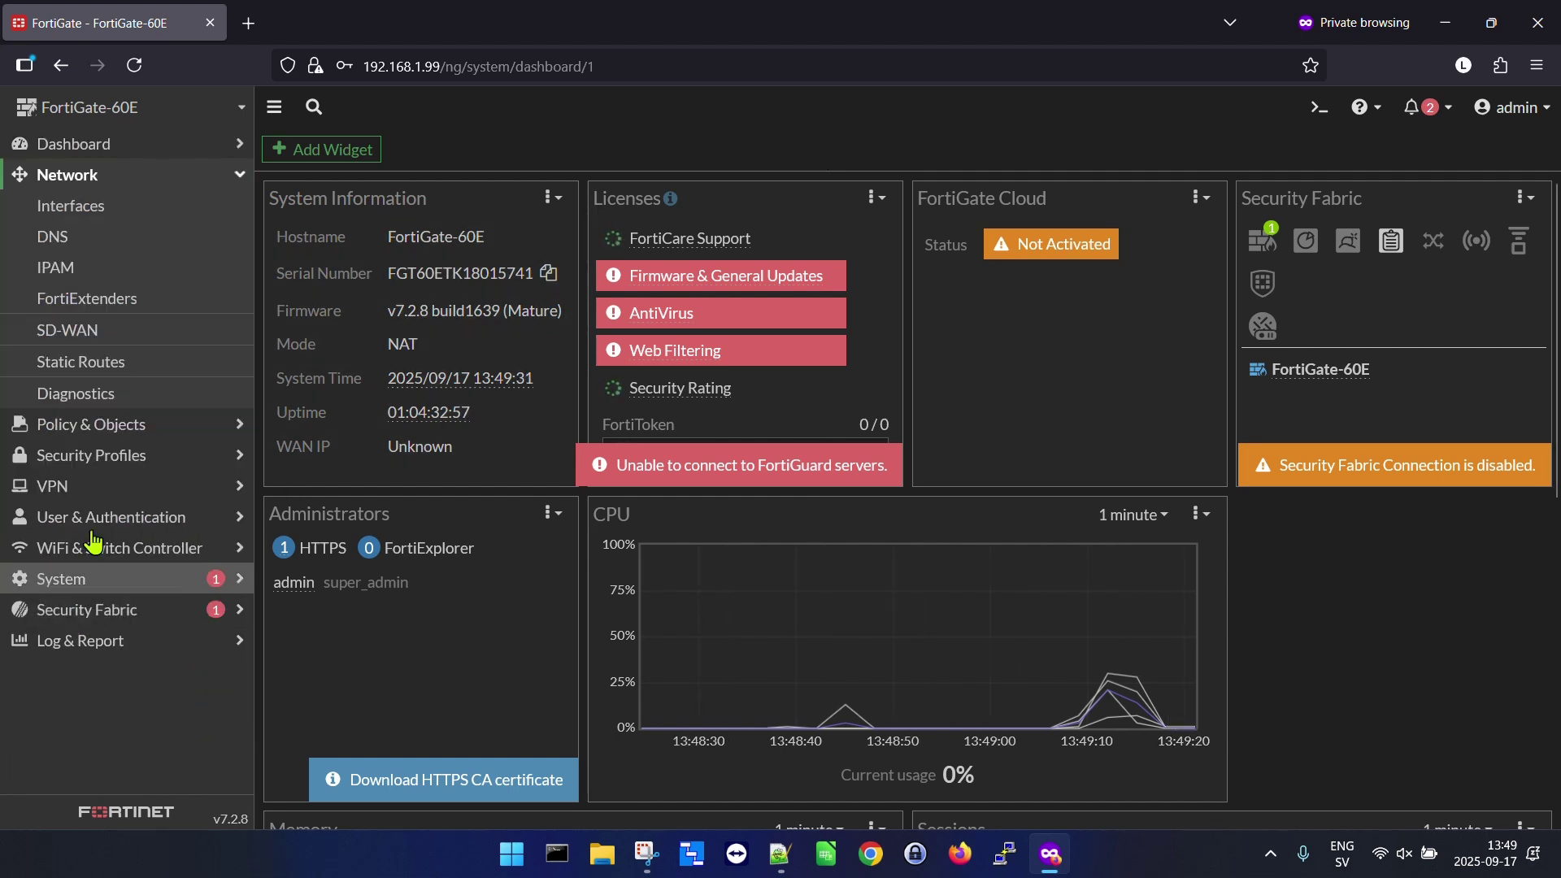
{"action": "left_click", "coordinate": [104, 208]}
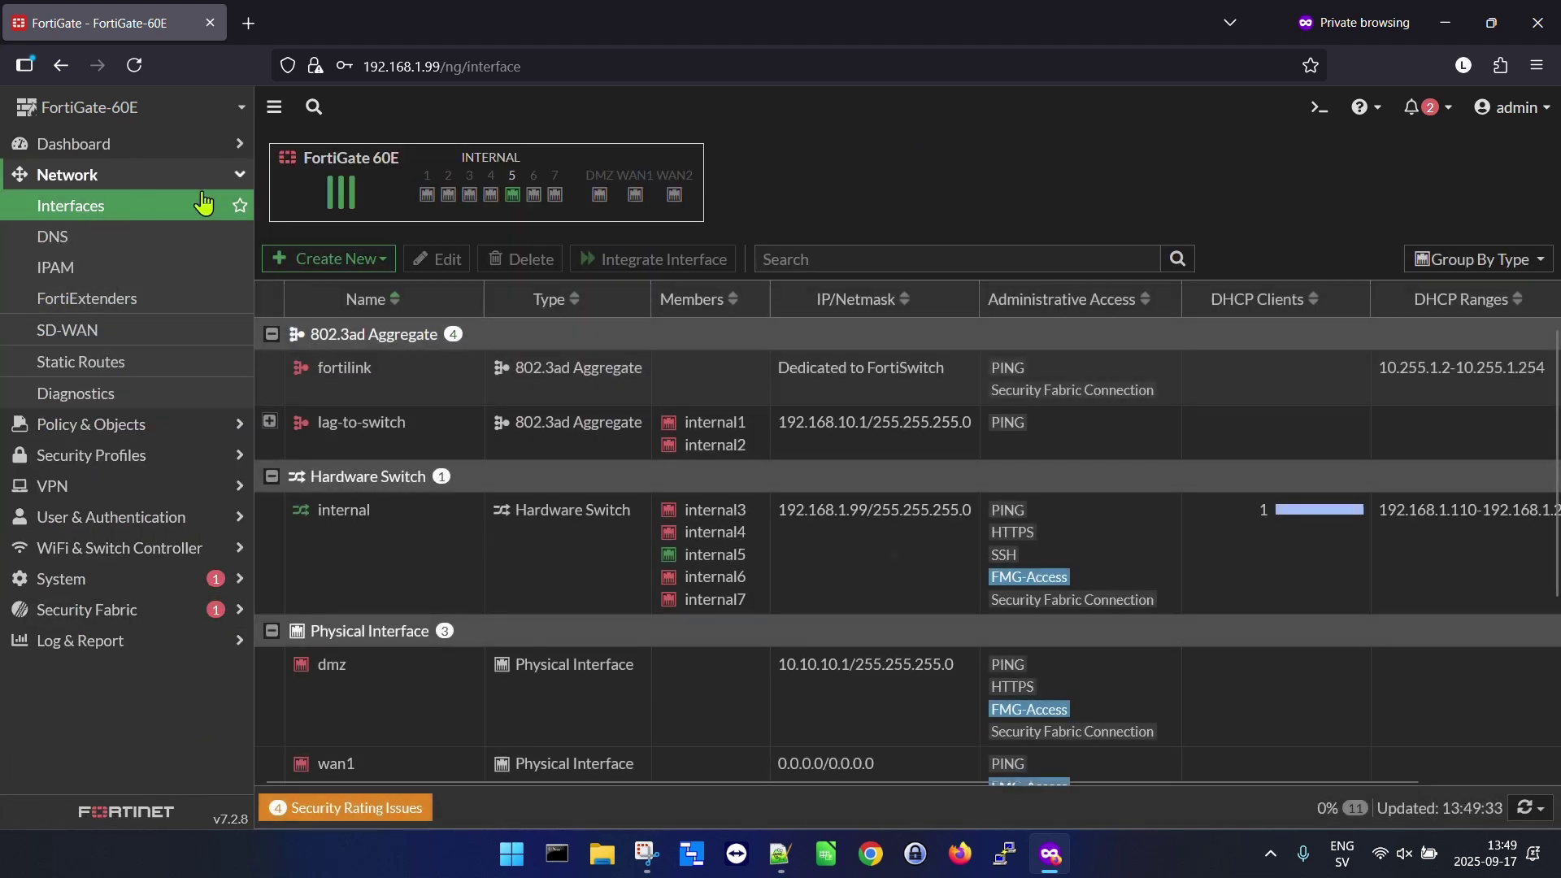
{"action": "mouse_move", "coordinate": [675, 197]}
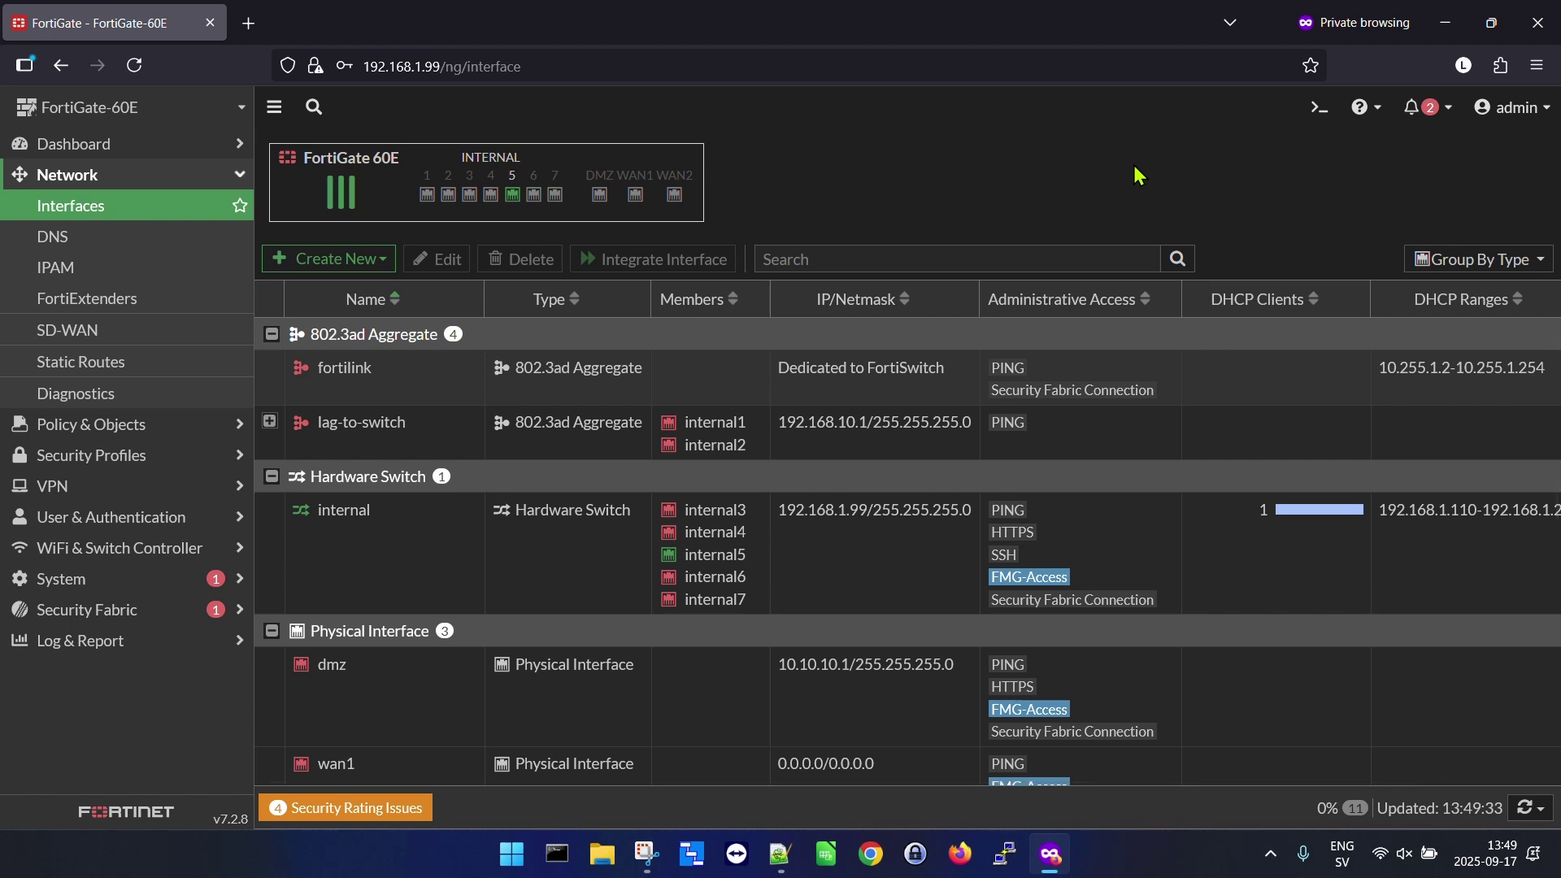
{"action": "scroll", "coordinate": [1243, 393], "scroll_direction": "down", "scroll_amount": 3}
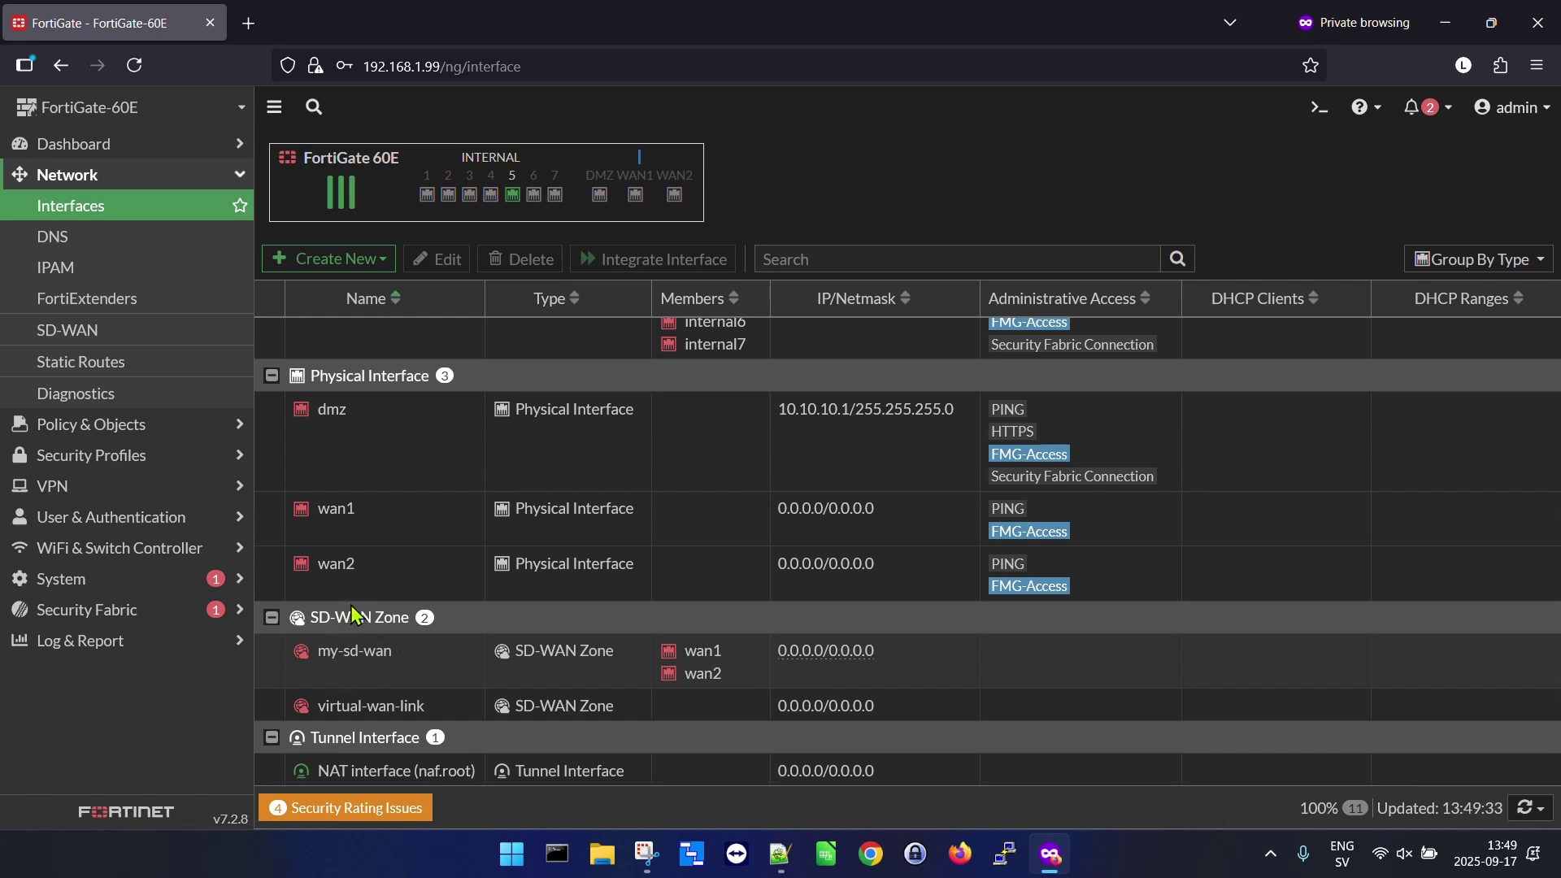
{"action": "scroll", "coordinate": [351, 614], "scroll_direction": "up", "scroll_amount": 2}
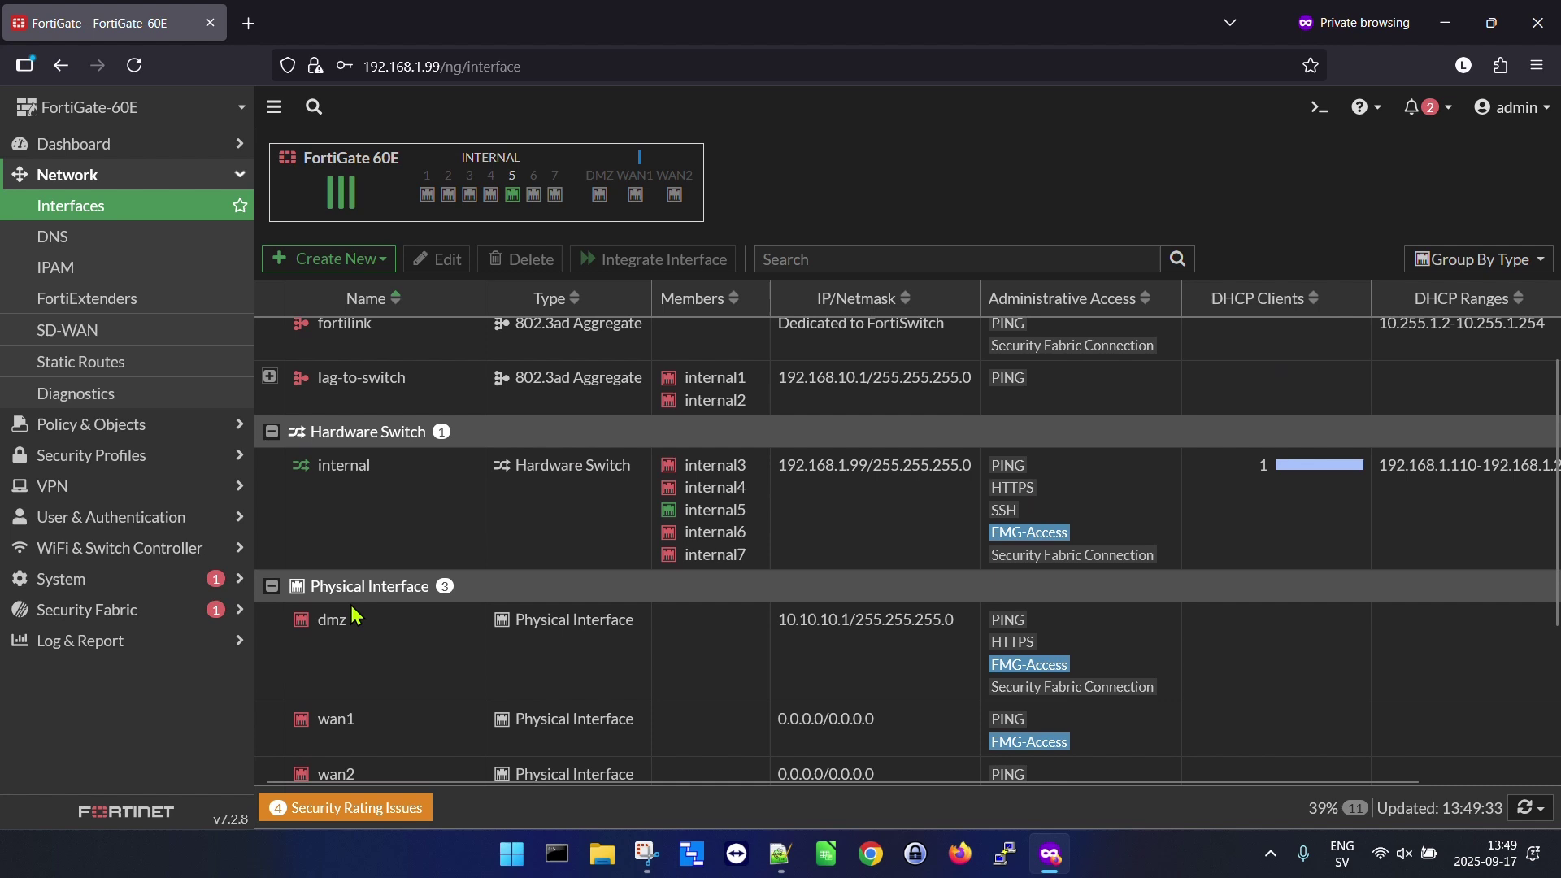
{"action": "scroll", "coordinate": [351, 614], "scroll_direction": "up", "scroll_amount": 1}
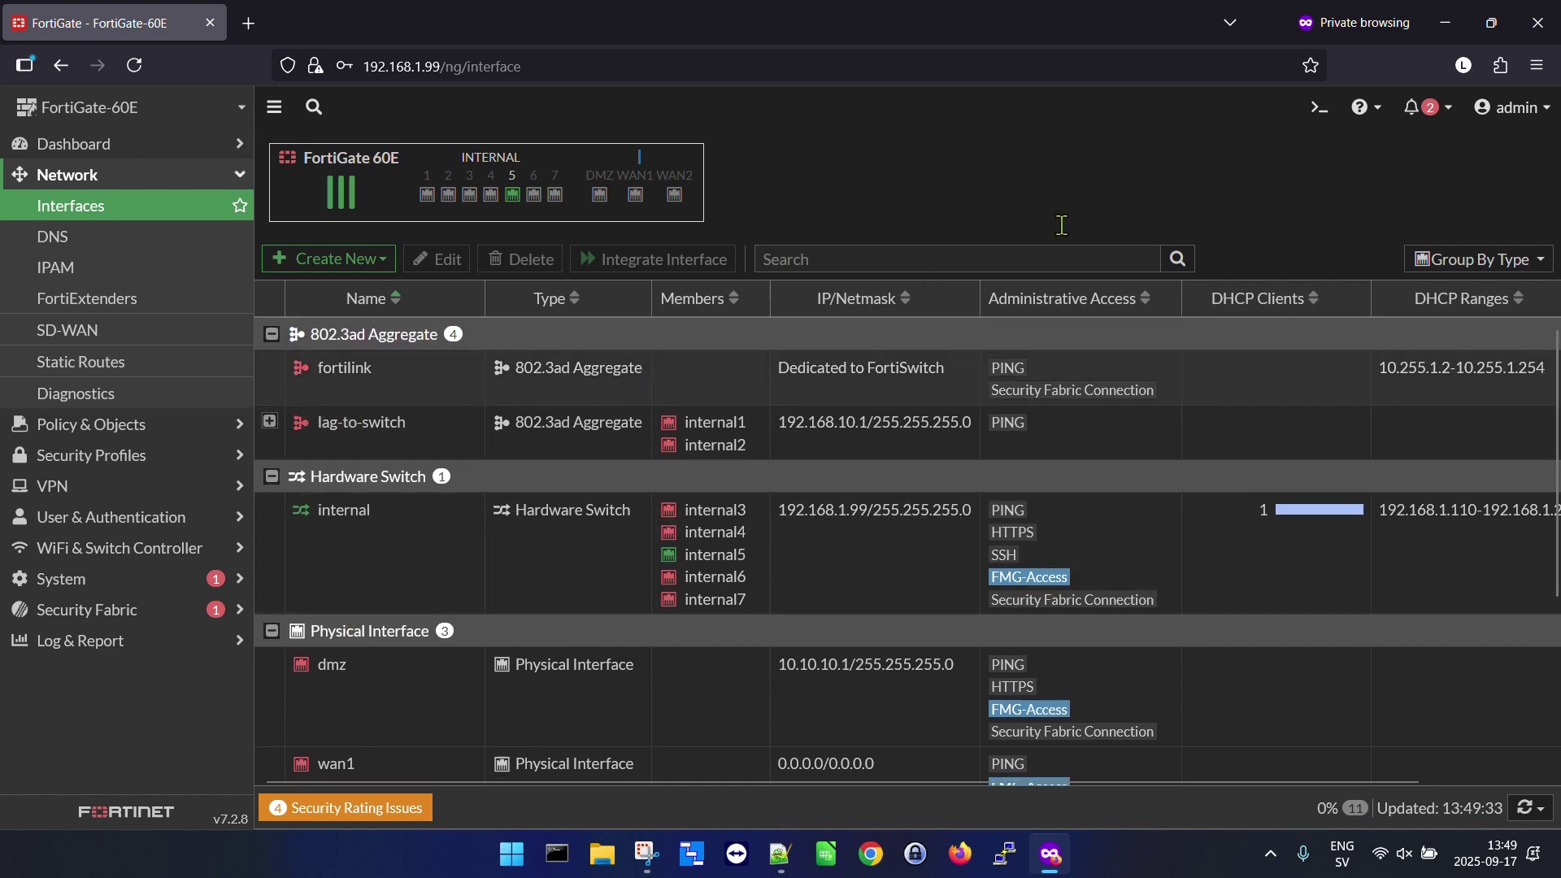
From the admin account menu, choose Configuration > Backup.
{"action": "left_click", "coordinate": [1519, 120]}
{"action": "mouse_move", "coordinate": [1476, 240]}
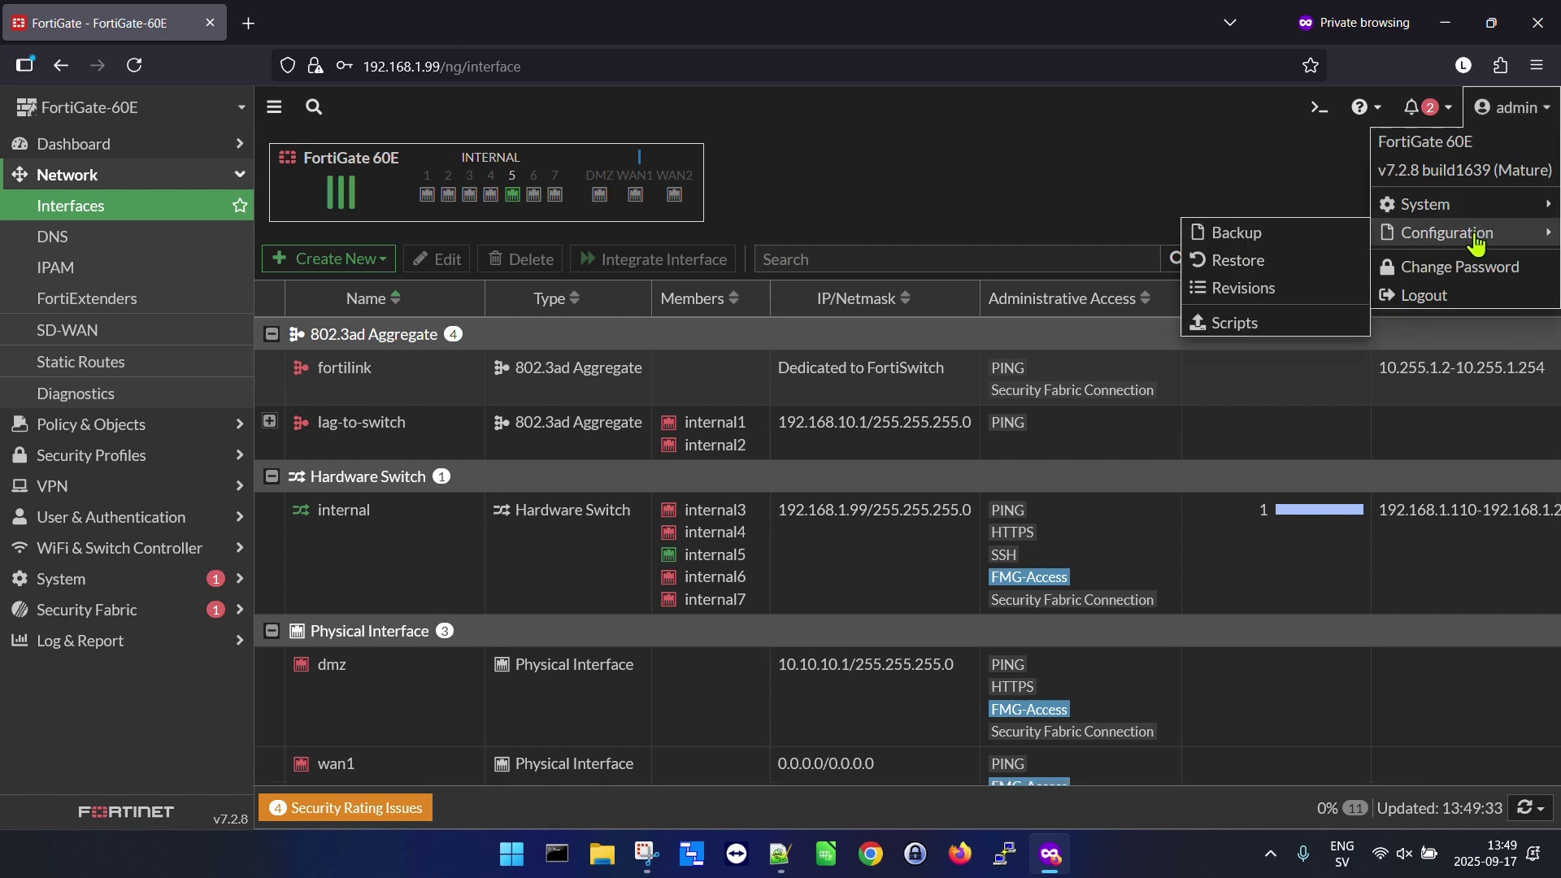
{"action": "left_click", "coordinate": [1298, 236]}
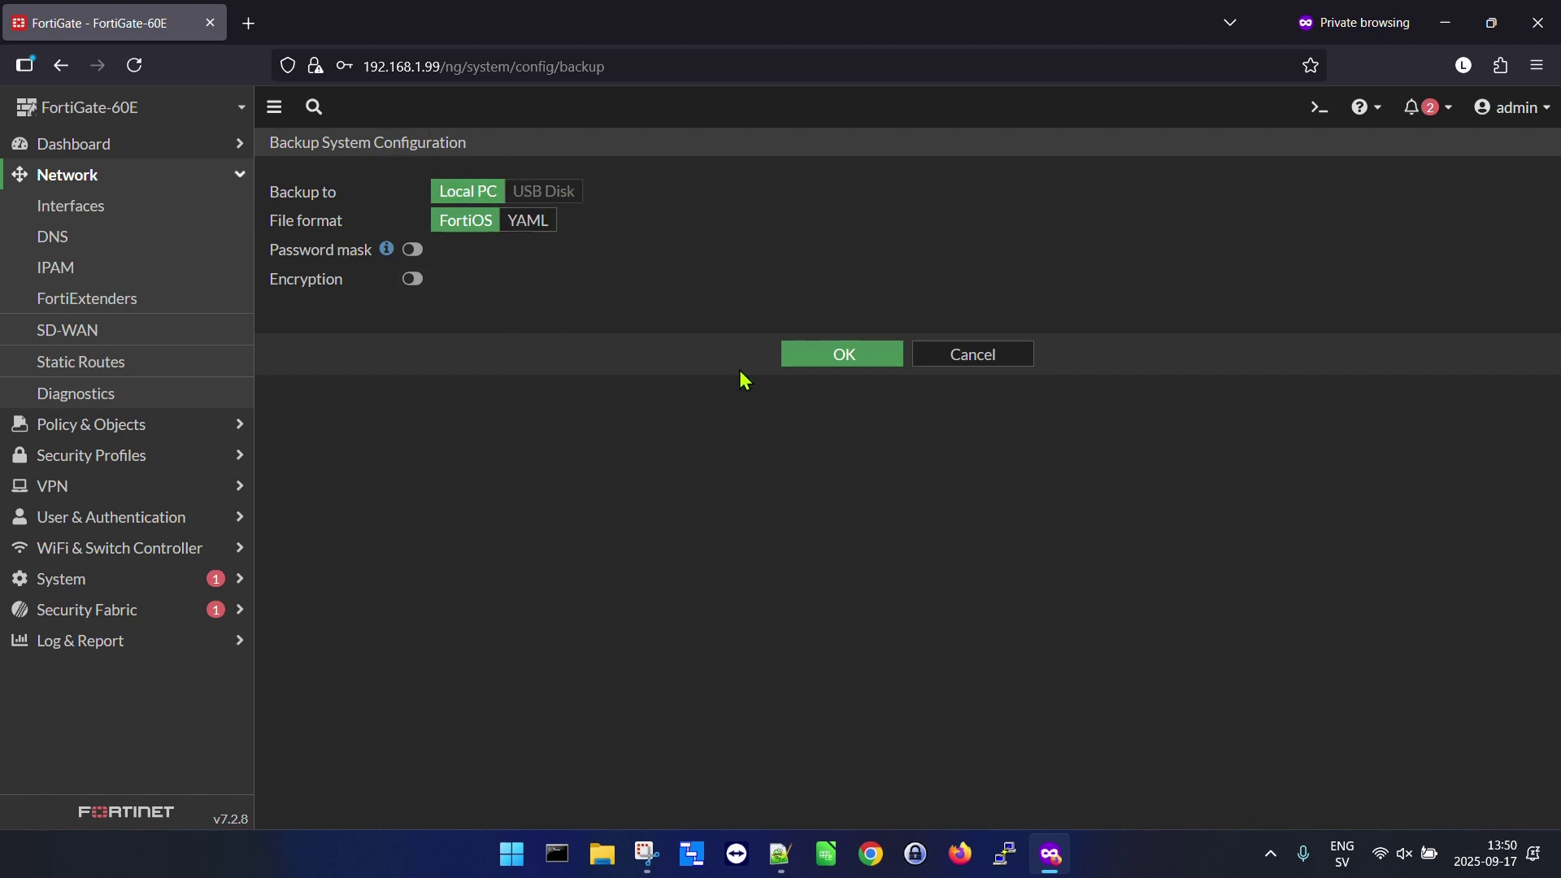
Save the 313 KB backup as FortiGate-60E_7-2_1639_202509171350.conf and dismiss Firefox's download notices.
{"action": "left_click", "coordinate": [836, 370]}
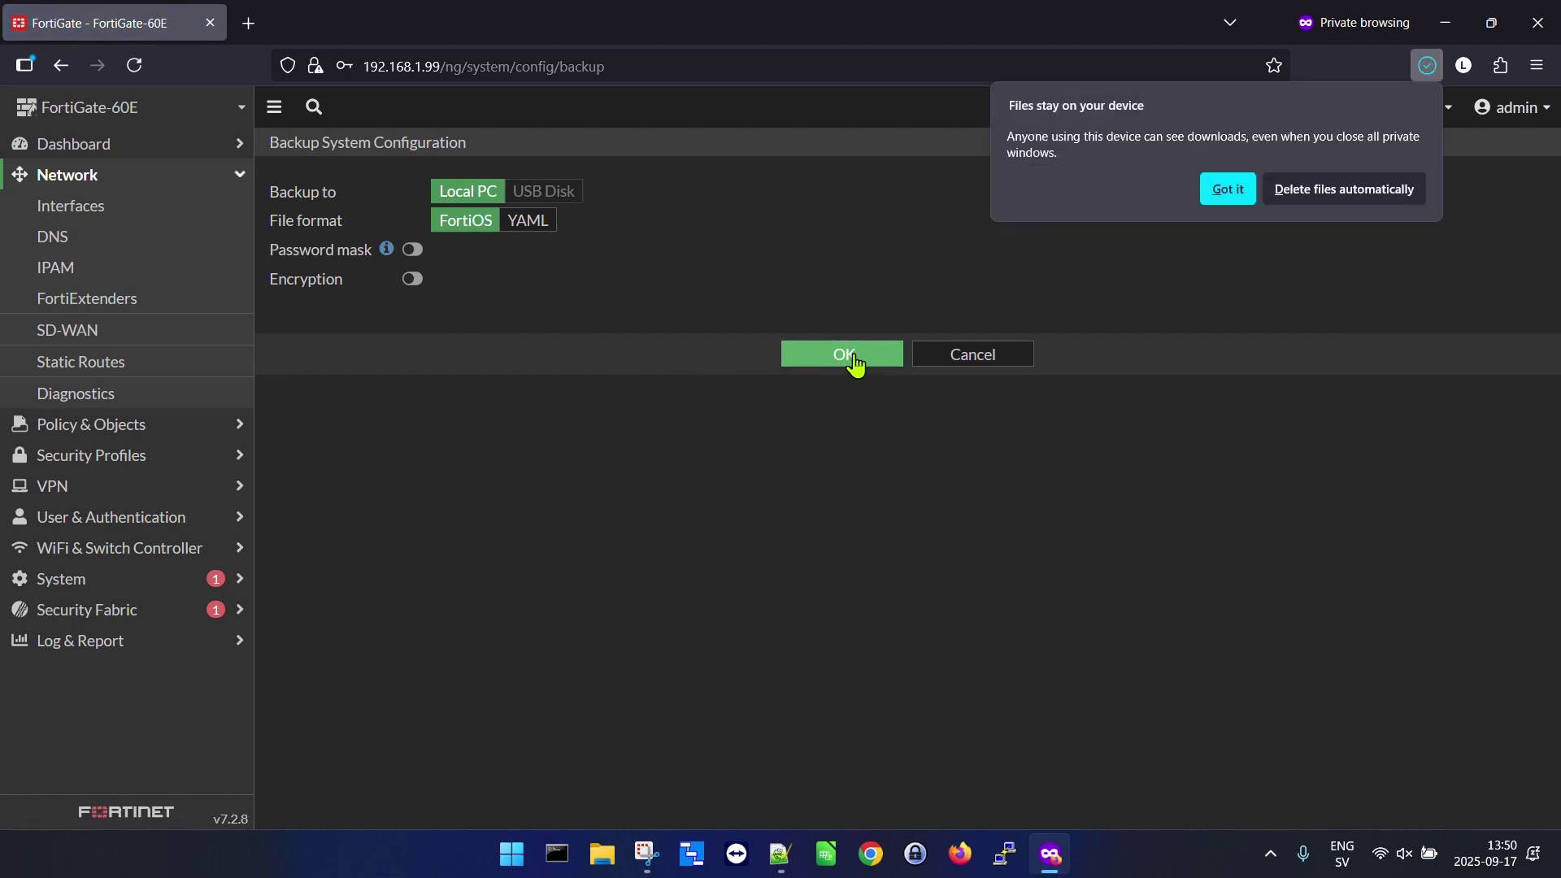
{"action": "left_click", "coordinate": [1226, 192]}
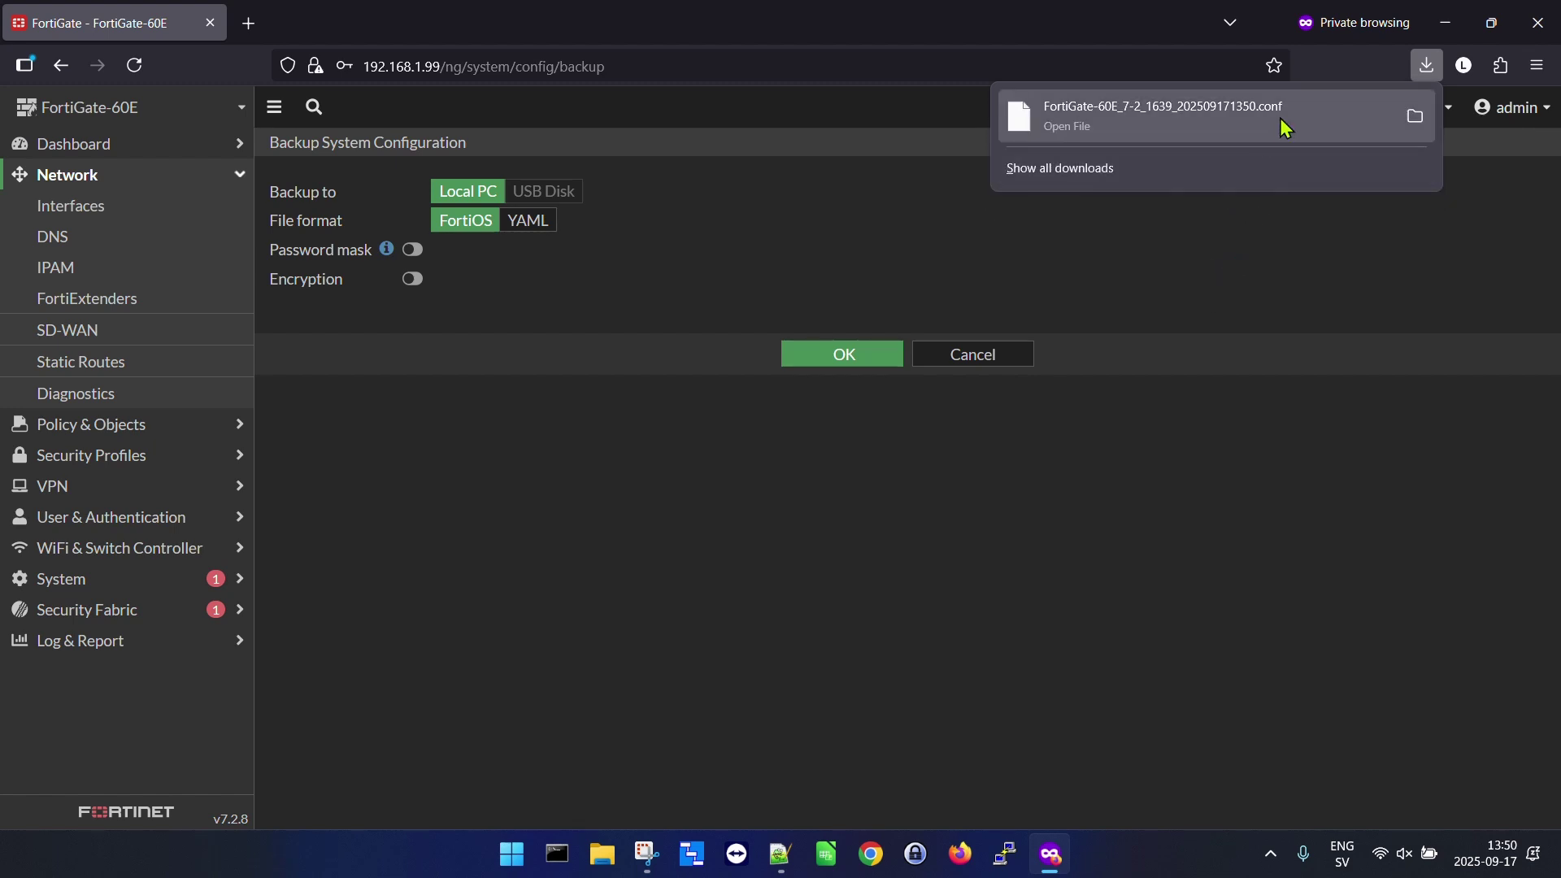
{"action": "left_click", "coordinate": [1216, 263]}
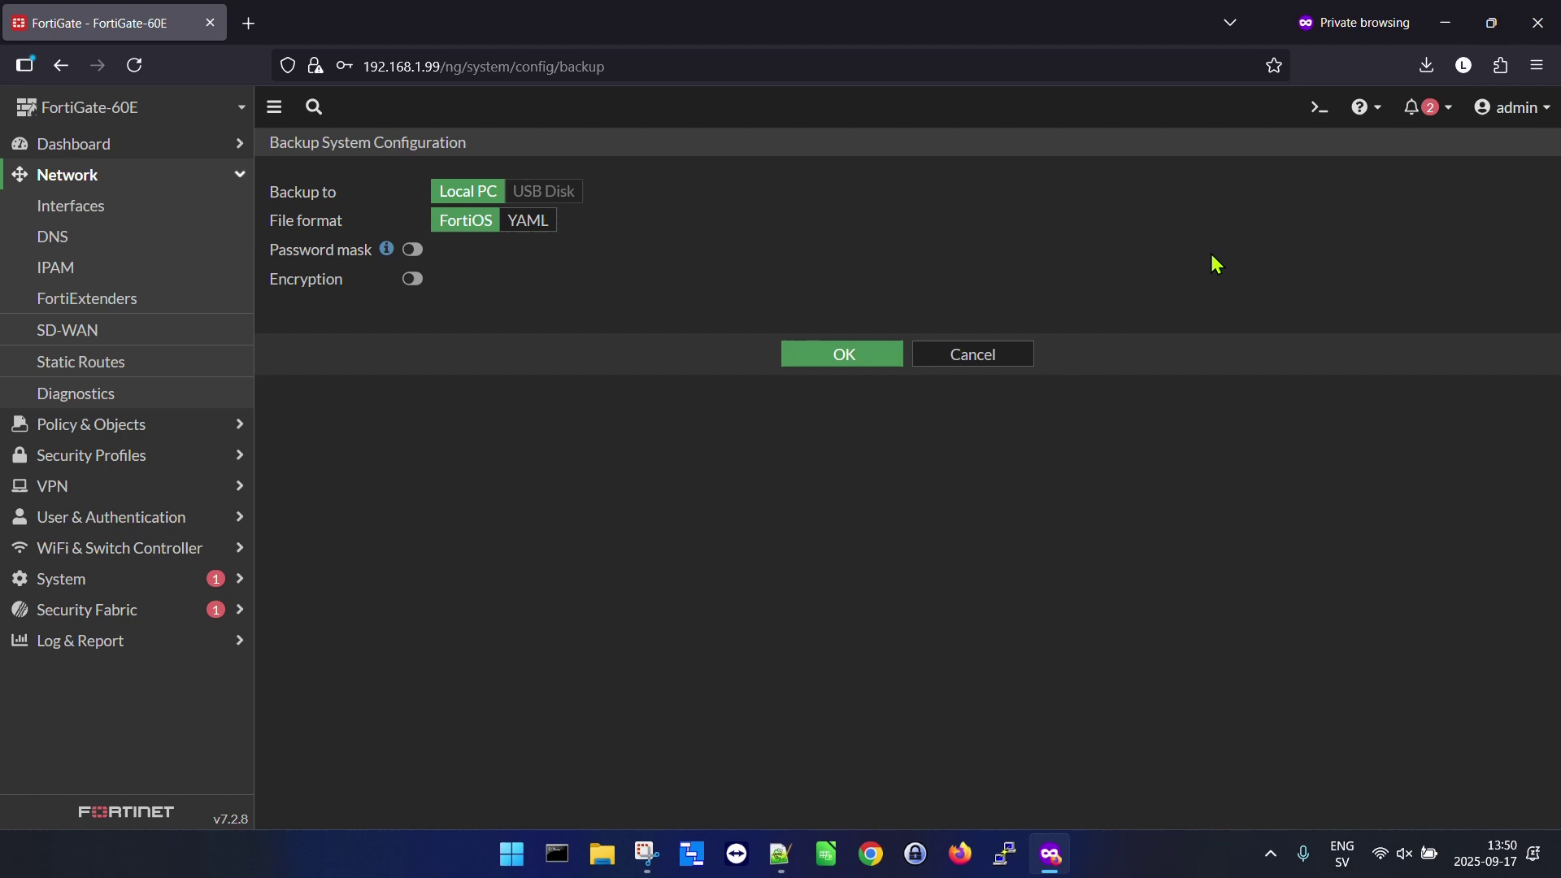
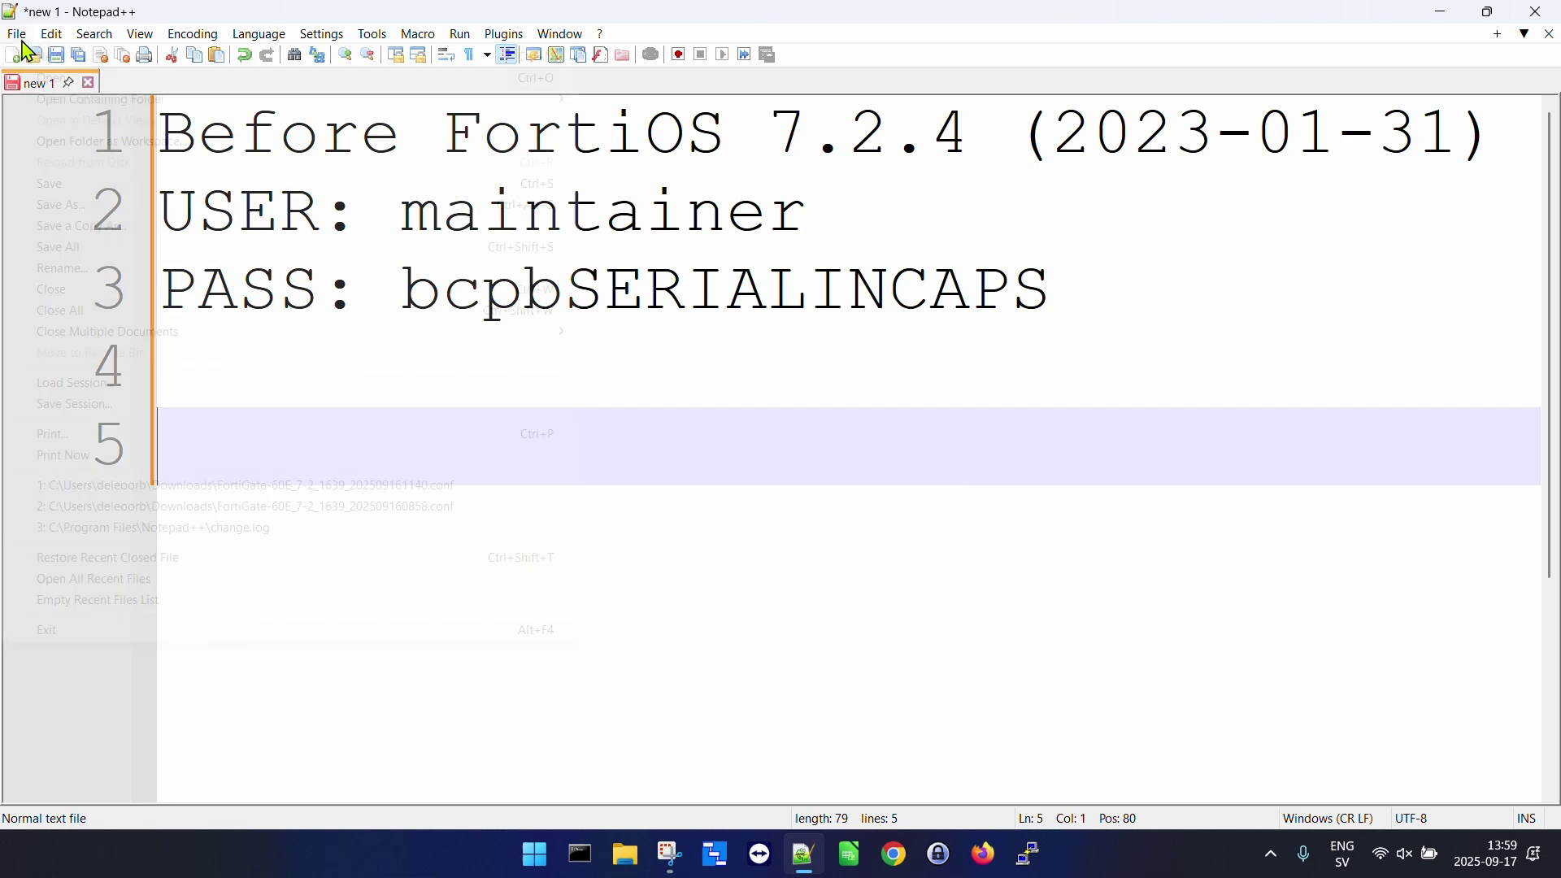
Open FortiGate-60E_7-2_1639_202509171350.conf from the Downloads folder in a new tab.
{"action": "left_click", "coordinate": [49, 78]}
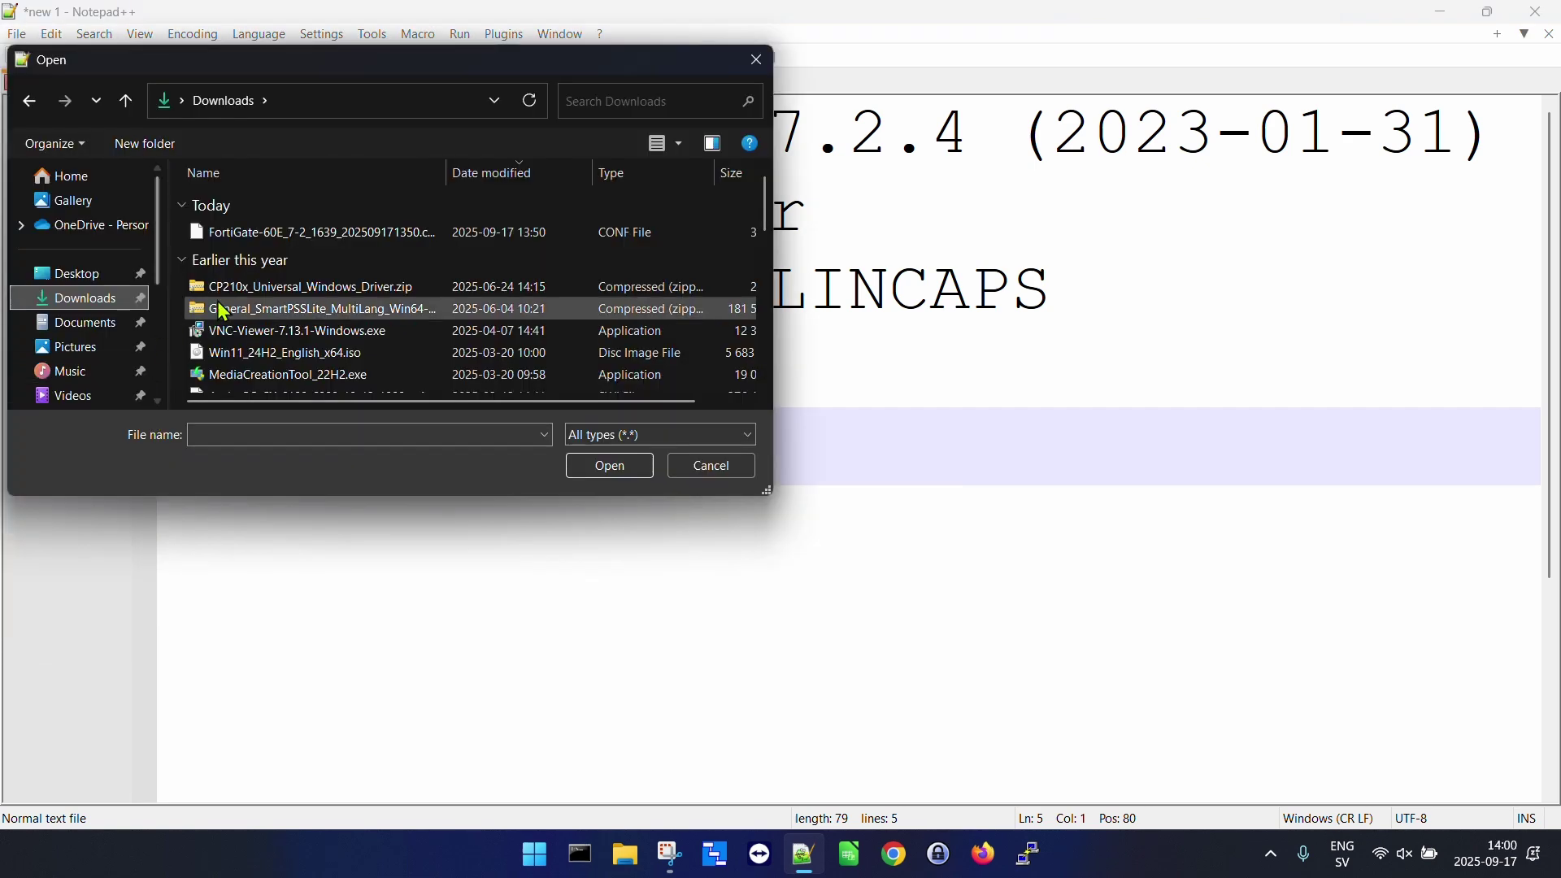
{"action": "left_click", "coordinate": [301, 240]}
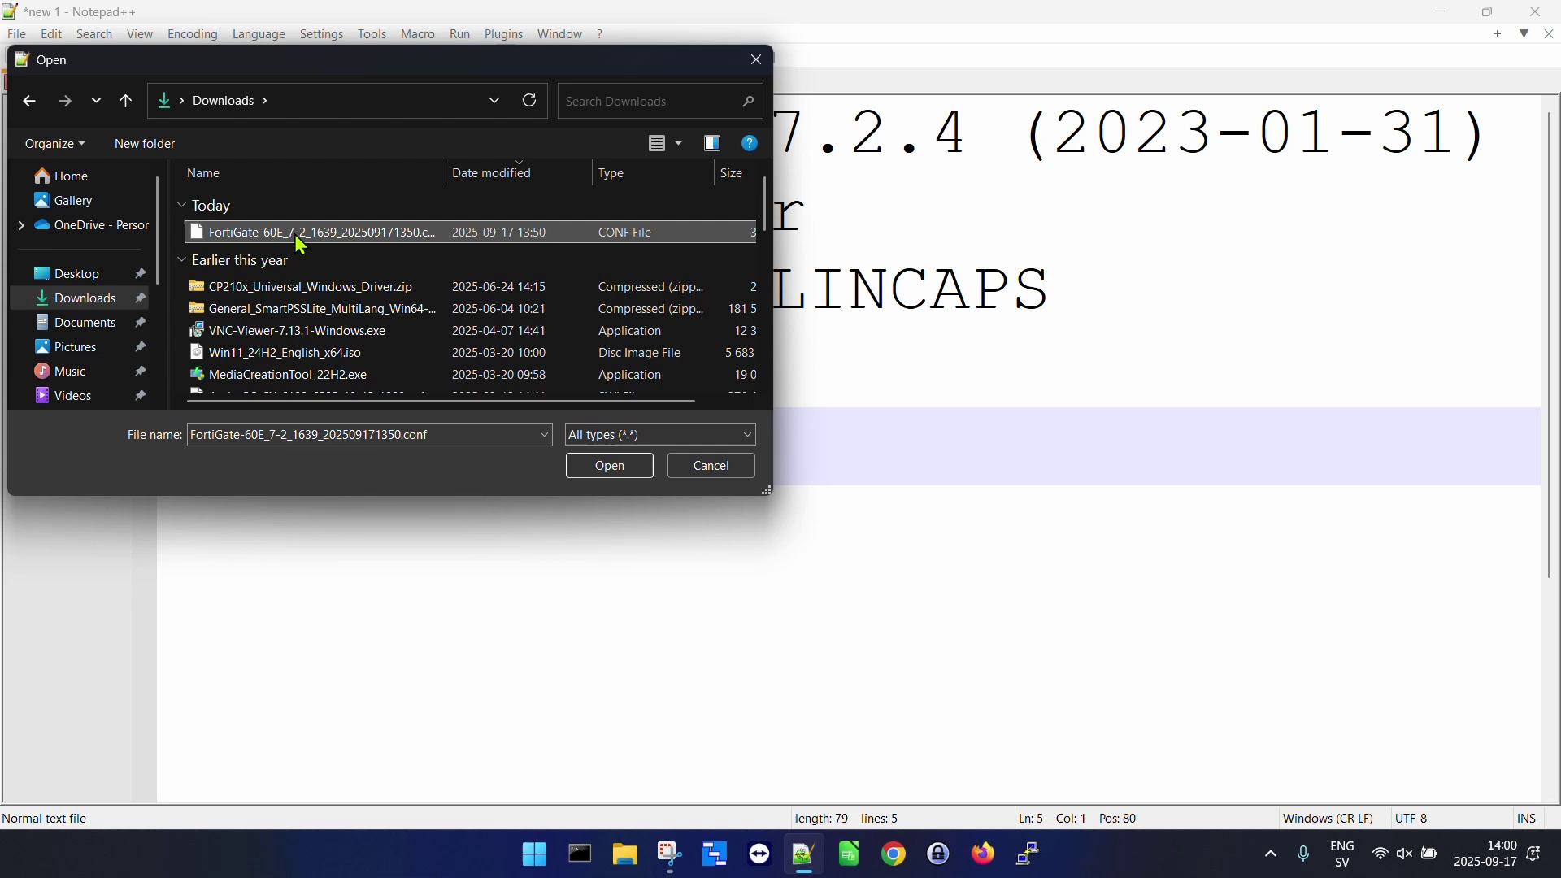
{"action": "left_click", "coordinate": [599, 465]}
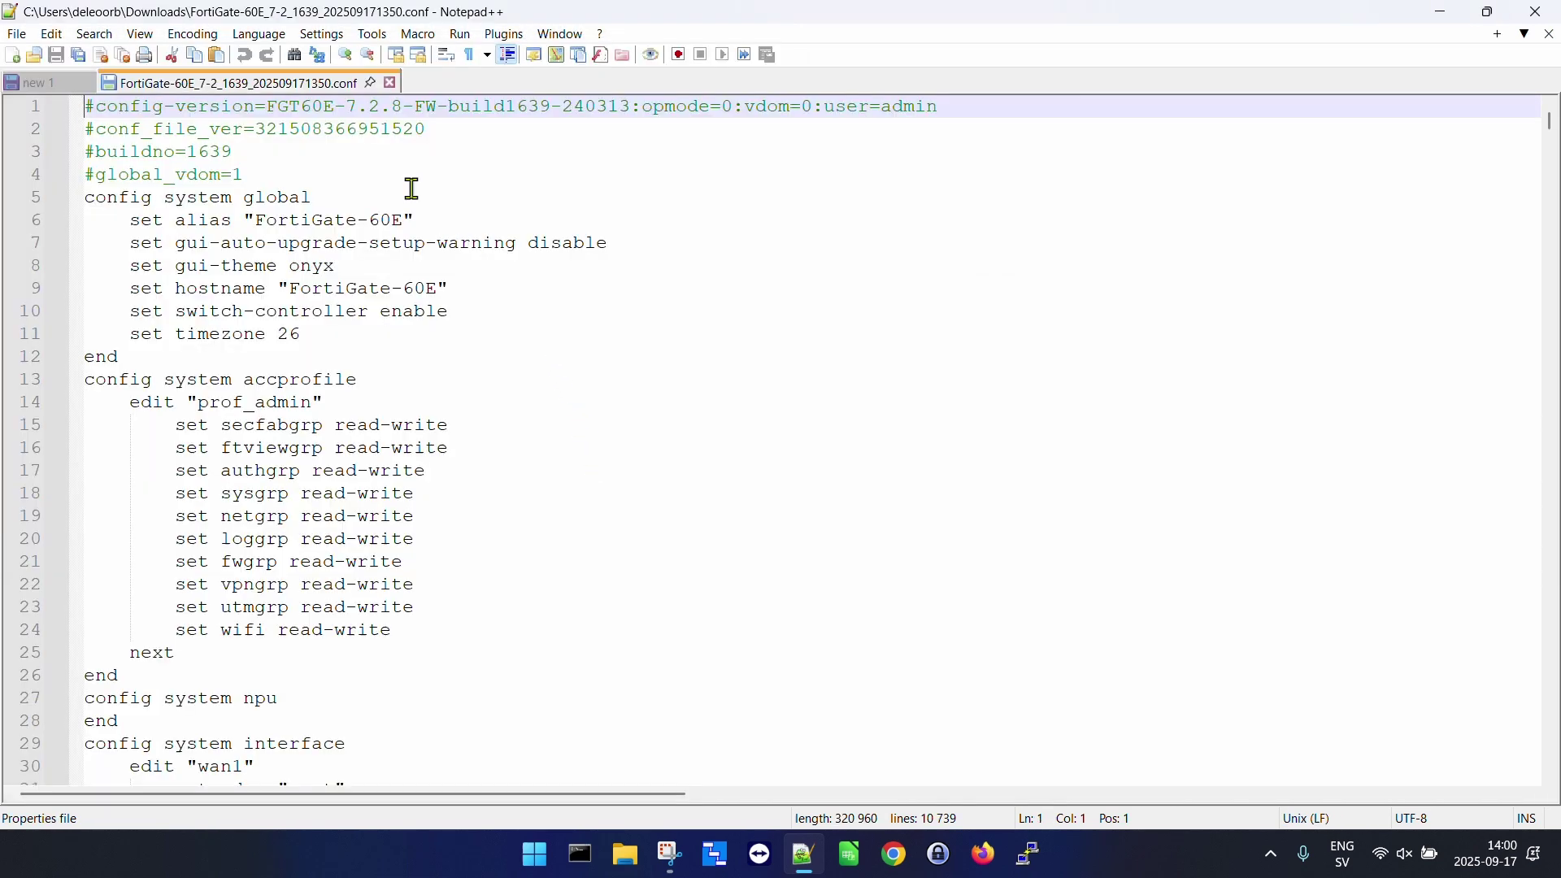
Set the config file's syntax highlighting language to YAML.
{"action": "left_click", "coordinate": [262, 34]}
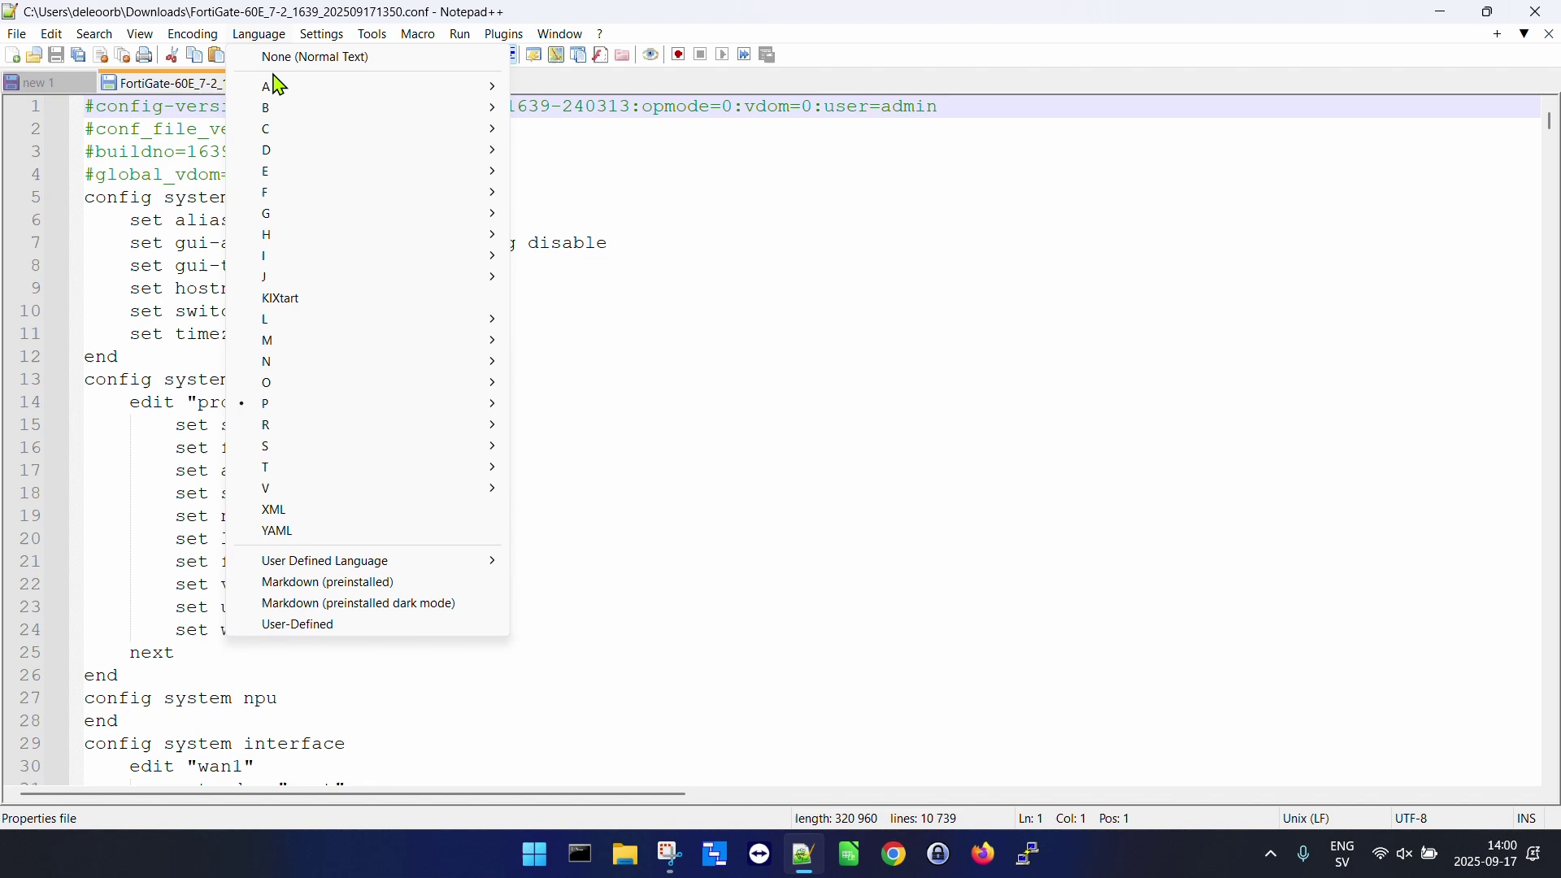
{"action": "left_click", "coordinate": [280, 537]}
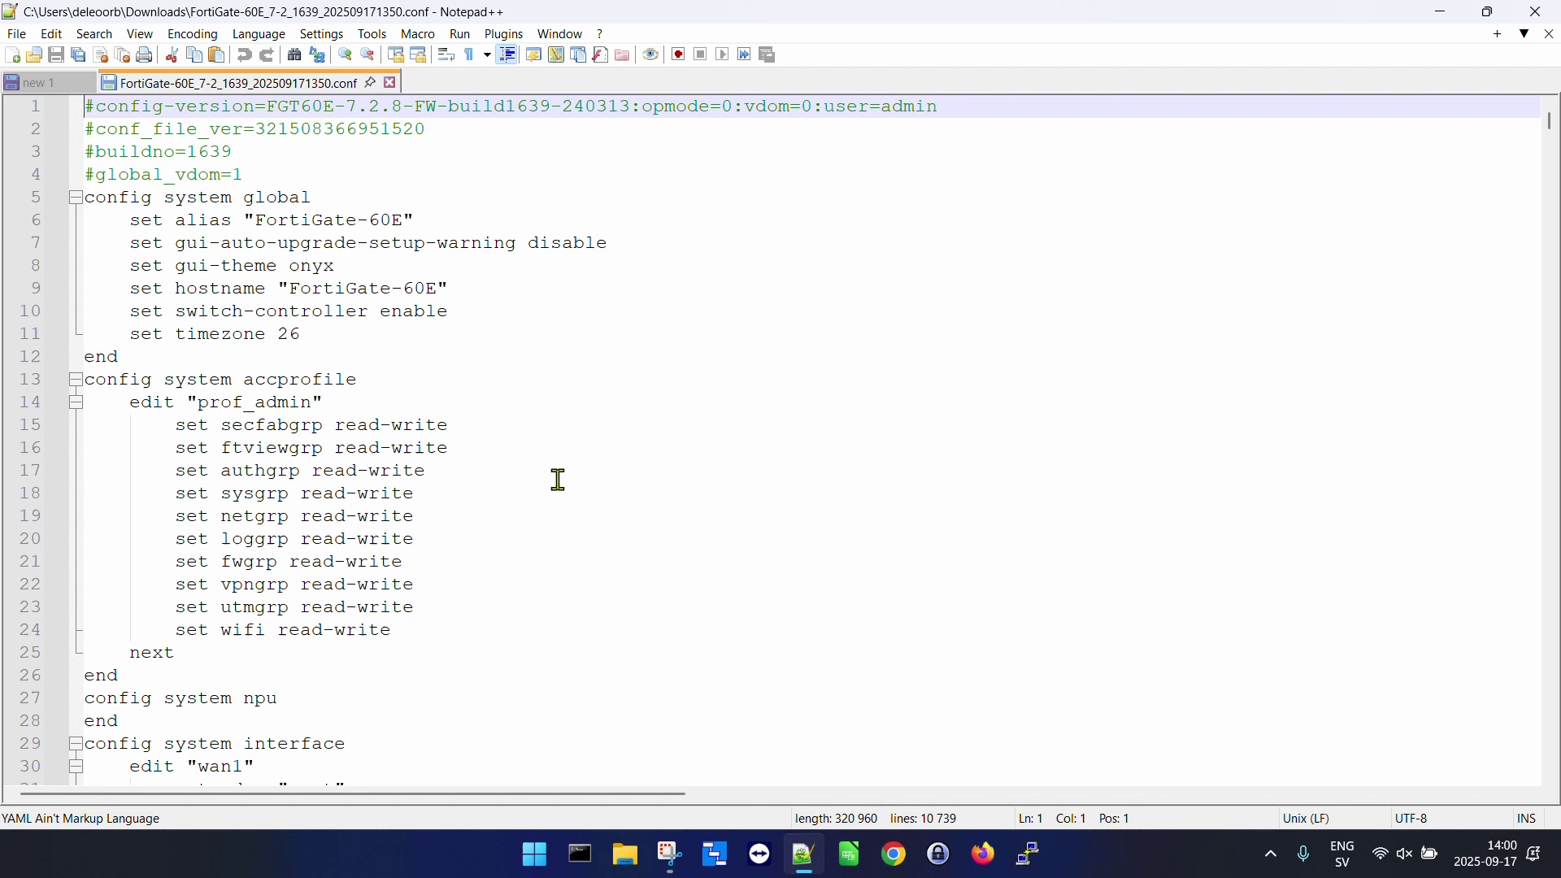
Search for "config system admin" to jump to line 214, then close Find.
{"action": "key", "text": "ctrl+f"}
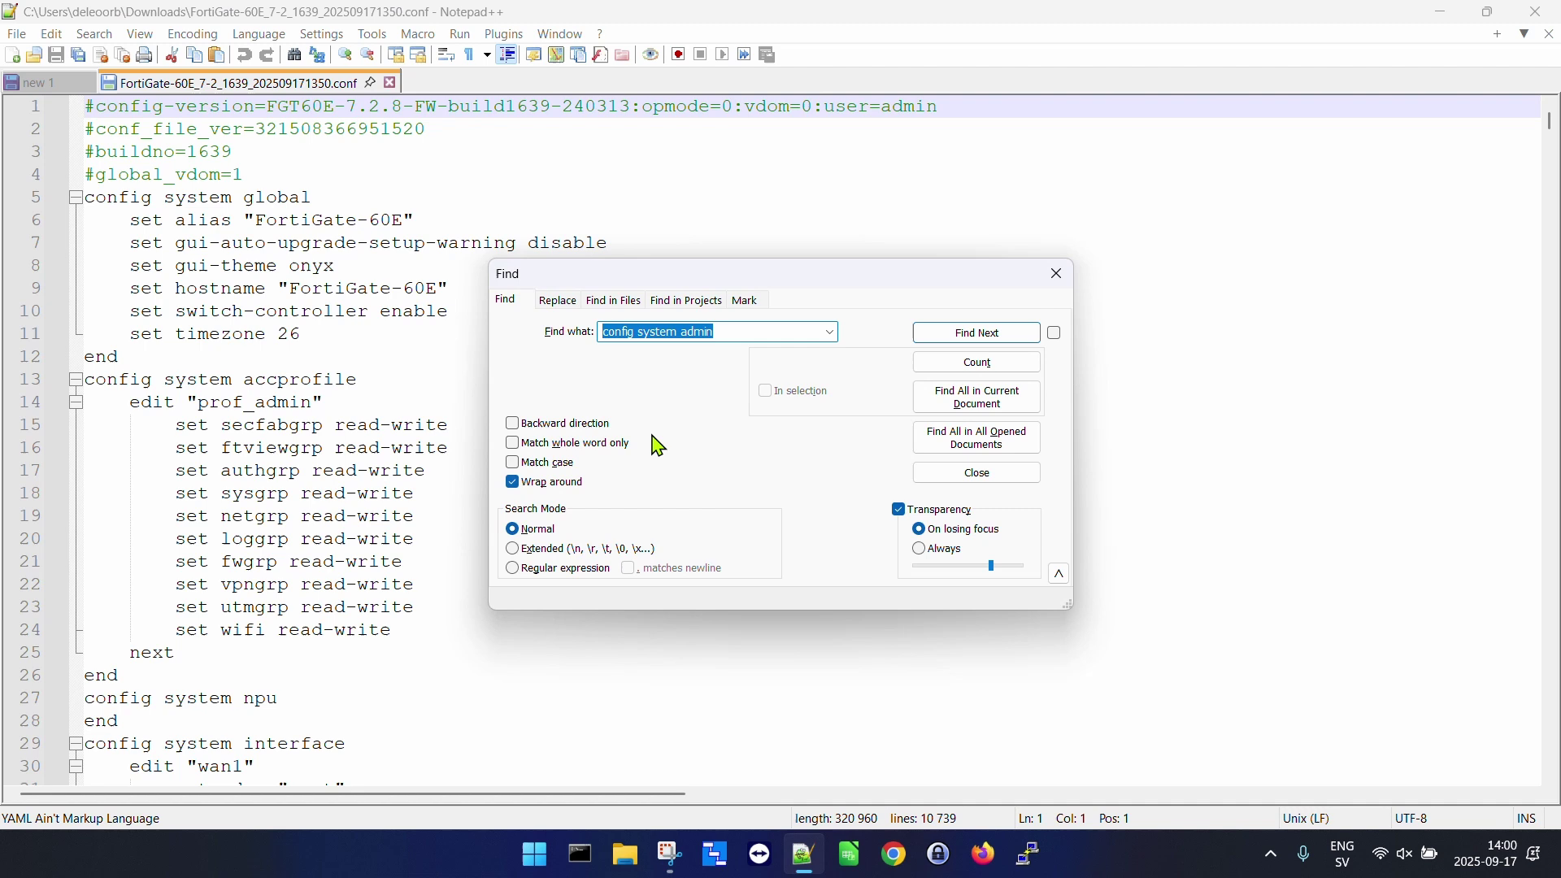
{"action": "left_click", "coordinate": [734, 335]}
{"action": "left_click_drag", "start_coordinate": [744, 333], "coordinate": [598, 333]}
{"action": "left_click", "coordinate": [978, 338]}
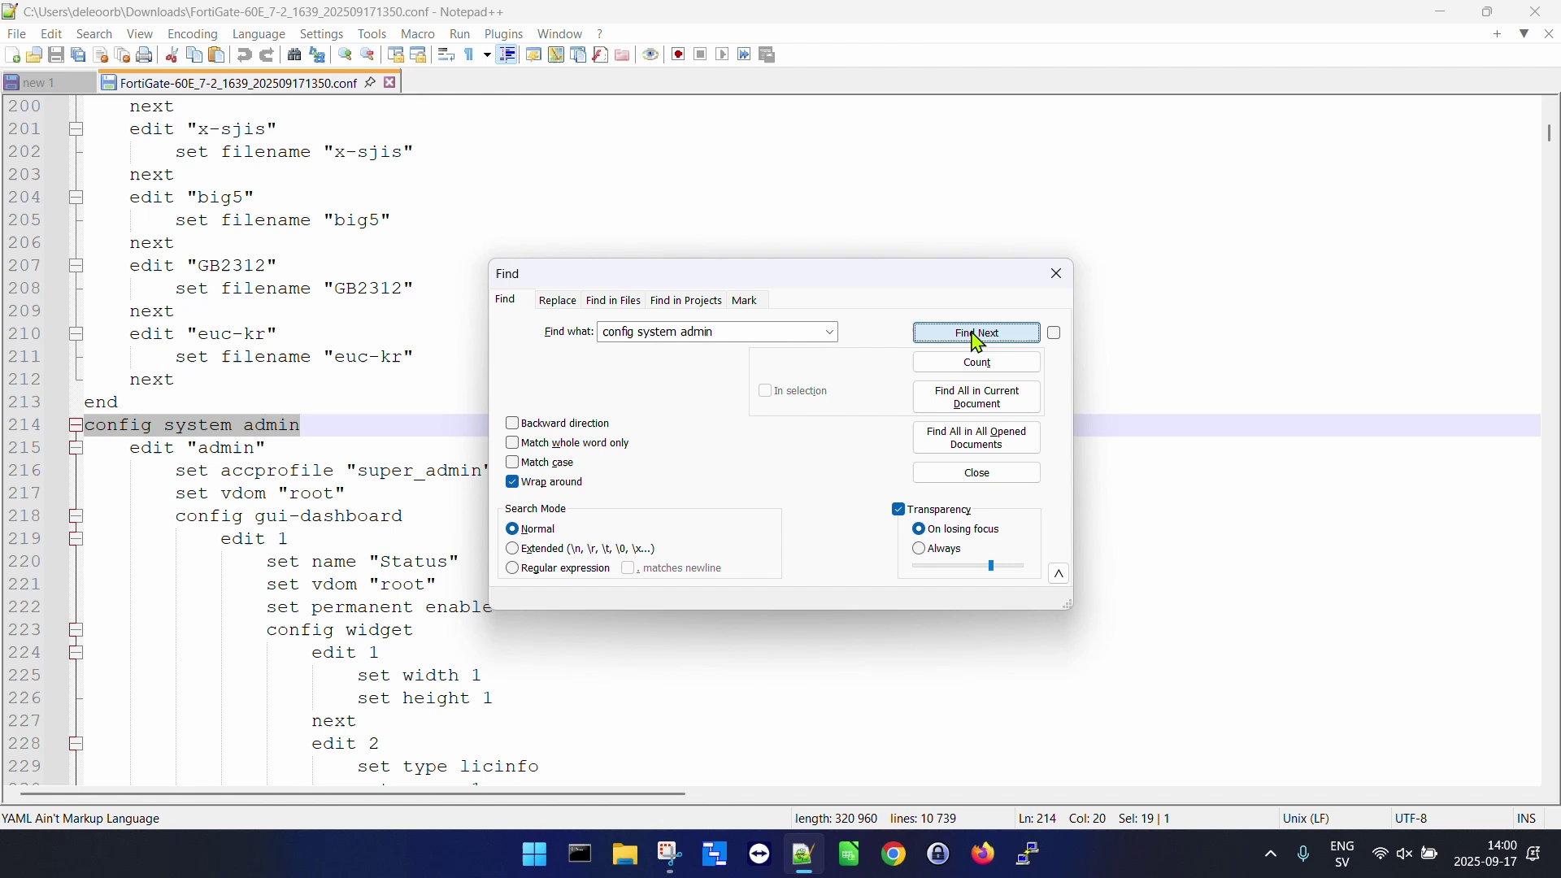
{"action": "left_click", "coordinate": [1057, 274]}
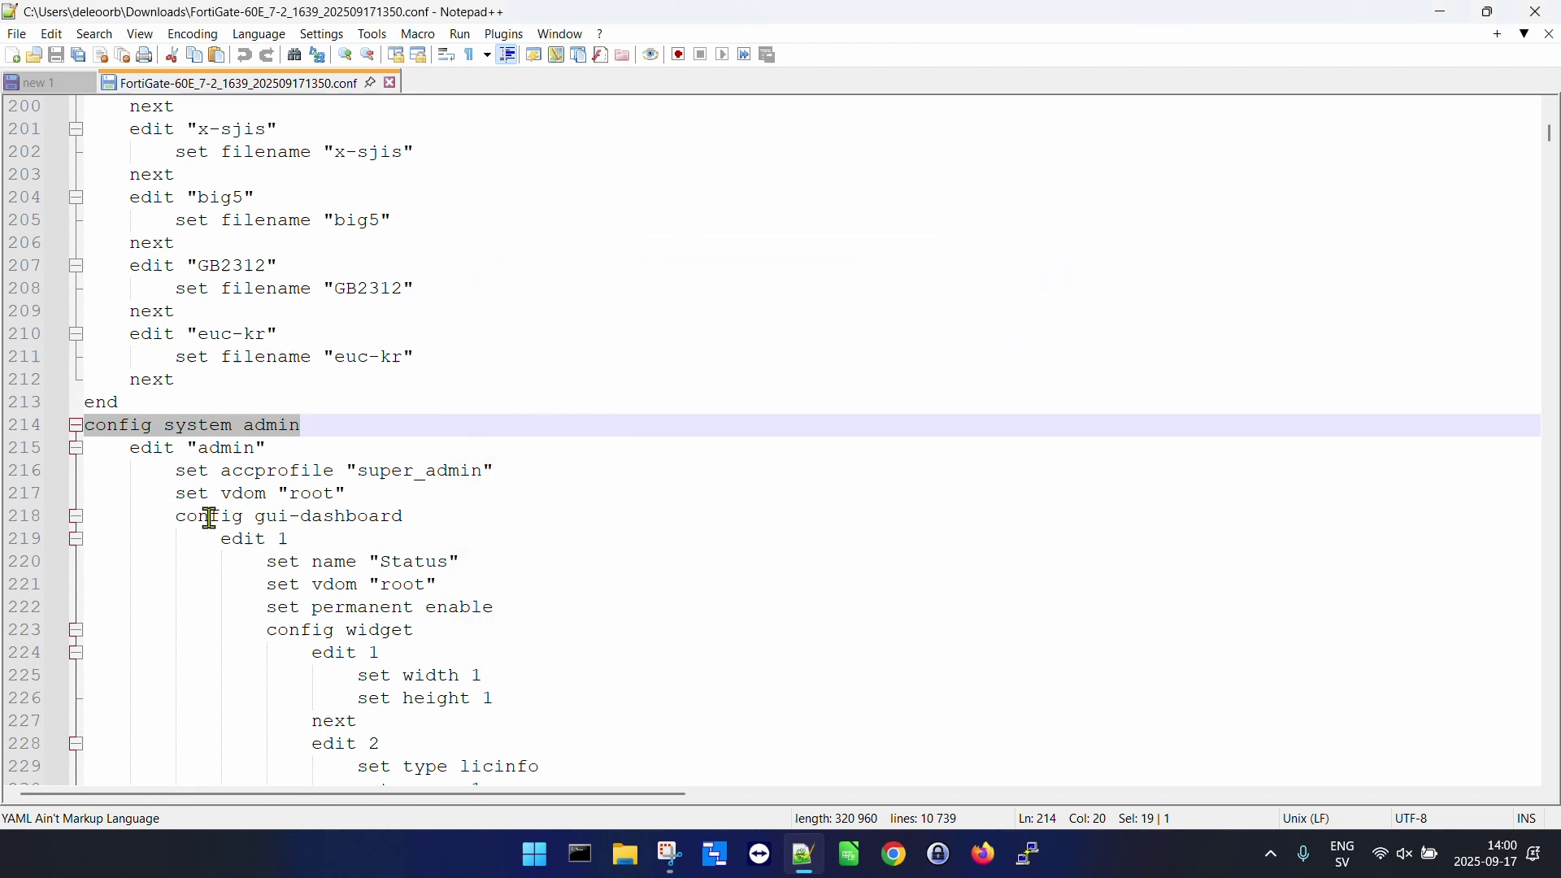
Collapse the config gui-dashboard block on line 218 and select the set password ENC line 573.
{"action": "left_click", "coordinate": [180, 519]}
{"action": "left_click_drag", "start_coordinate": [180, 519], "coordinate": [404, 520]}
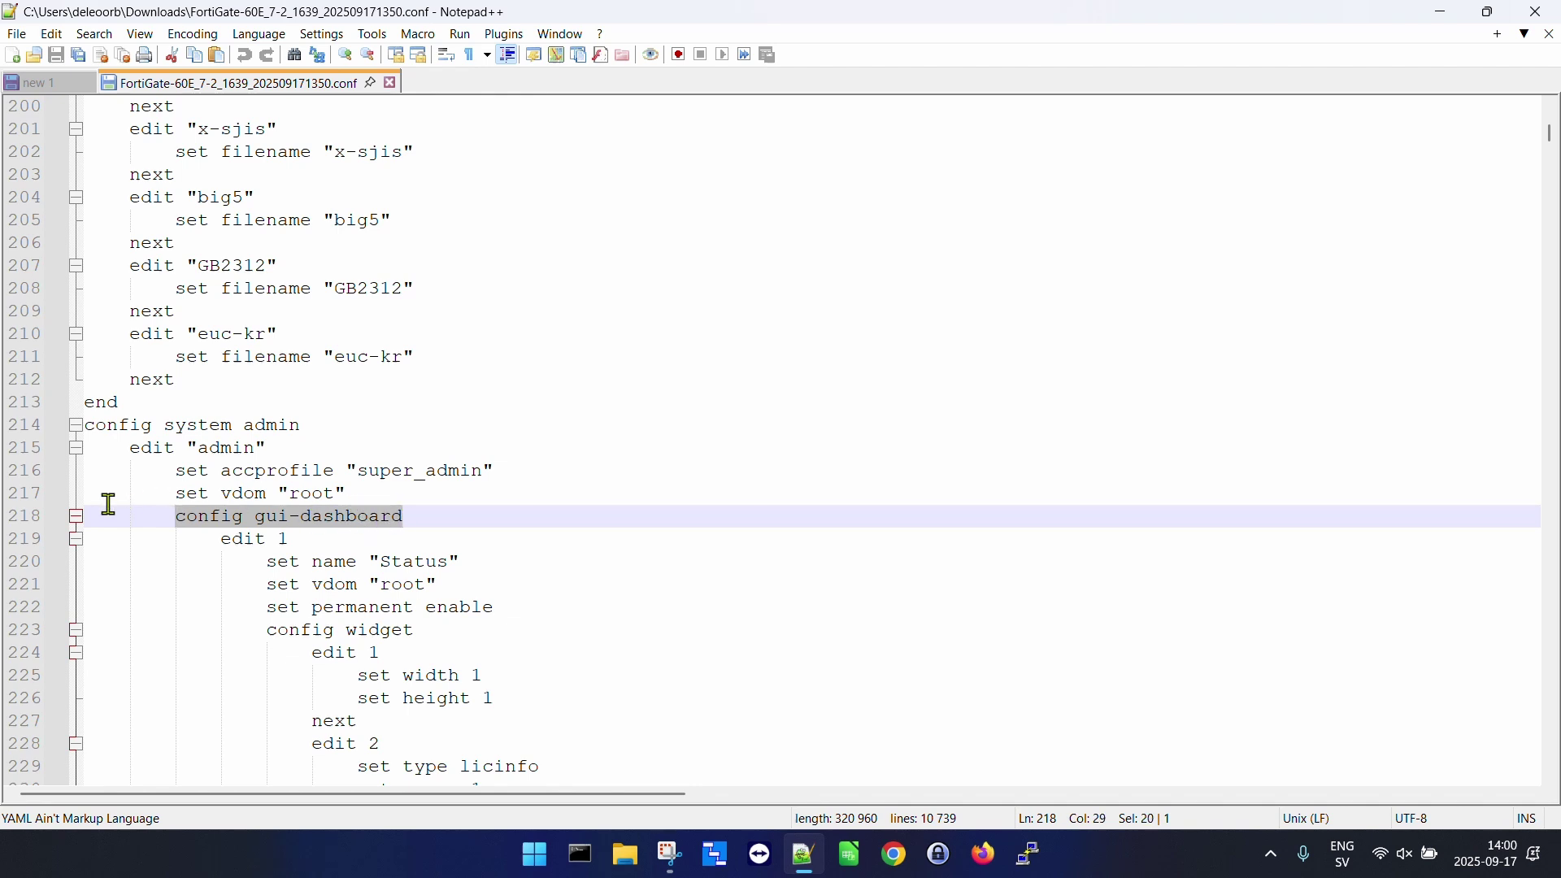
{"action": "left_click", "coordinate": [76, 516]}
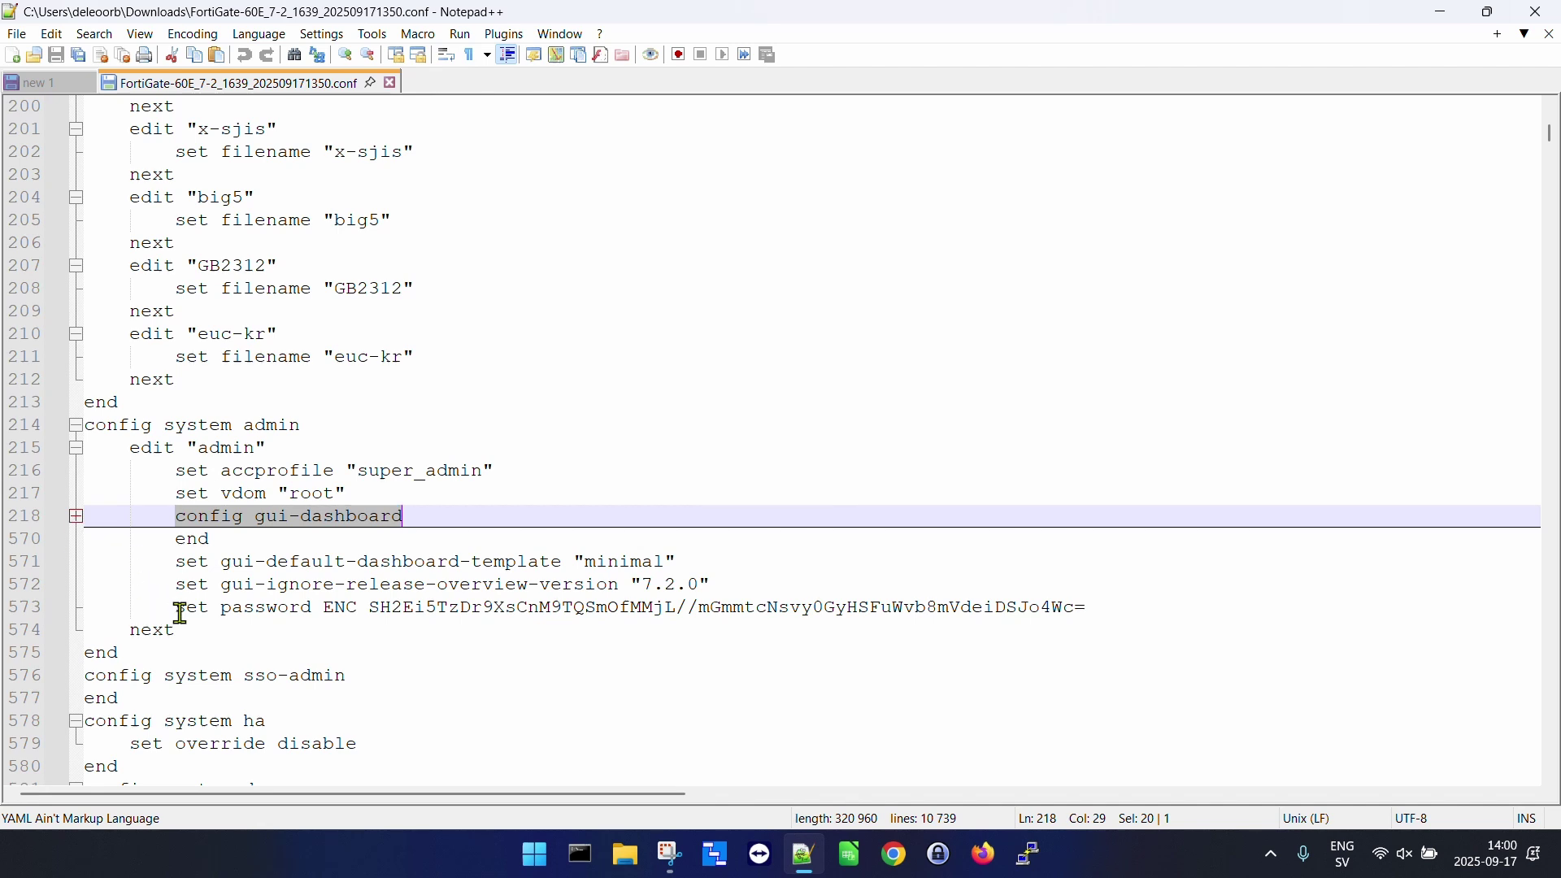
{"action": "left_click_drag", "start_coordinate": [181, 611], "coordinate": [360, 612]}
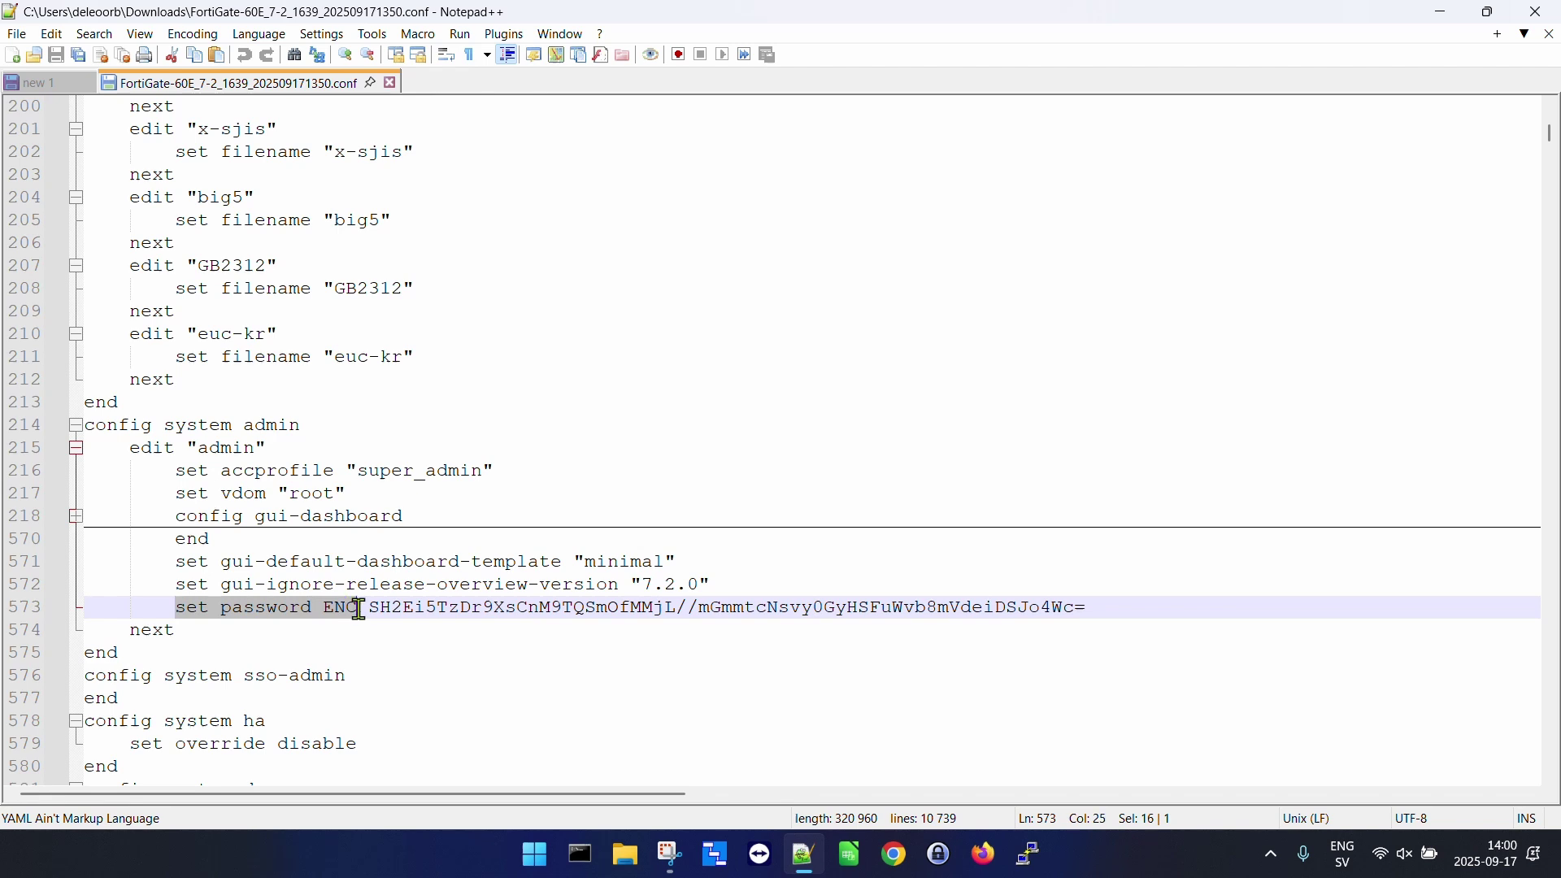
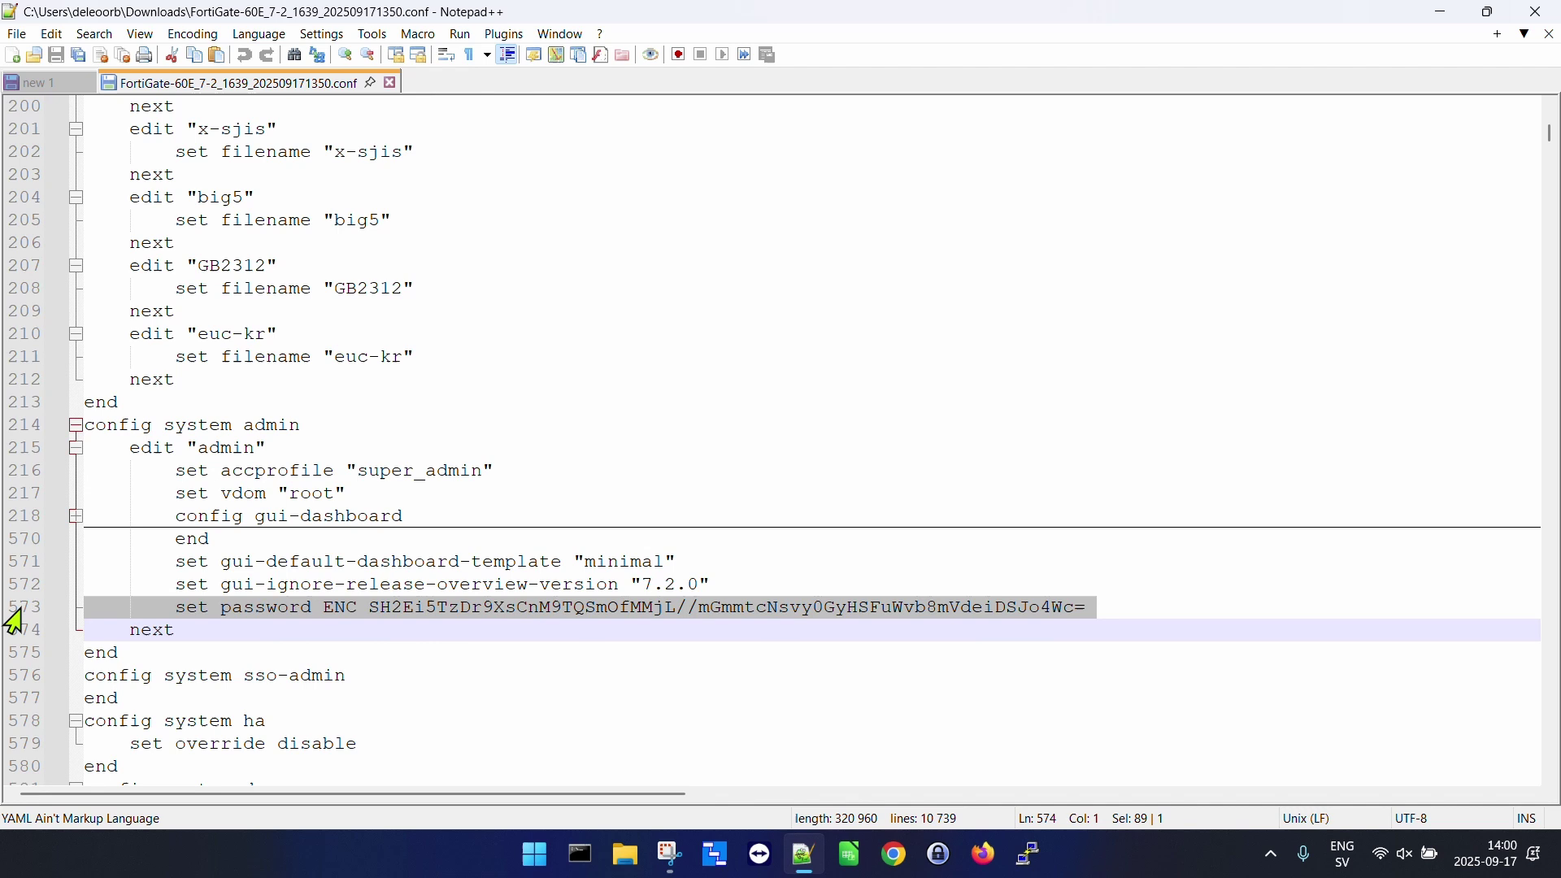
Delete the 'set password ENC' line under config system admin and save the config file.
{"action": "key", "text": "Delete"}
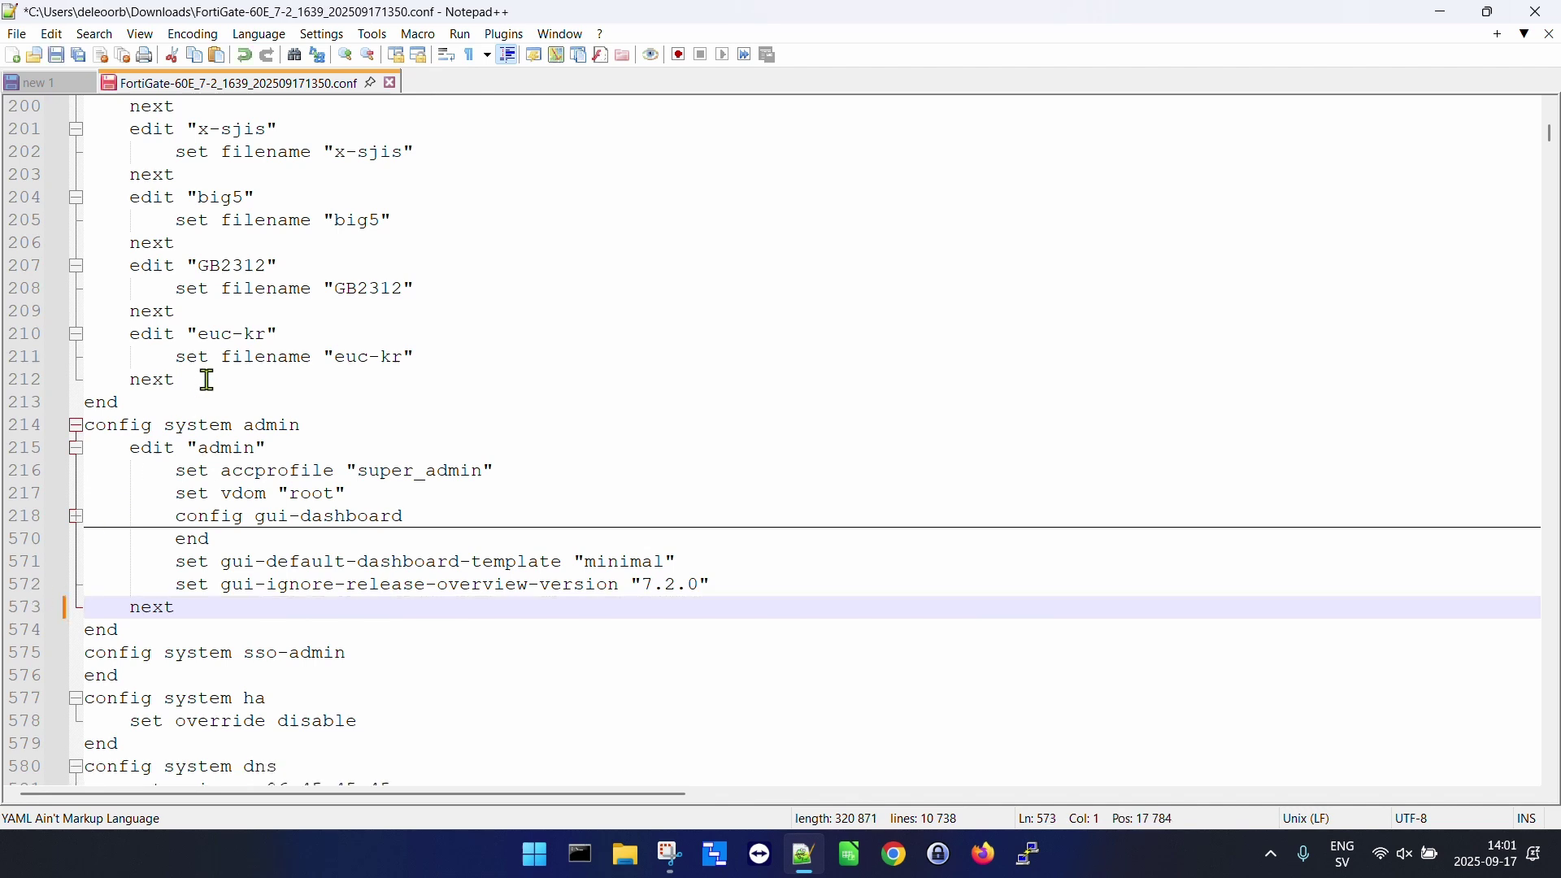
{"action": "left_click", "coordinate": [58, 57]}
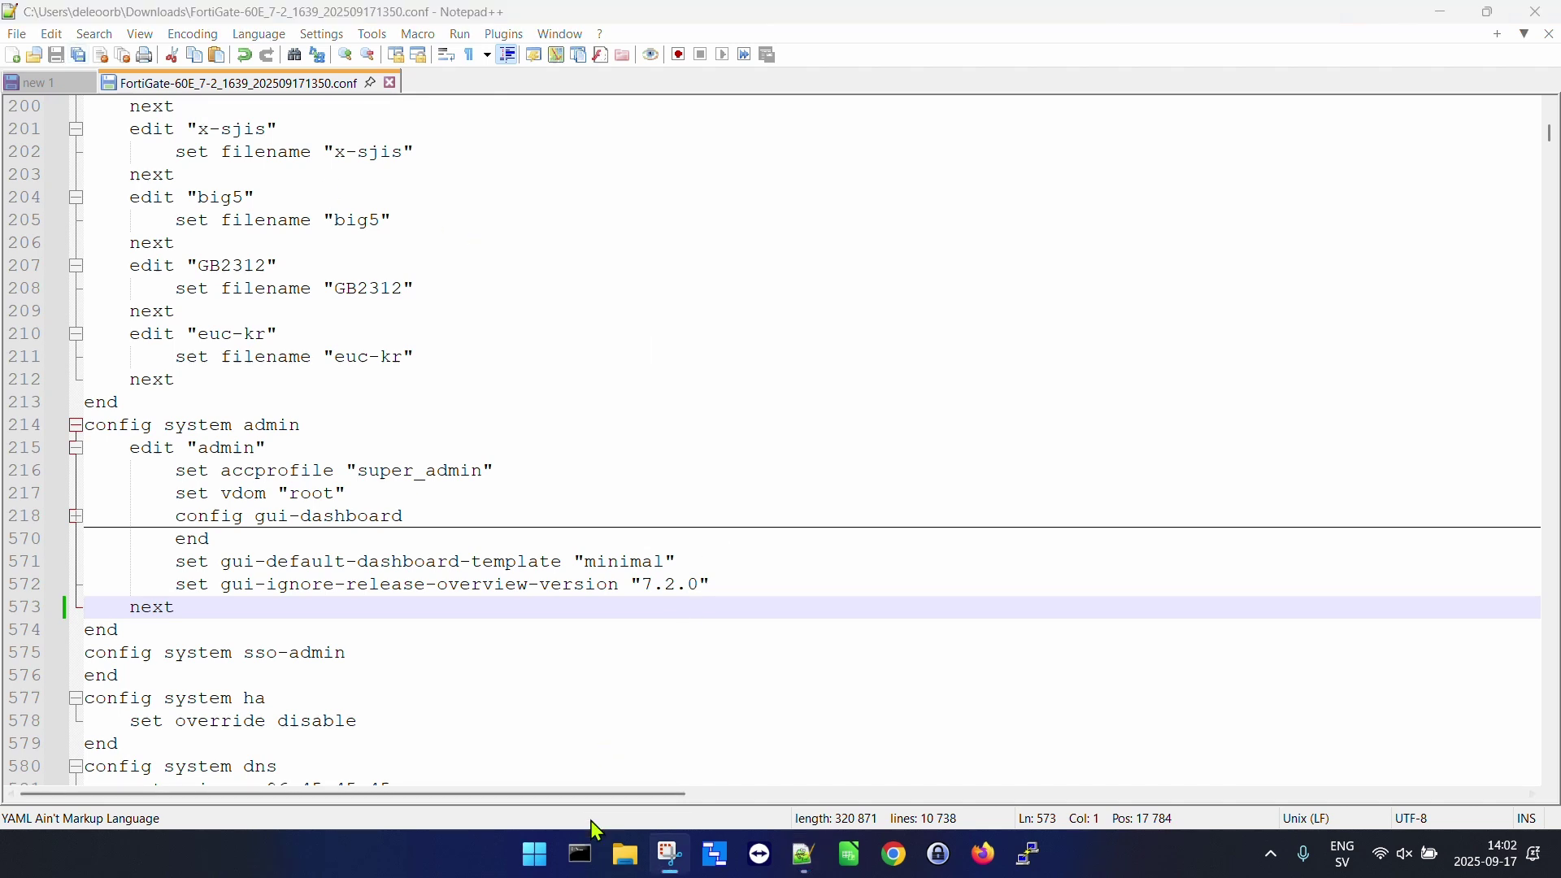
Run 'ping 192.168.1.99 -t' in a command prompt until the FortiGate replies.
{"action": "left_click", "coordinate": [580, 854]}
{"action": "type", "text": "ping "}
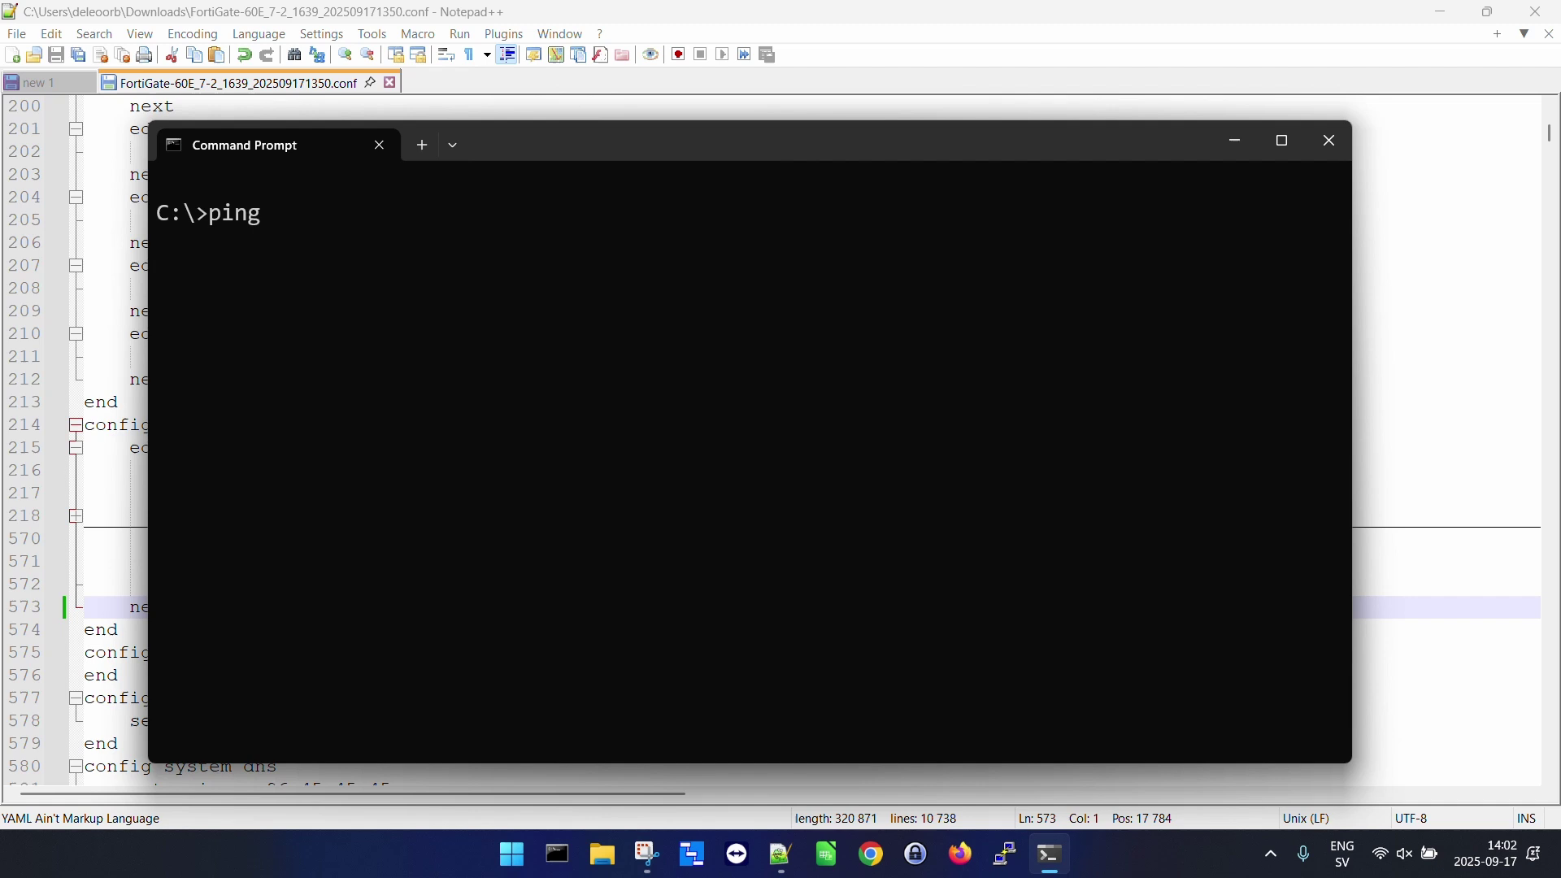
{"action": "type", "text": "192.16"}
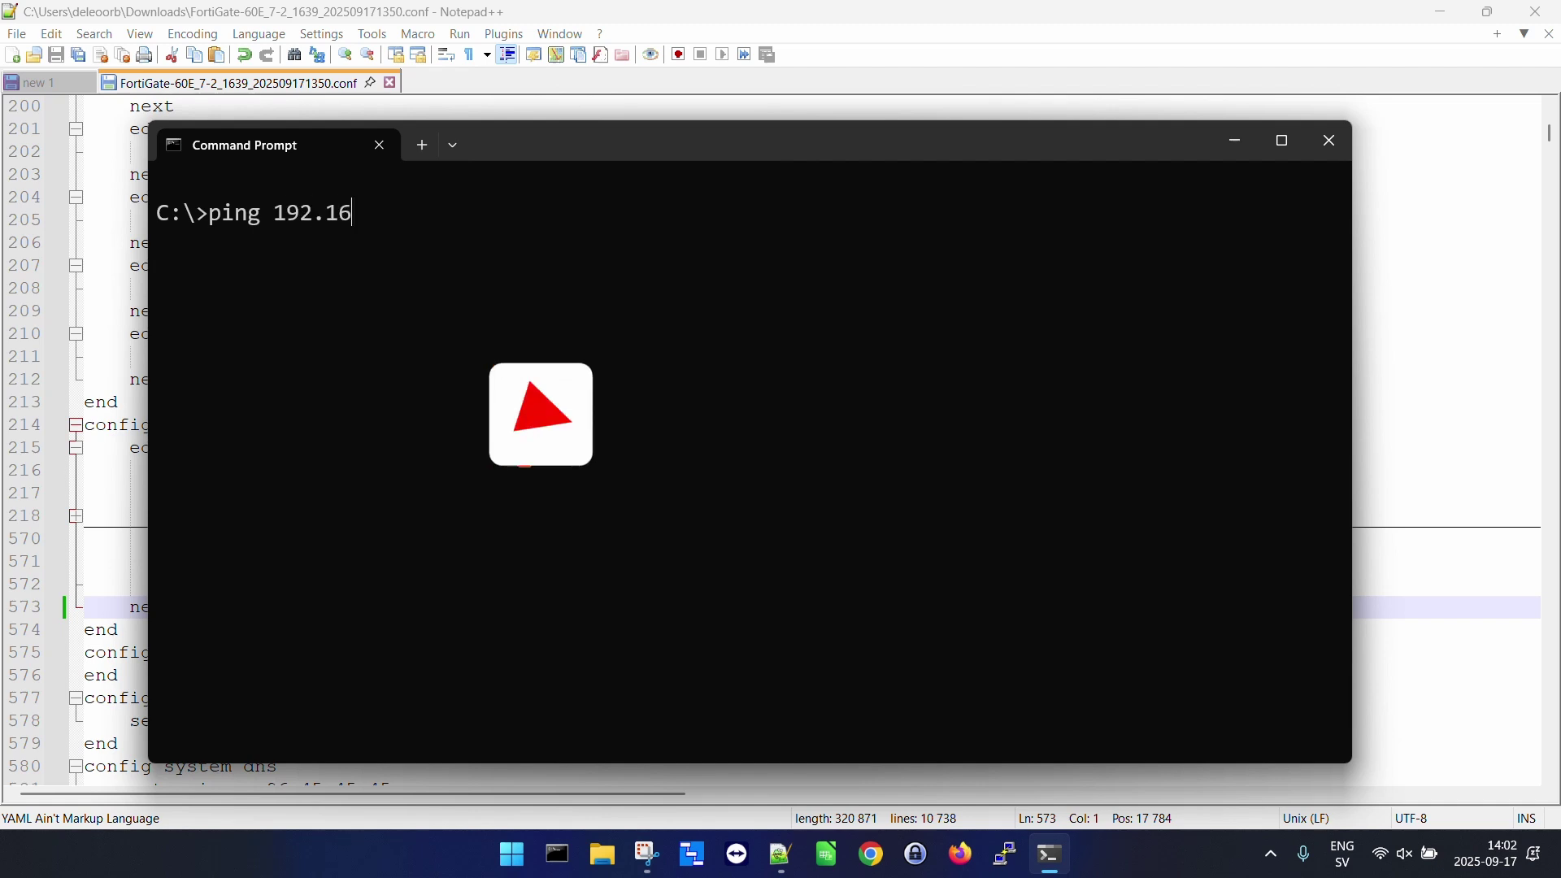
{"action": "type", "text": "8.1.99 -t"}
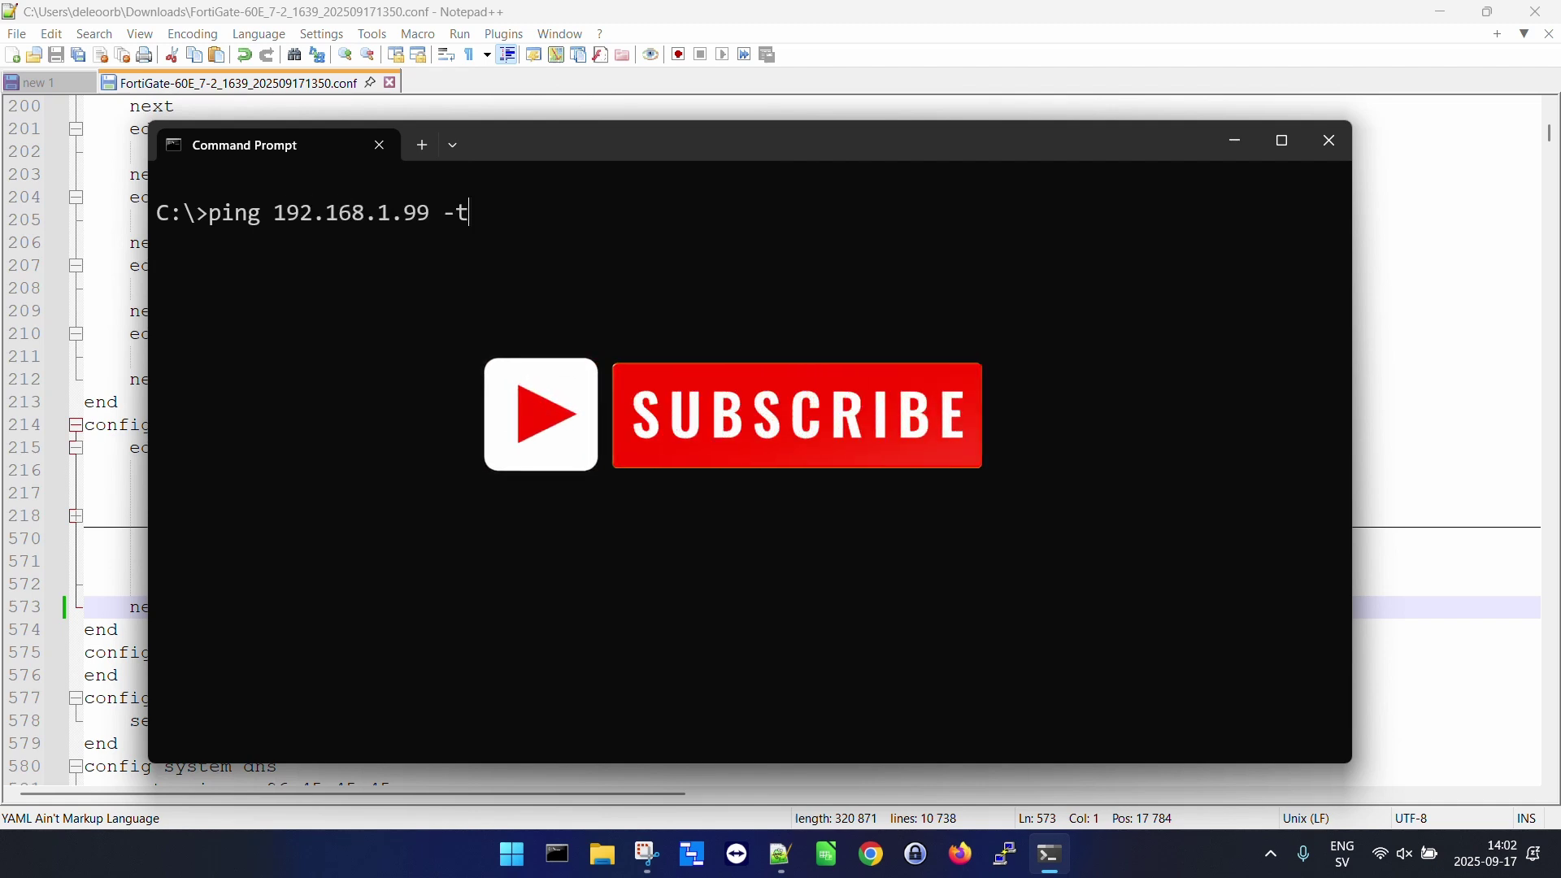
{"action": "key", "text": "Return"}
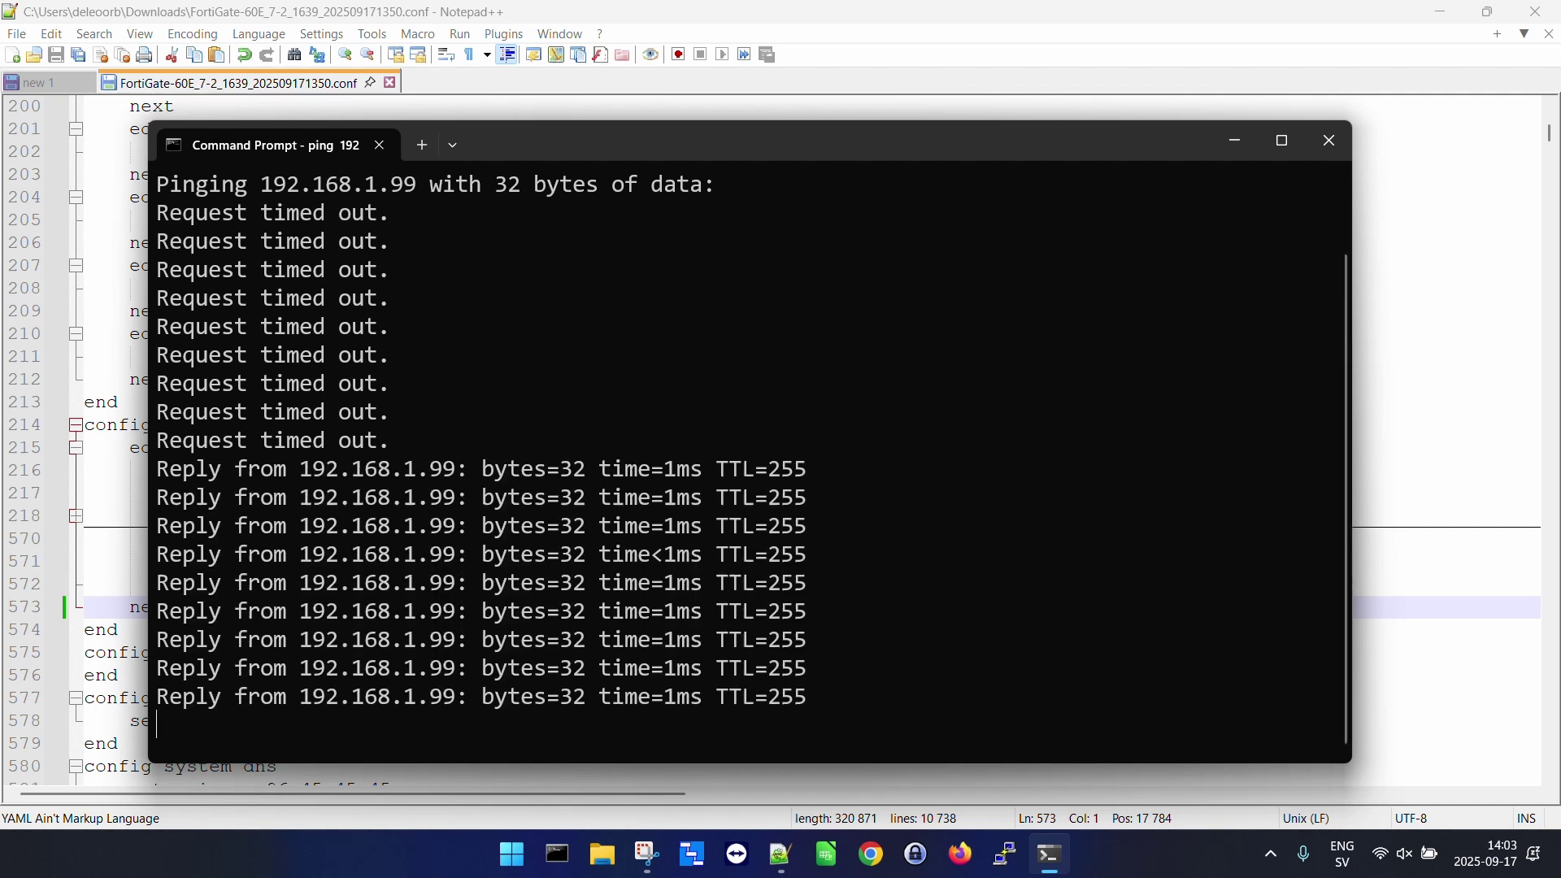
{"action": "left_click", "coordinate": [1329, 141]}
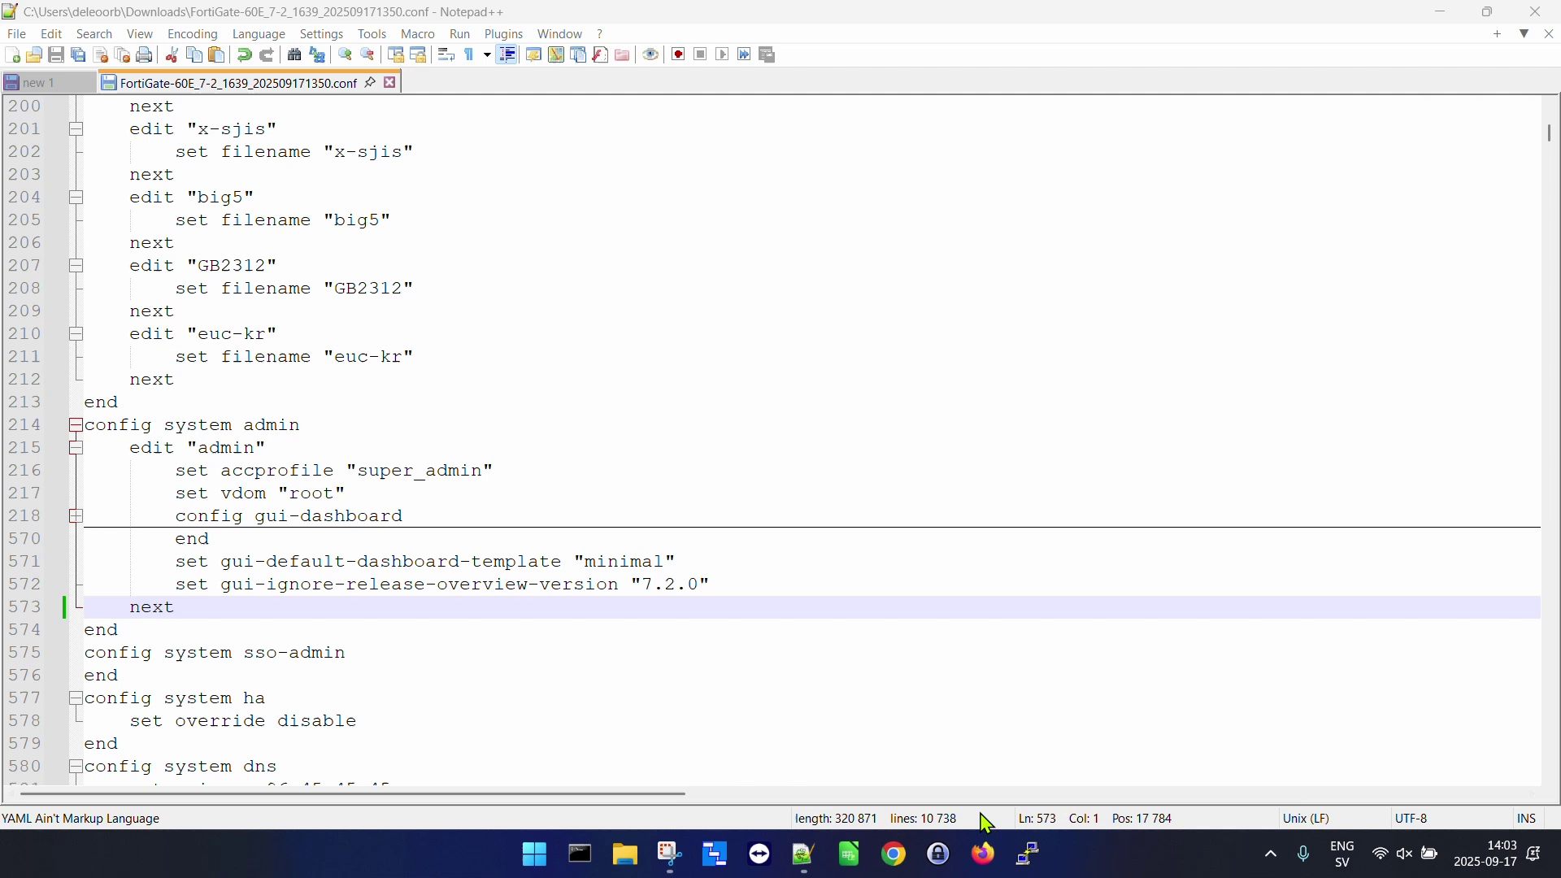
{"action": "left_click", "coordinate": [981, 845]}
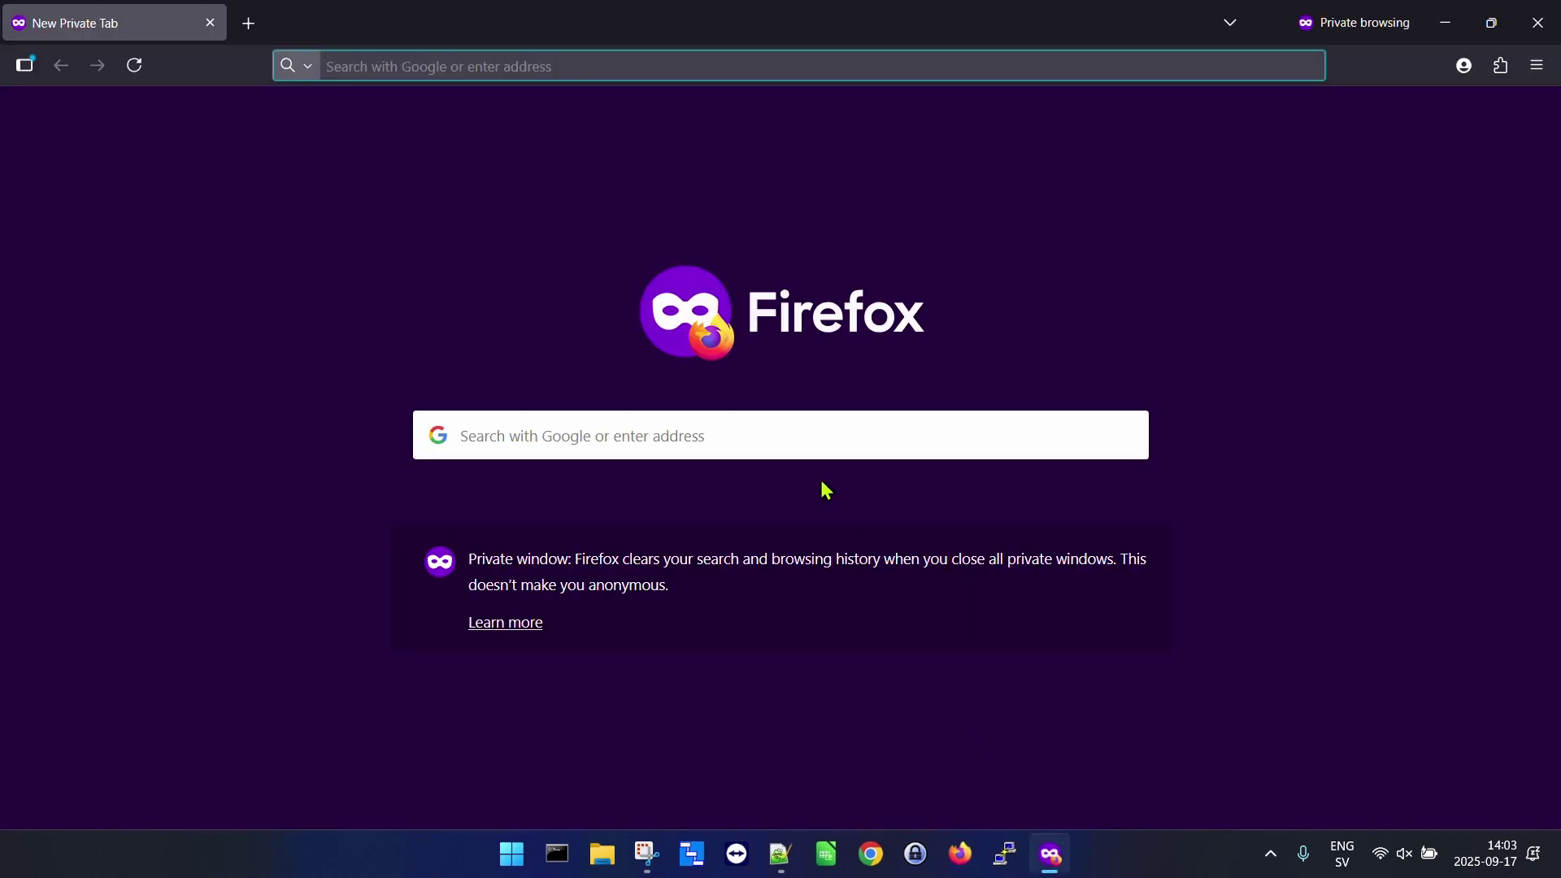
{"action": "type", "text": "https:"}
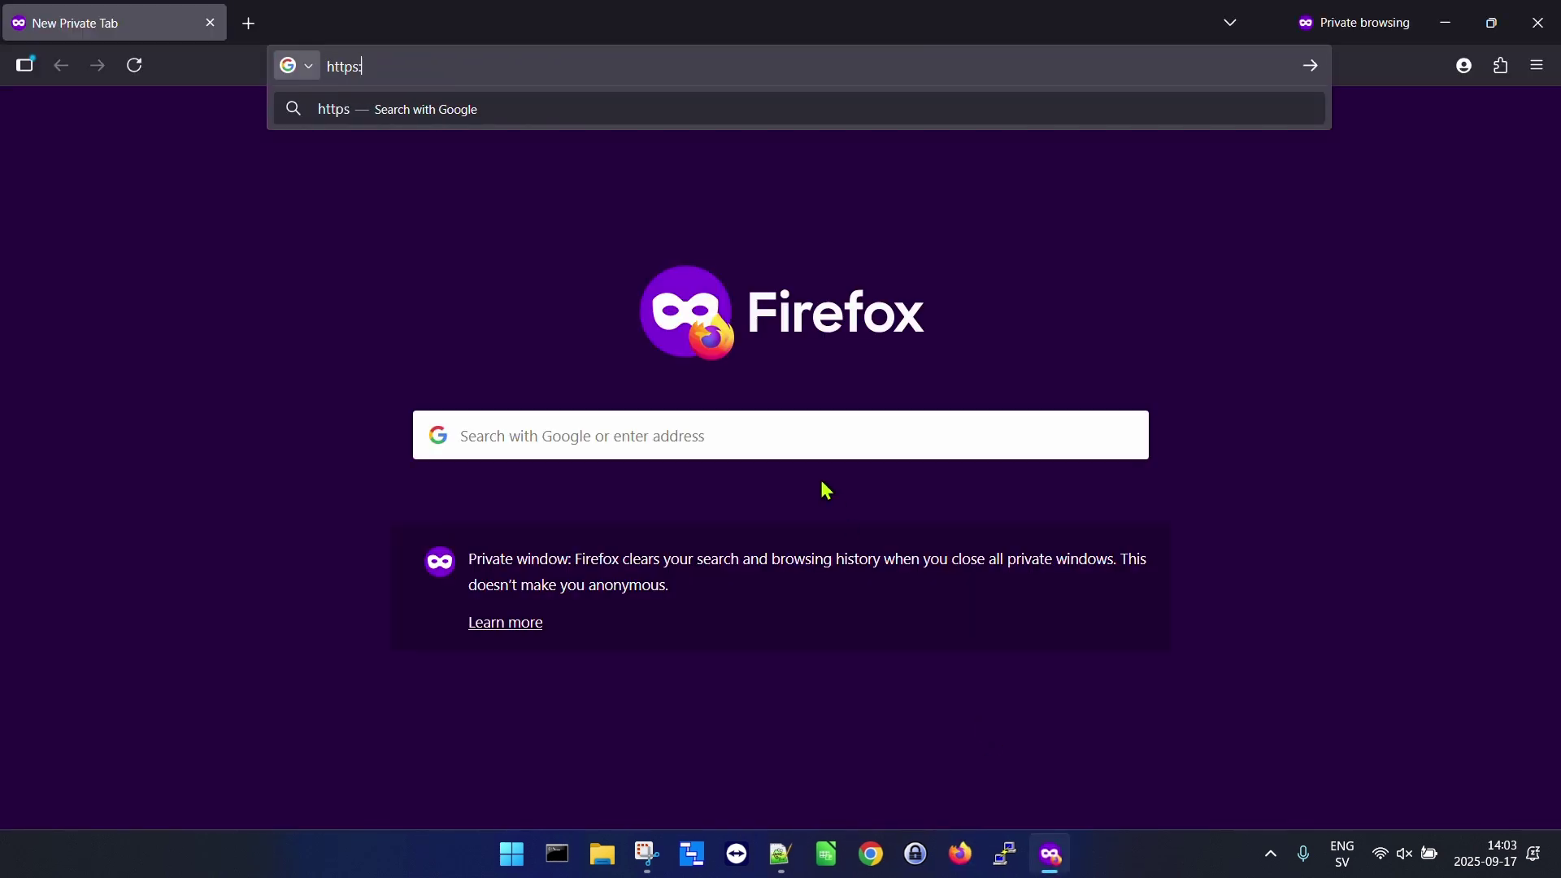
{"action": "type", "text": "//192"}
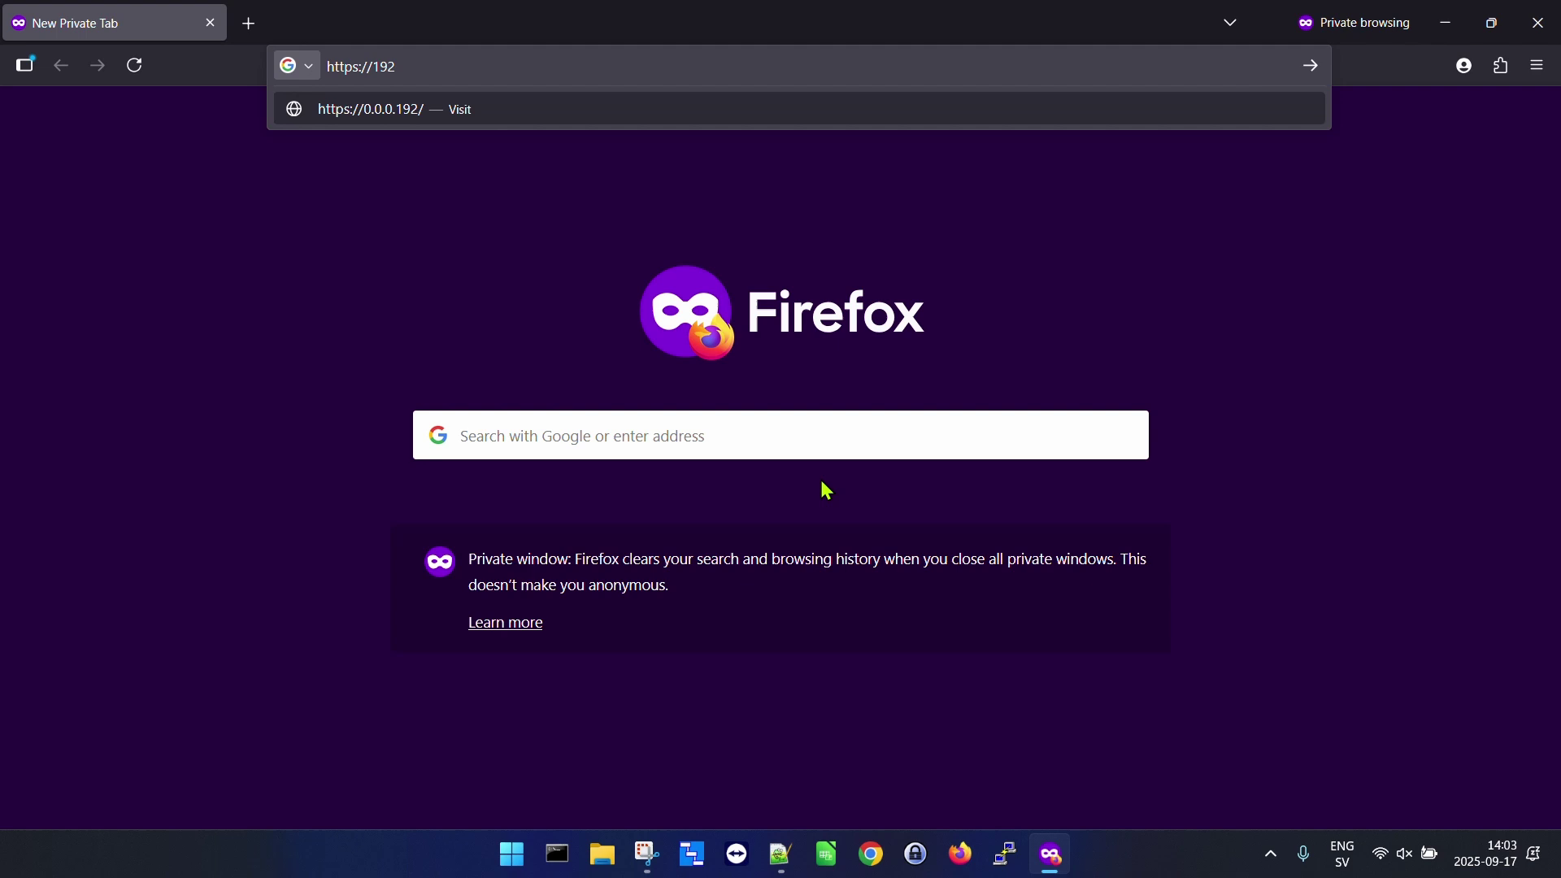
{"action": "type", "text": ".168"}
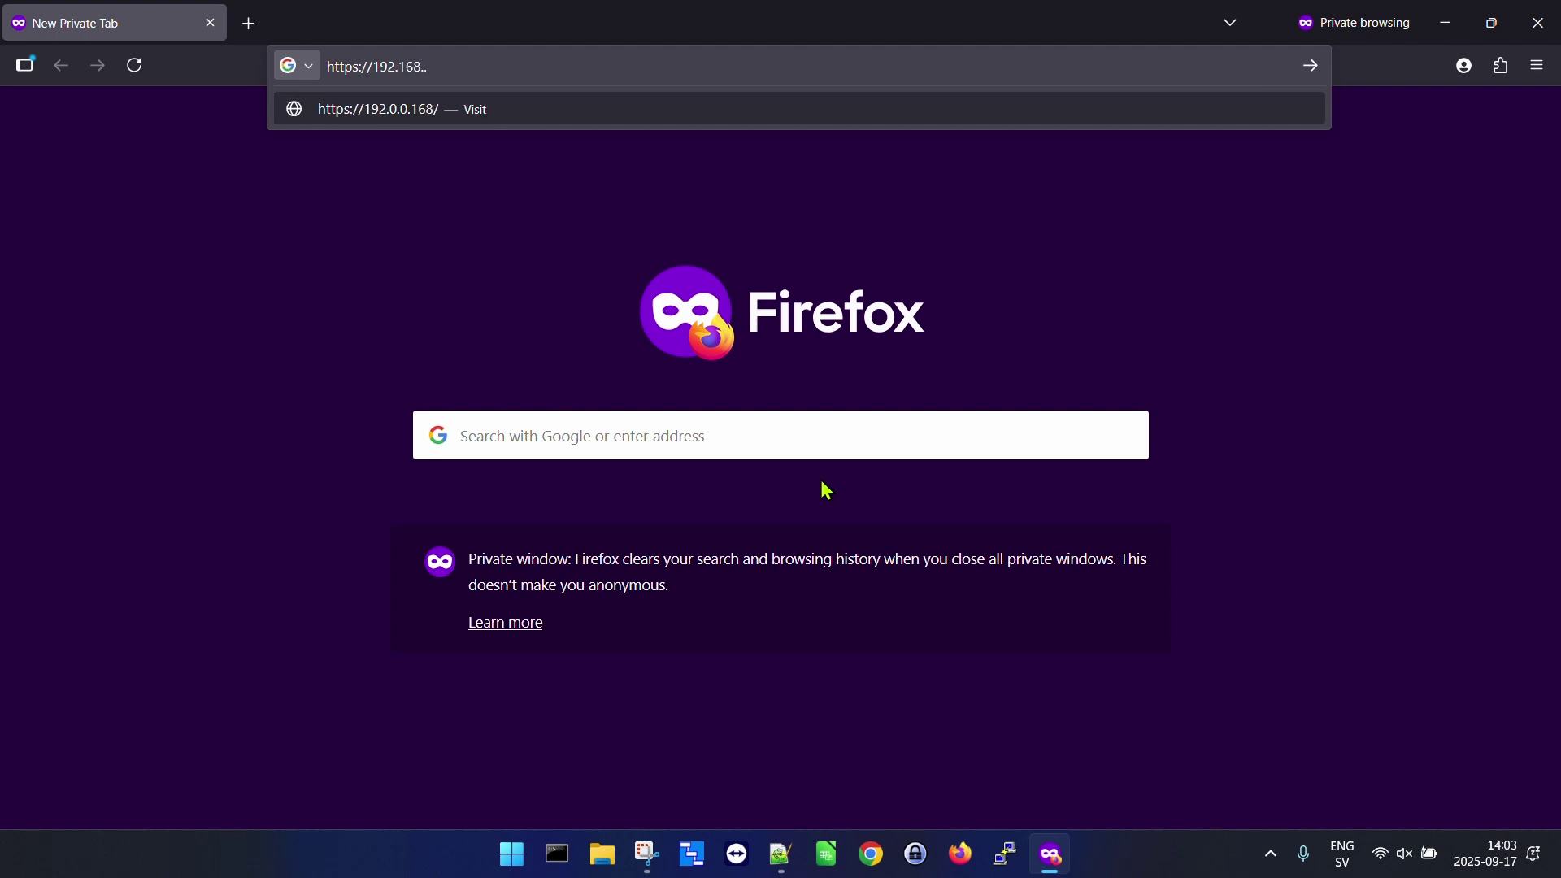
{"action": "type", "text": ".1.99"}
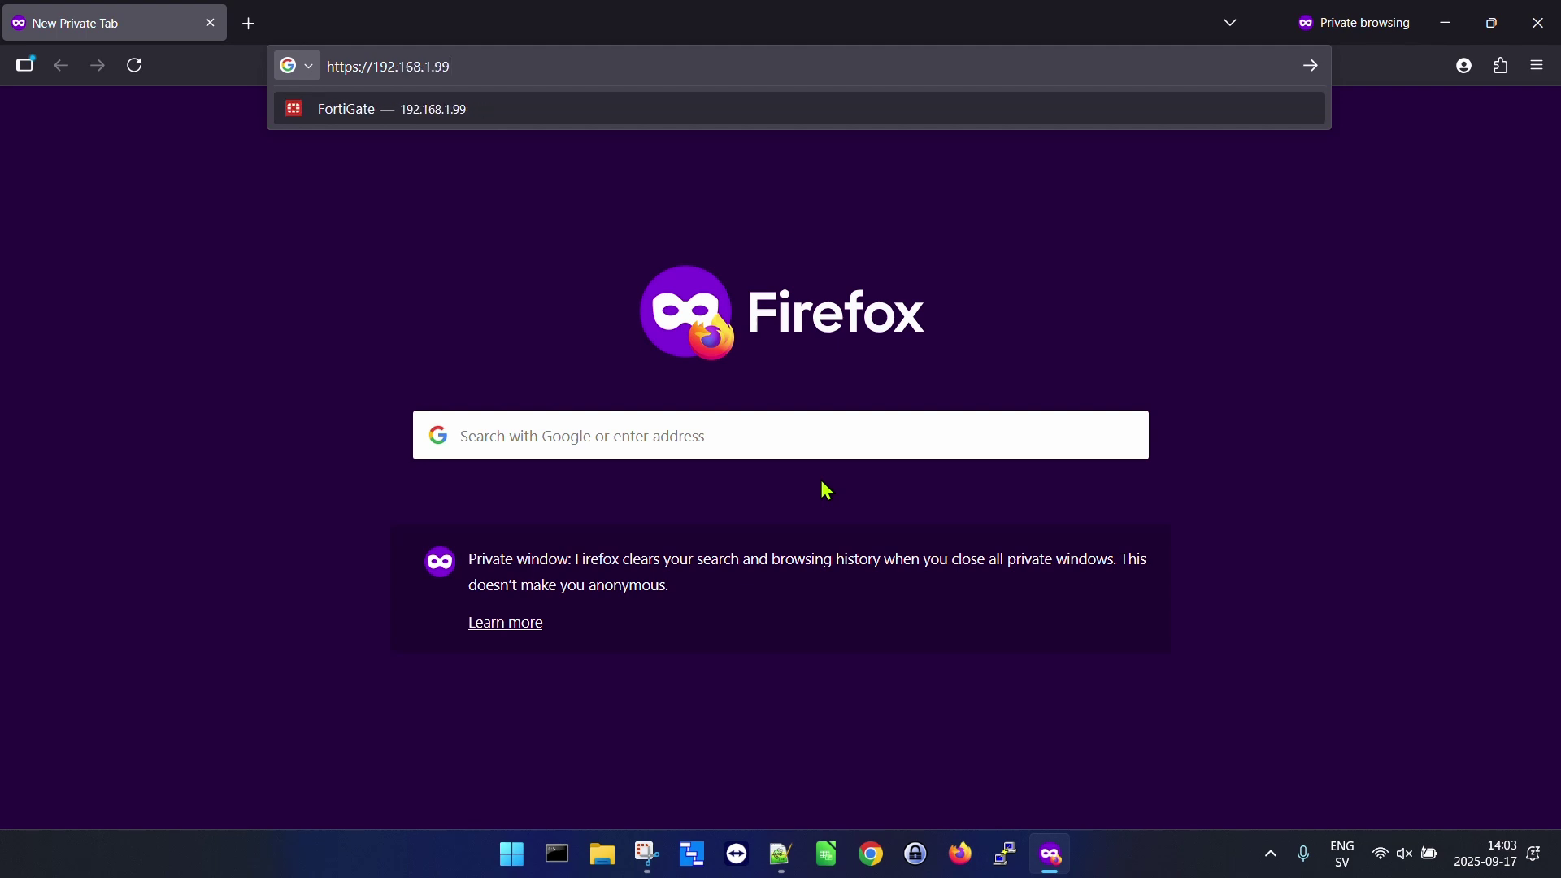
{"action": "key", "text": "Return"}
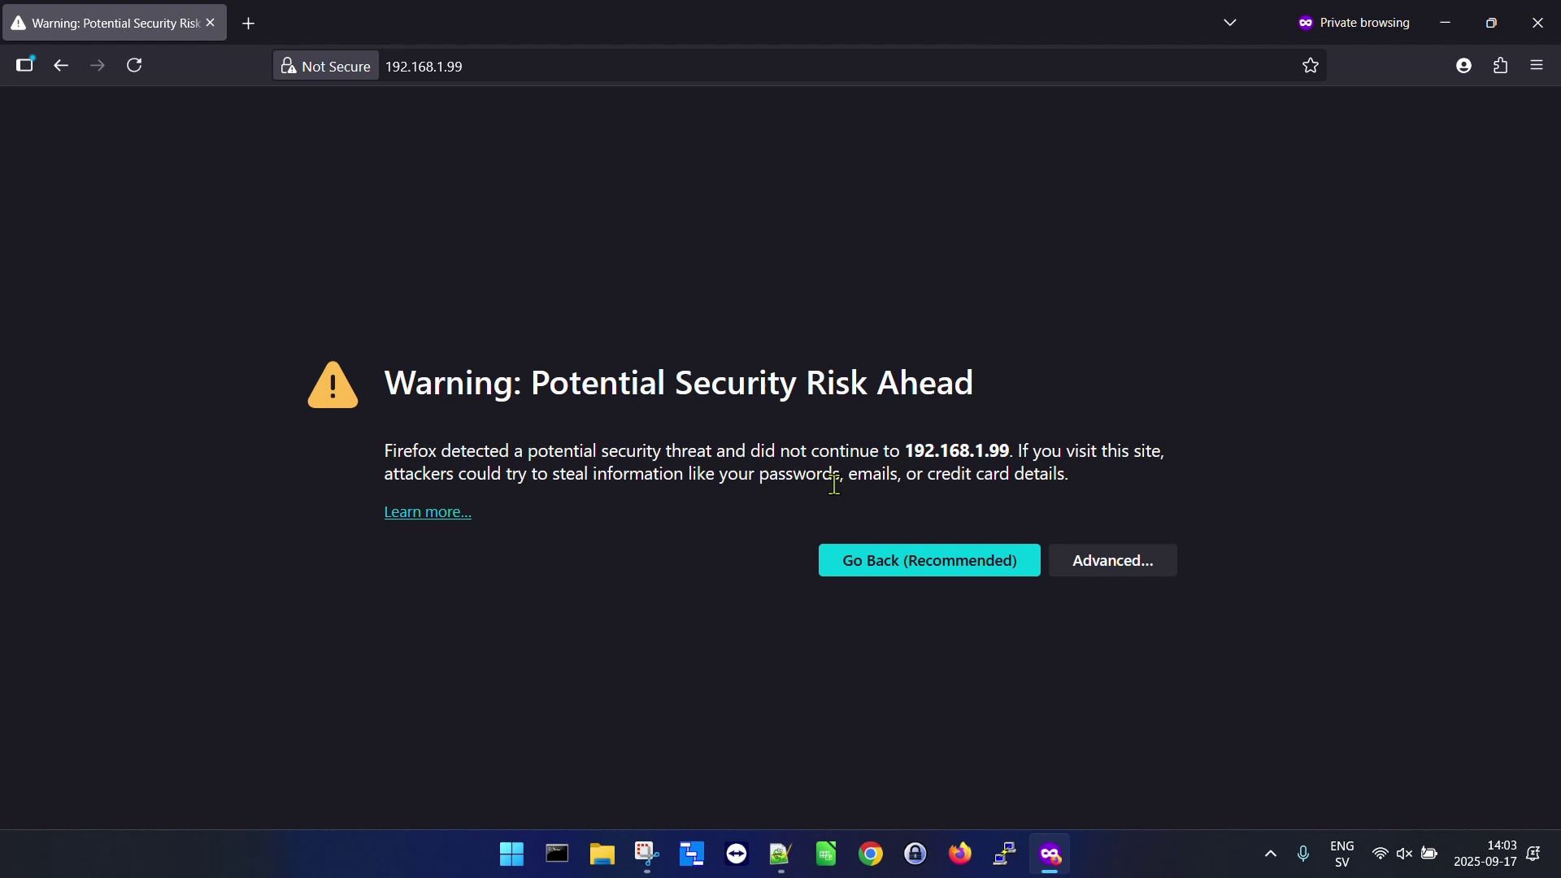
{"action": "left_click", "coordinate": [1116, 572]}
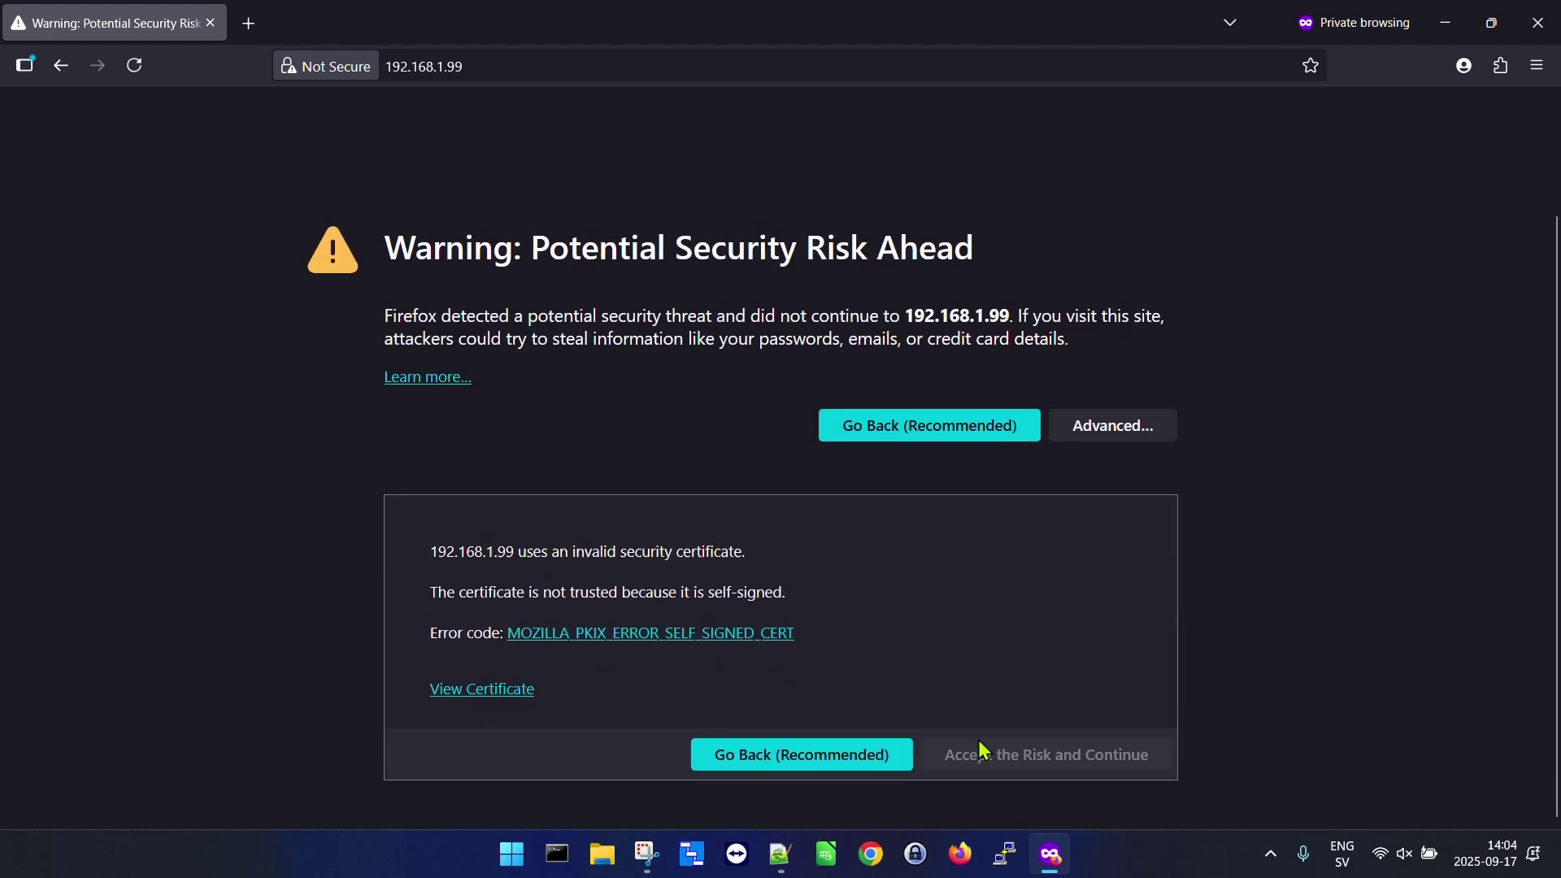
{"action": "left_click", "coordinate": [1047, 765]}
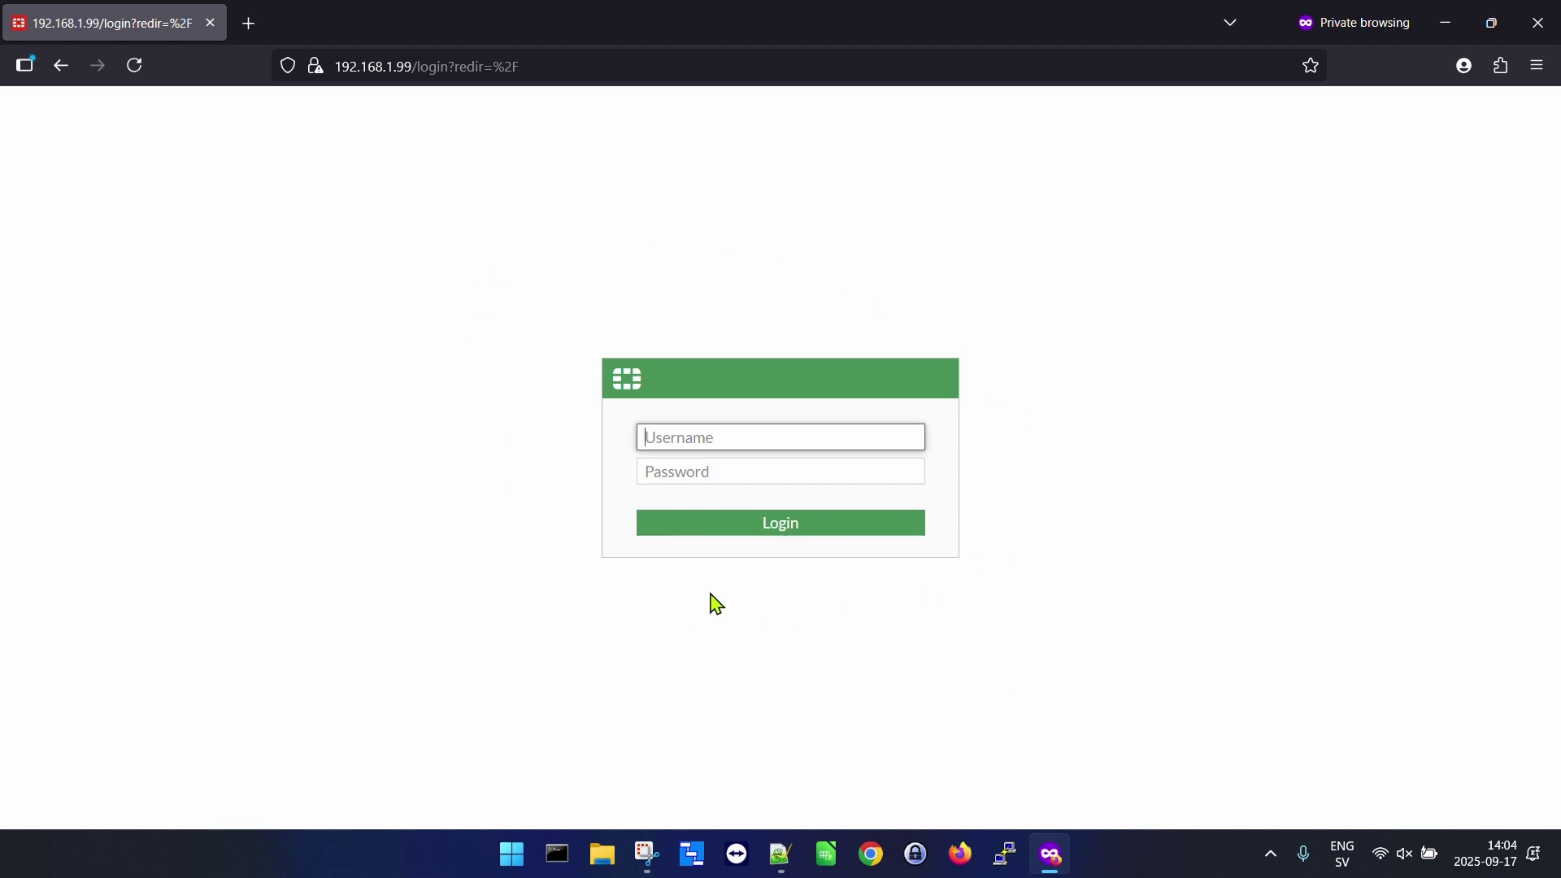
Sign in as admin with a blank password, then enter and confirm a new password.
{"action": "type", "text": "admin"}
{"action": "left_click", "coordinate": [782, 525]}
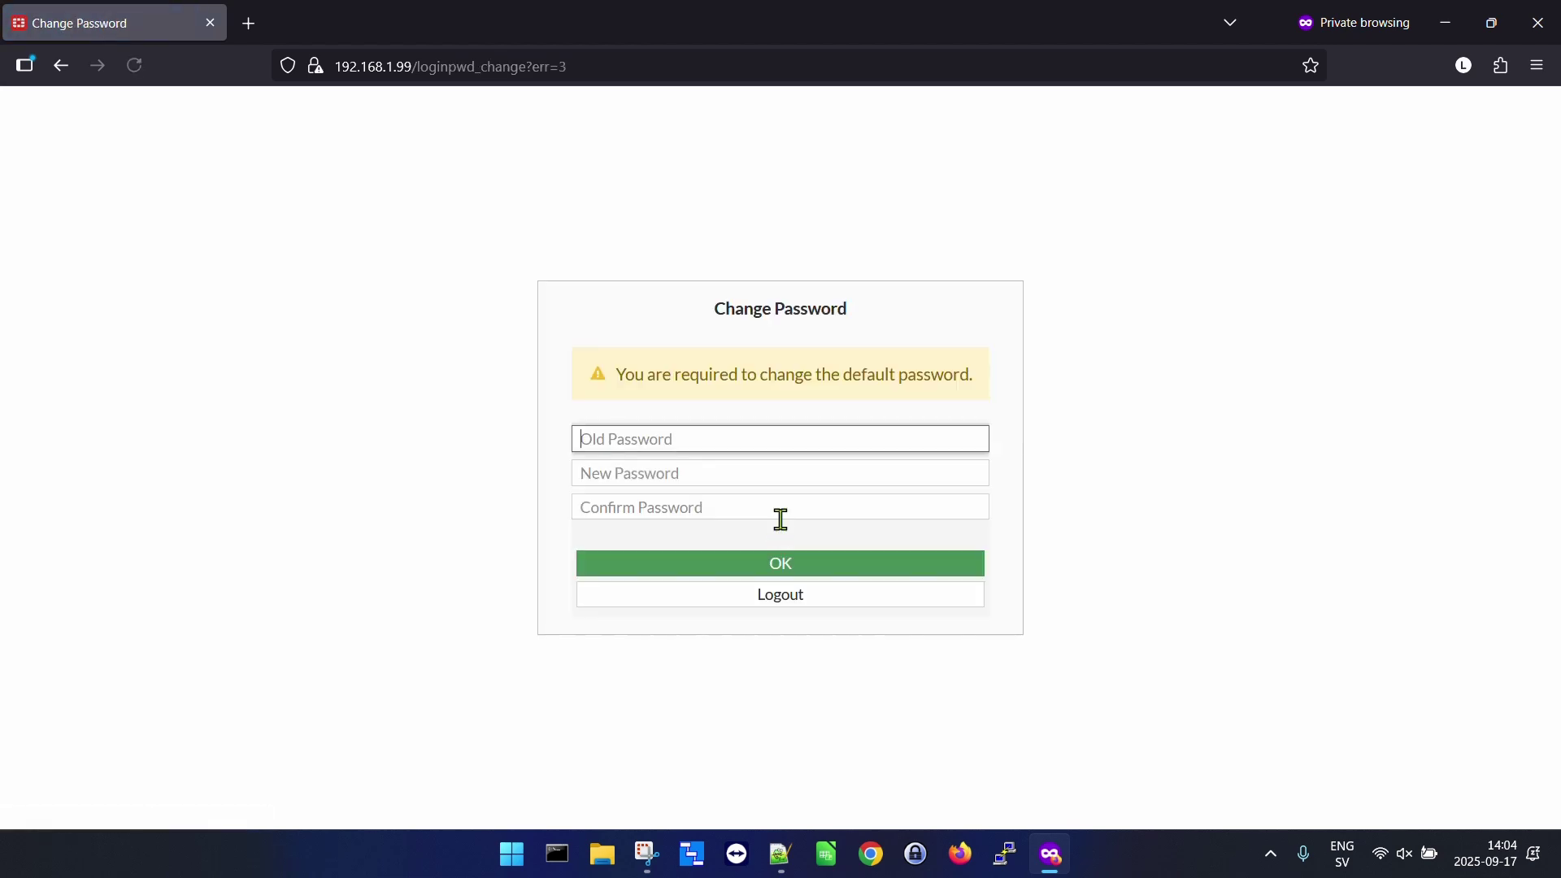
{"action": "left_click", "coordinate": [762, 468]}
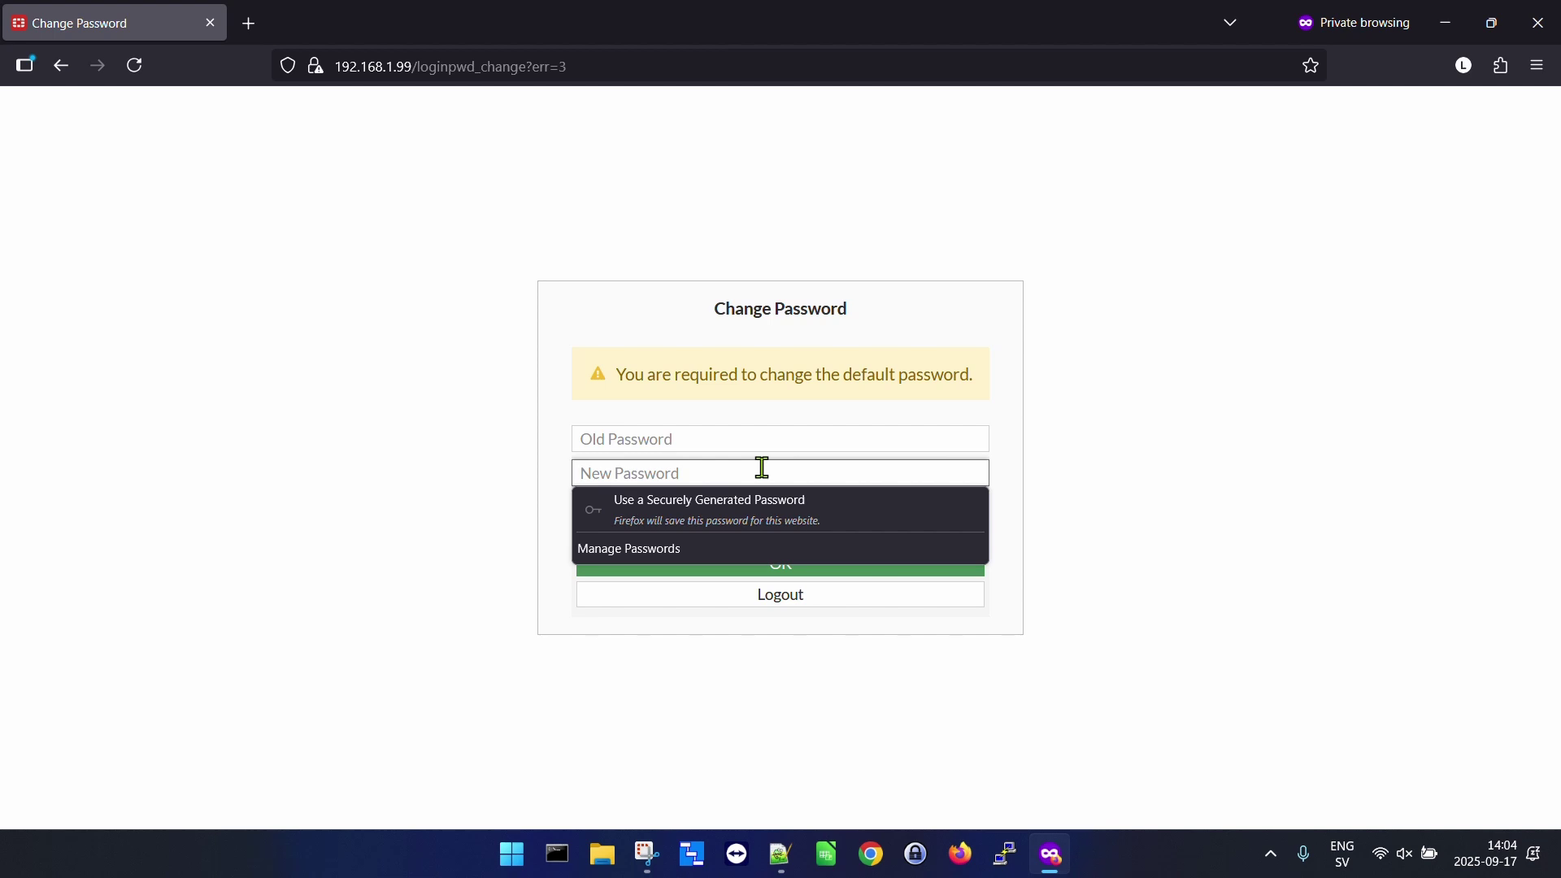
{"action": "type", "text": "••"}
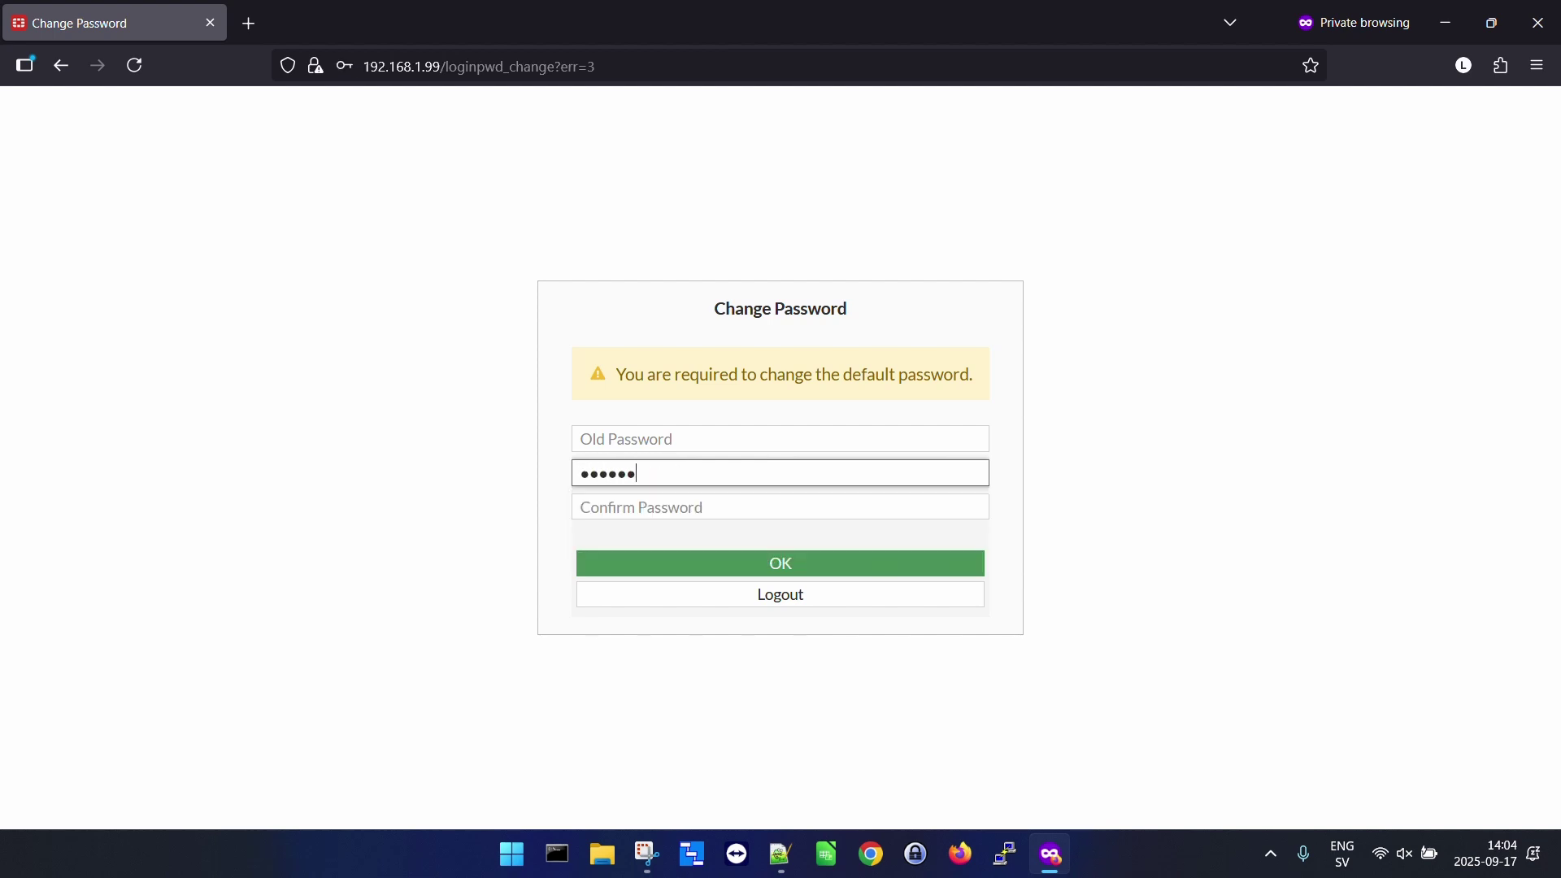
{"action": "left_click", "coordinate": [780, 506]}
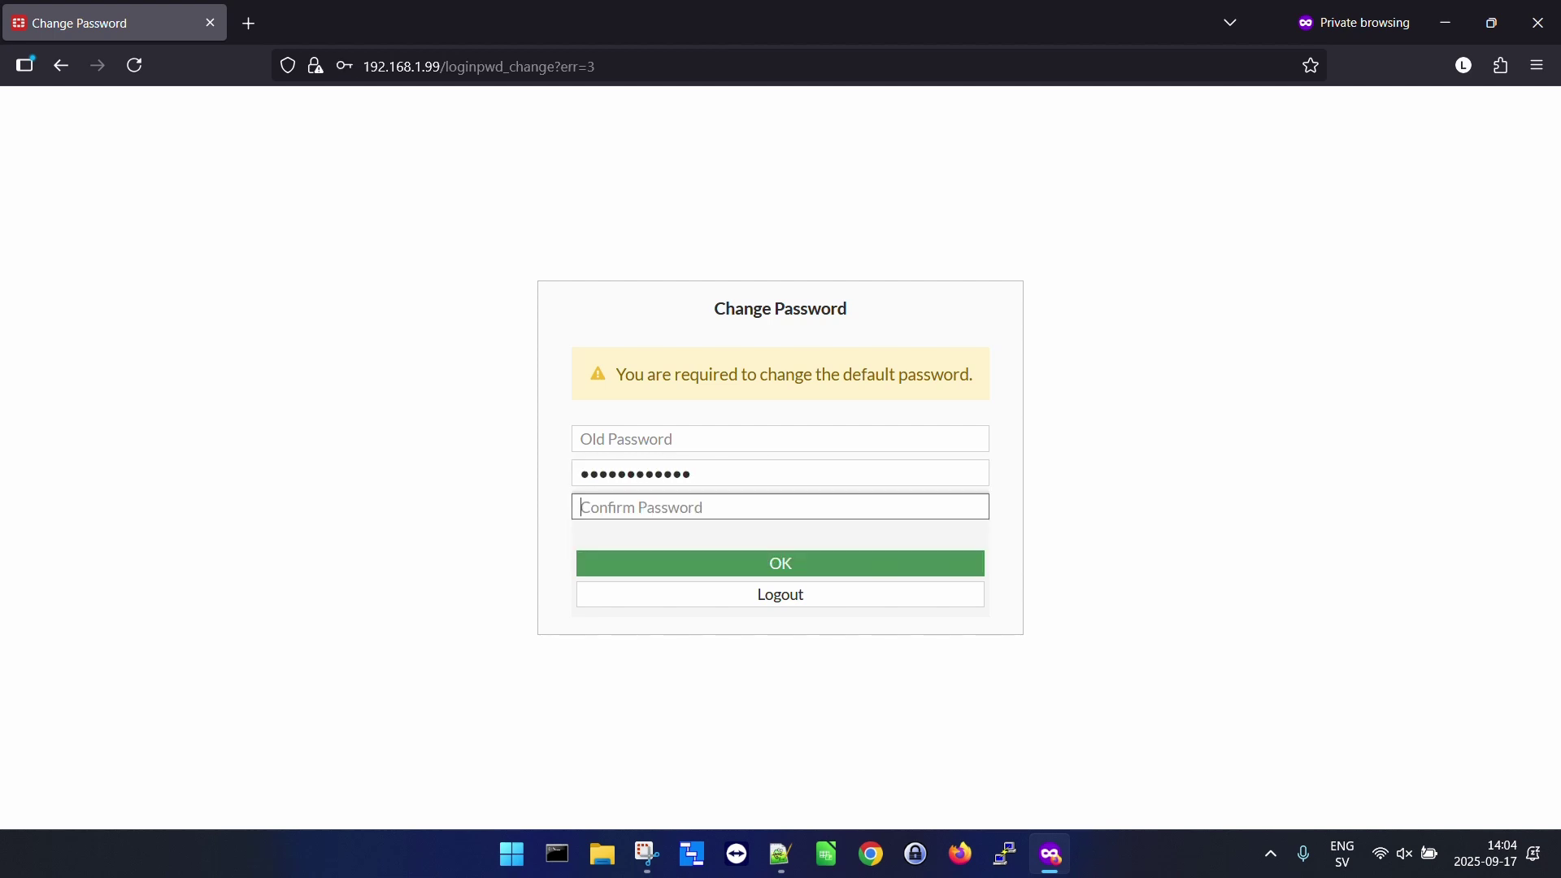
{"action": "type", "text": "••"}
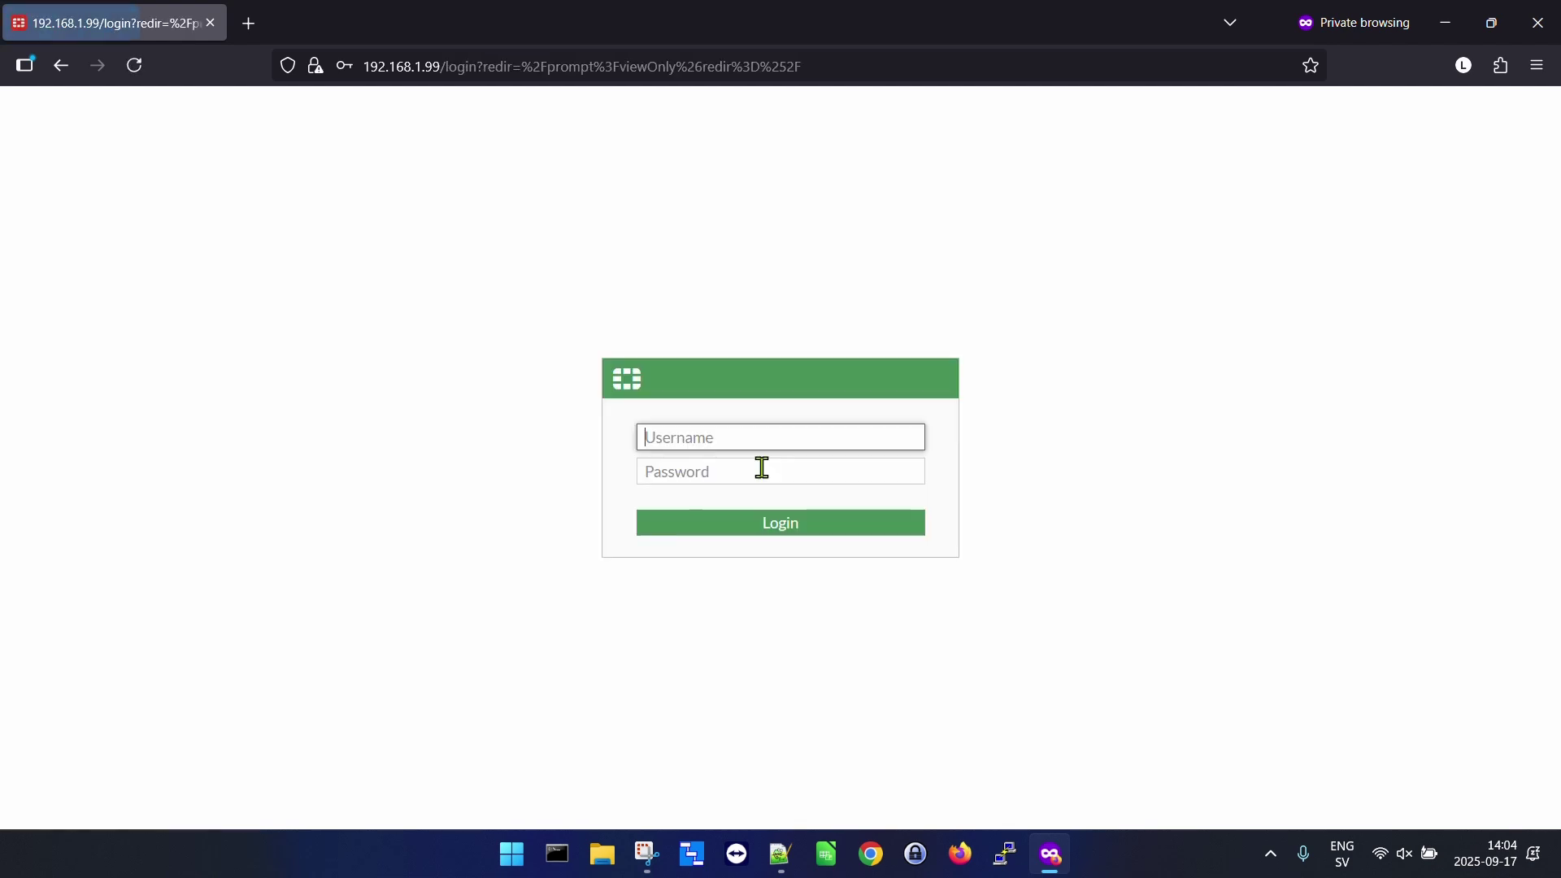
Enter admin and the new password on the login page.
{"action": "type", "text": "admin"}
{"action": "key", "text": "Tab"}
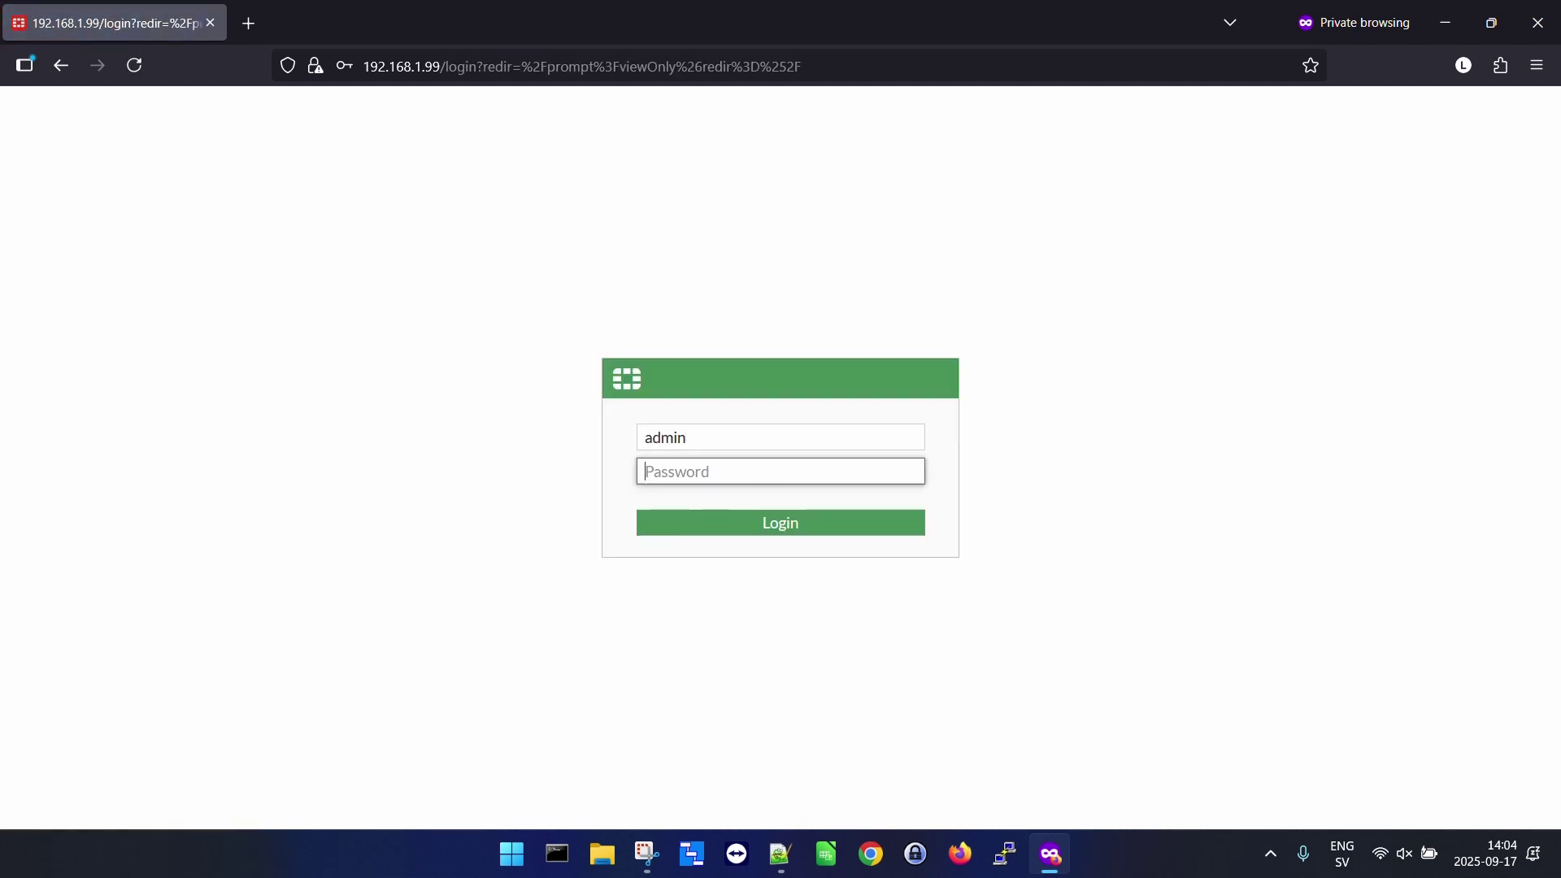
{"action": "type", "text": "••"}
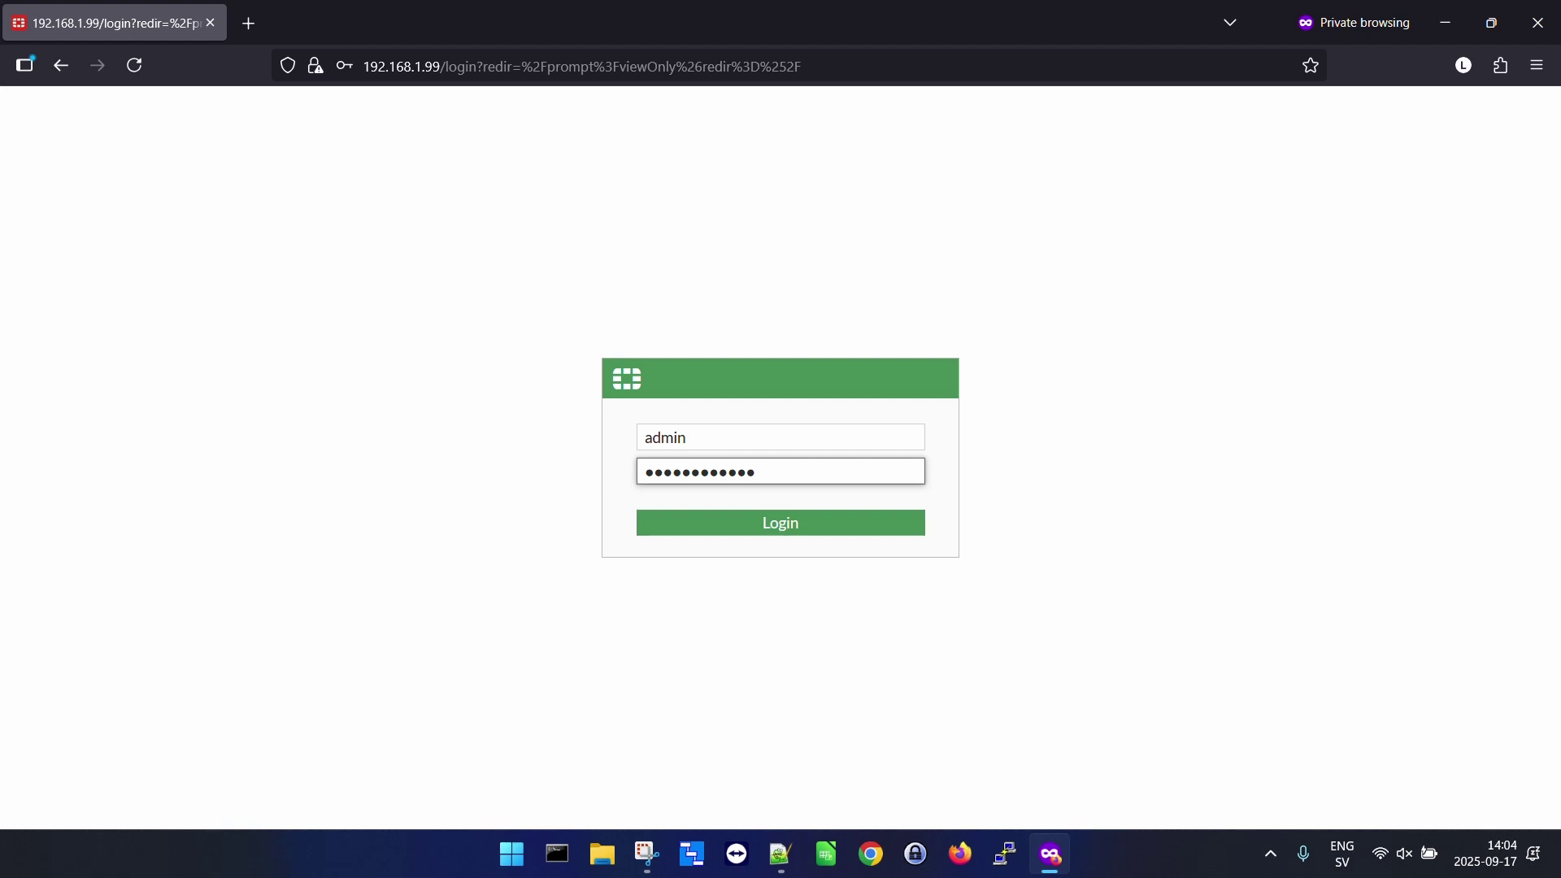
Sign in, enable automatic v7.2 patch upgrades, defer dashboard setup, and dismiss the FortiOS 7.2.0 overview.
{"action": "left_click", "coordinate": [789, 528]}
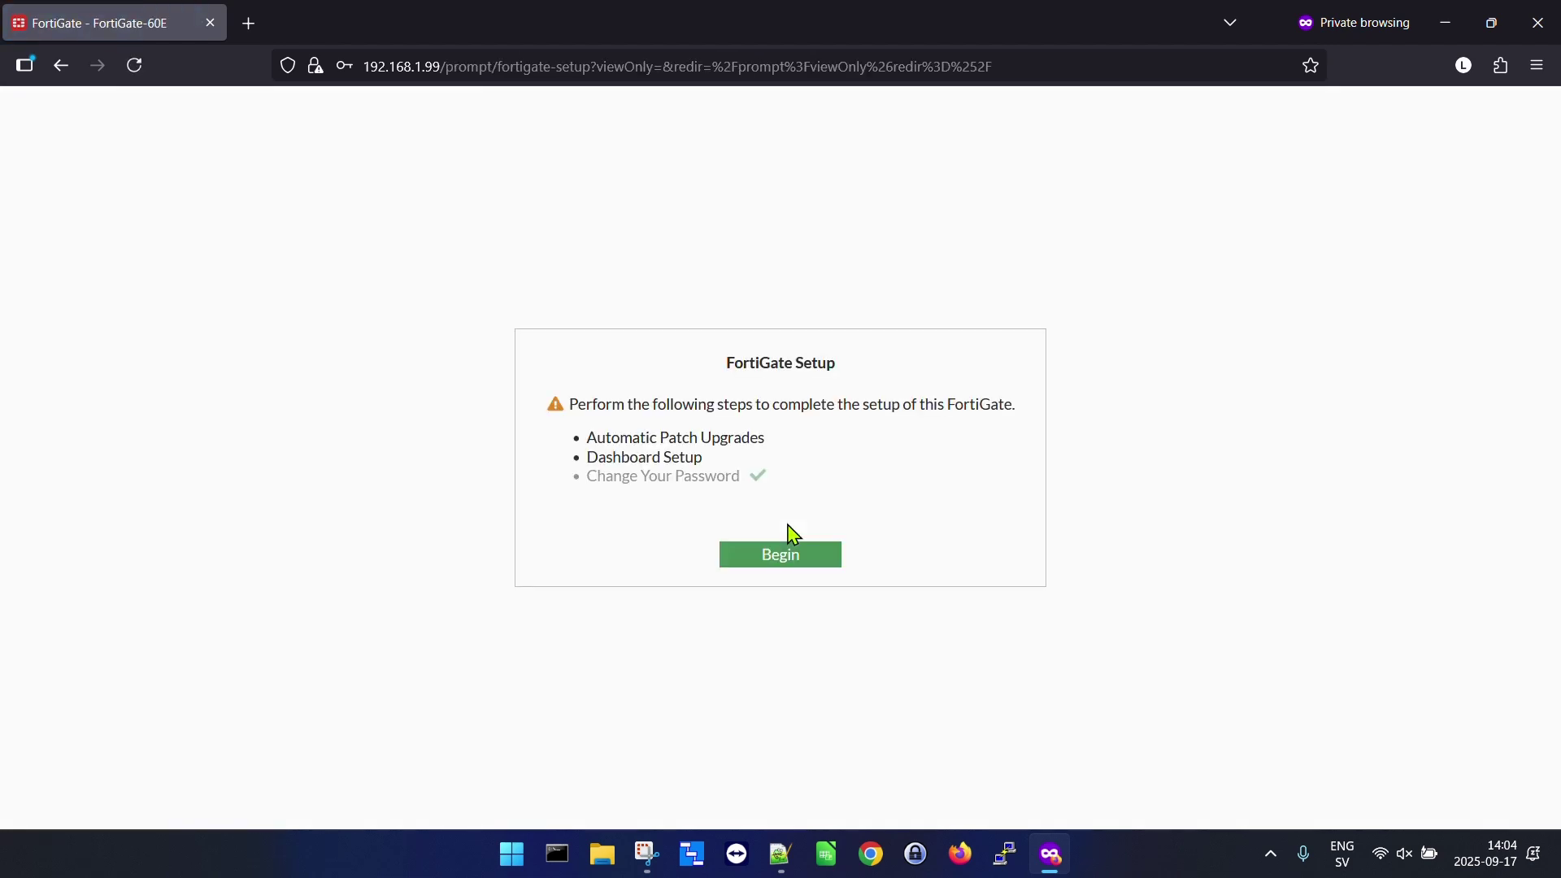
{"action": "left_click", "coordinate": [788, 559]}
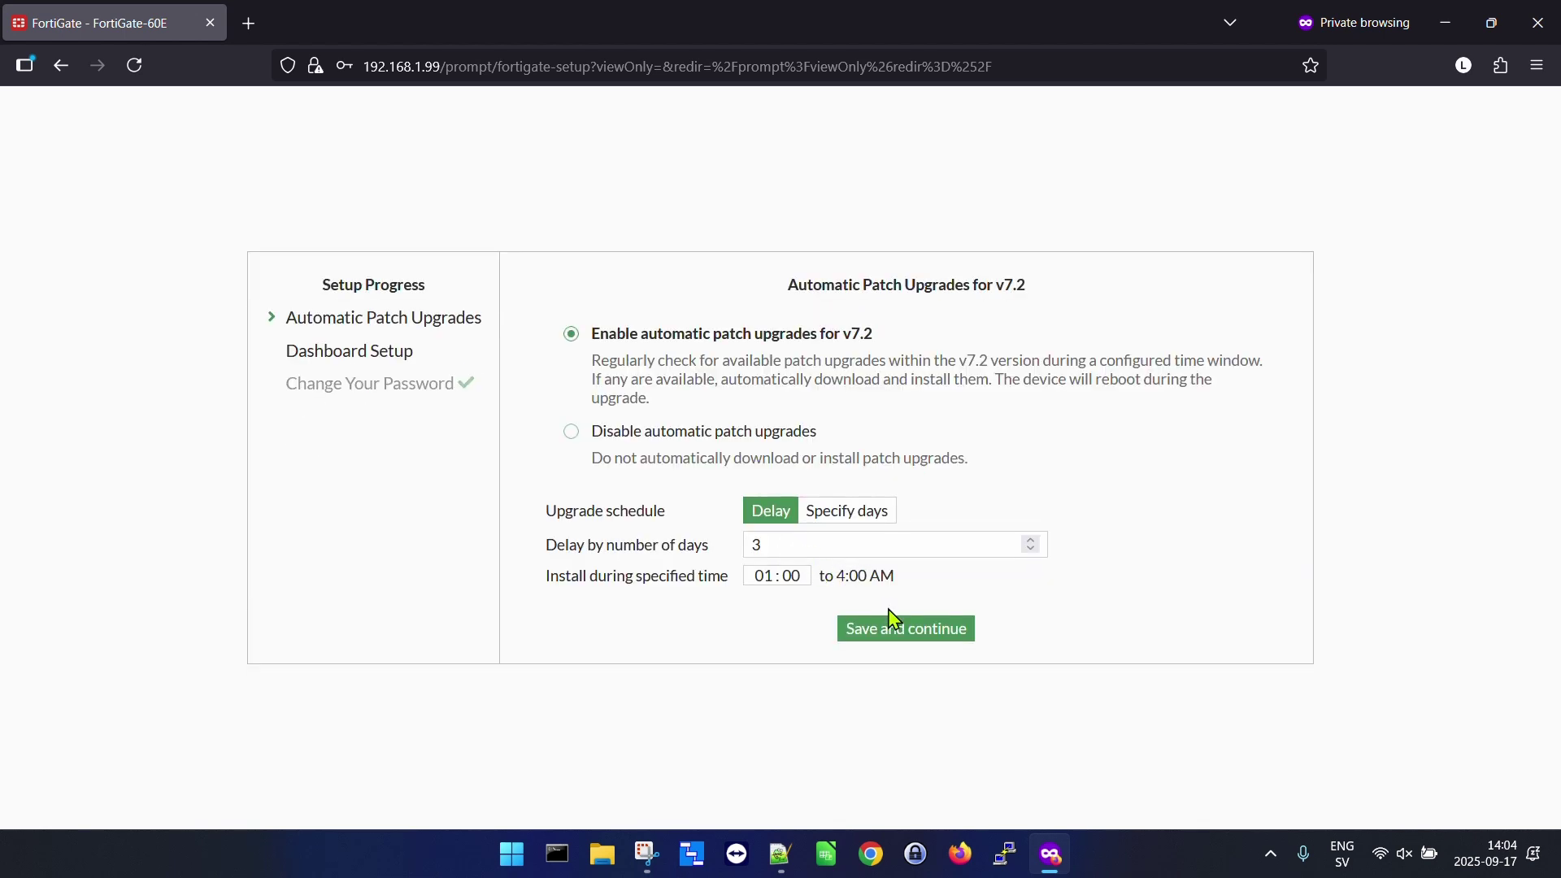
{"action": "left_click", "coordinate": [896, 640]}
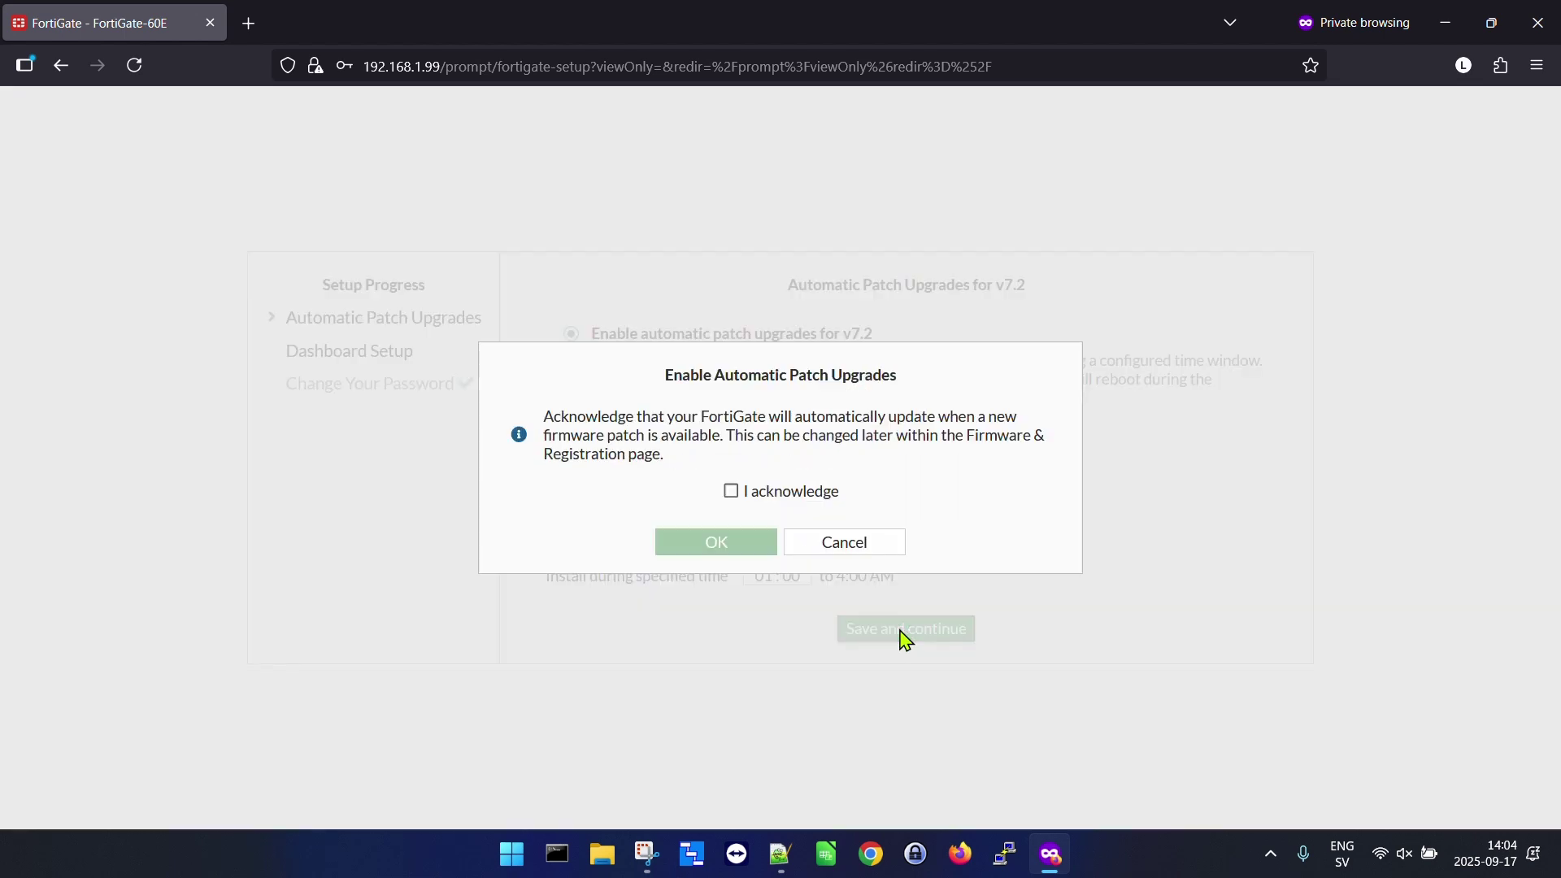
{"action": "left_click", "coordinate": [737, 492]}
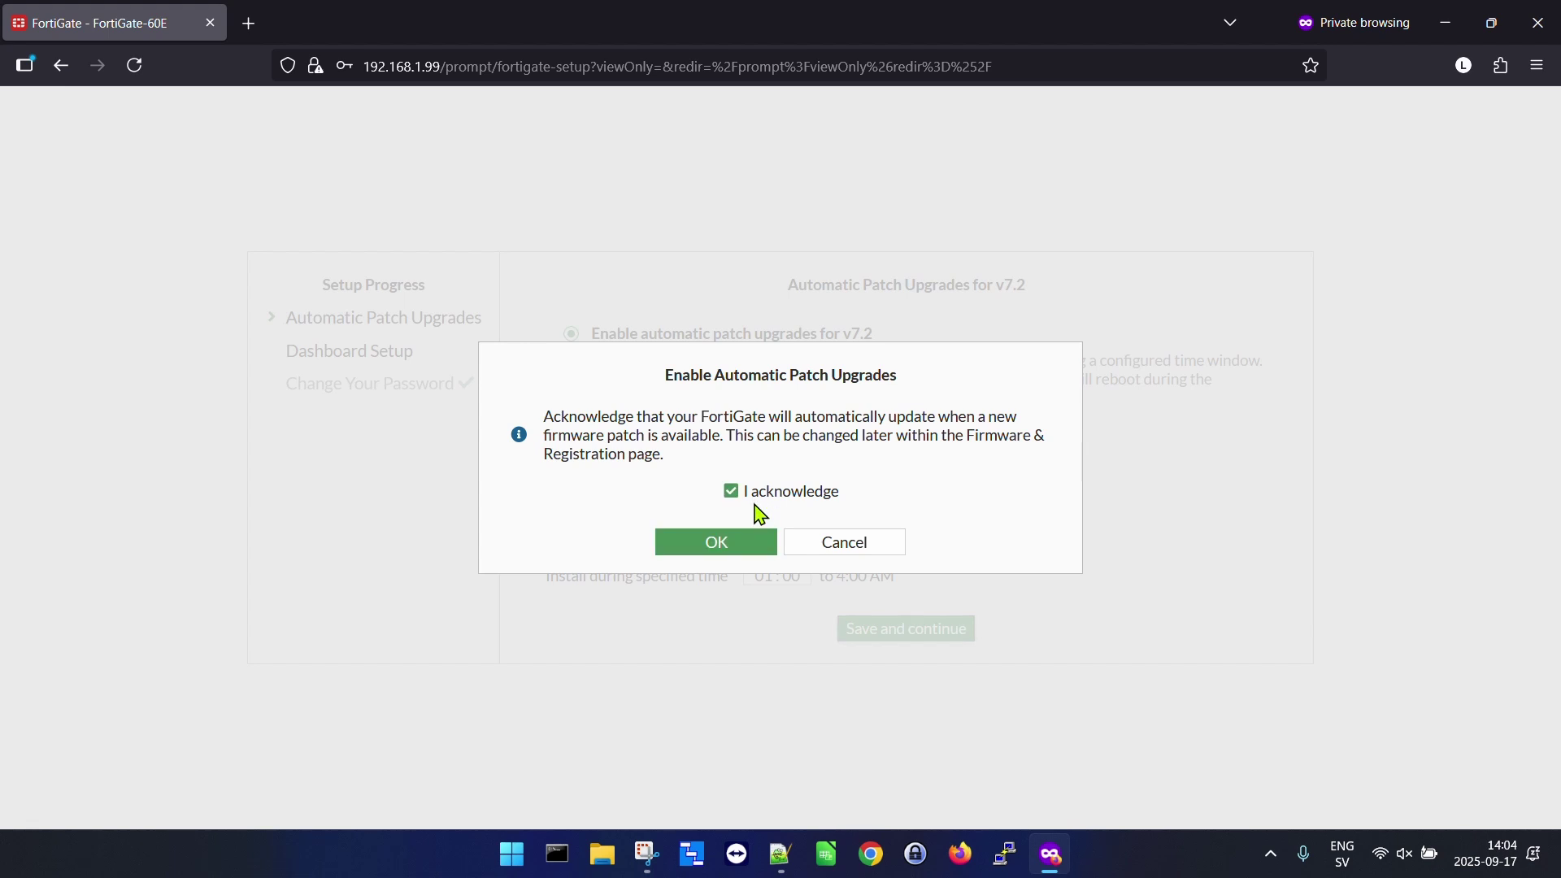
{"action": "left_click", "coordinate": [734, 545]}
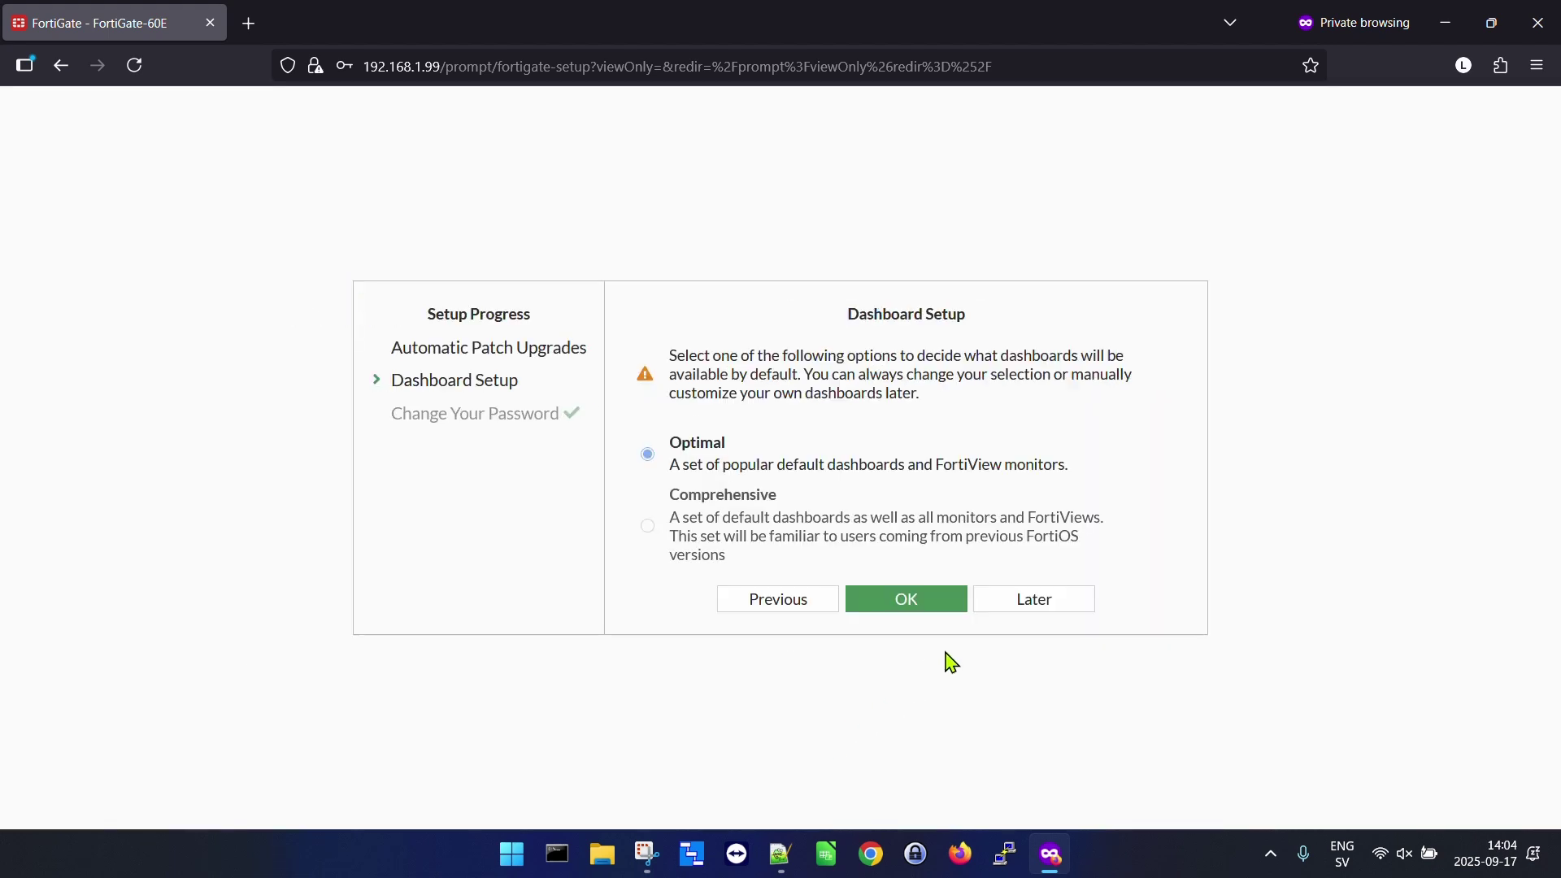
{"action": "left_click", "coordinate": [1044, 618]}
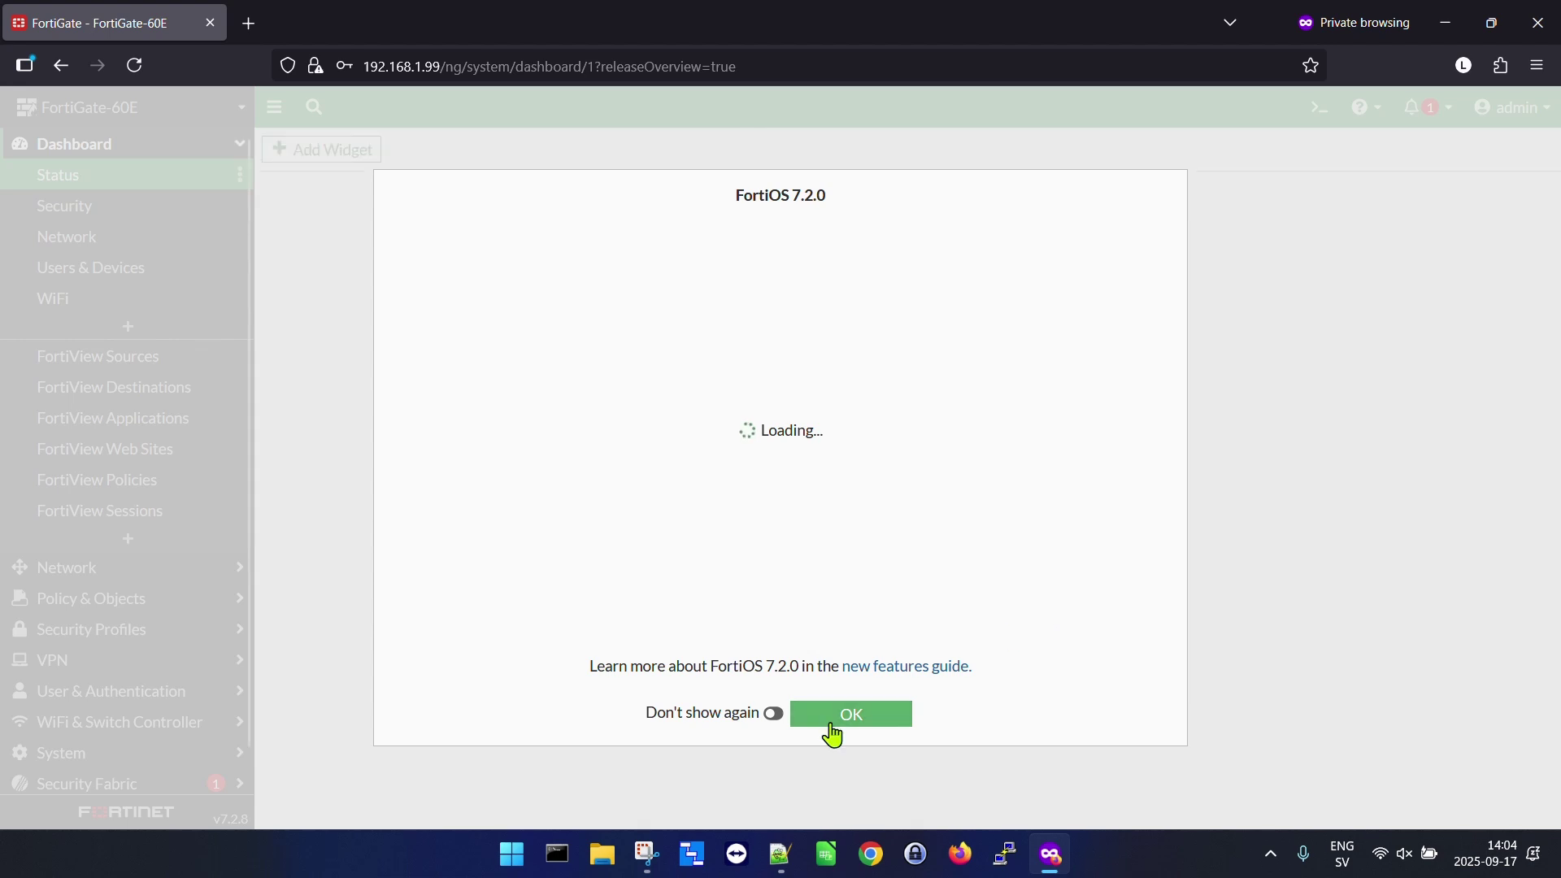
{"action": "left_click", "coordinate": [832, 725]}
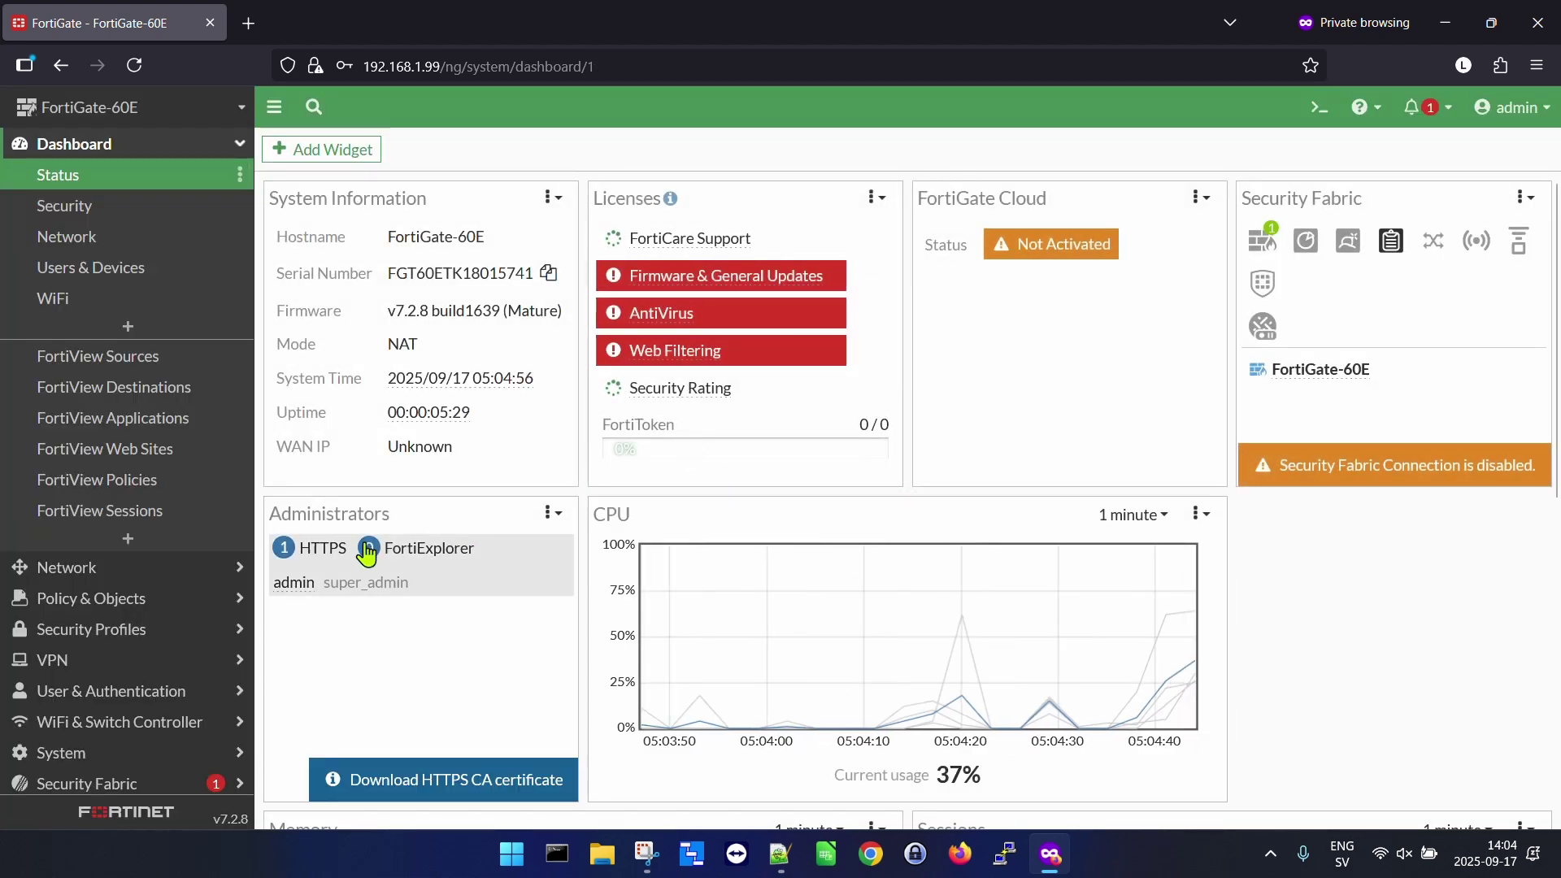
Open Network > Interfaces and scroll through the interface table.
{"action": "left_click", "coordinate": [69, 569]}
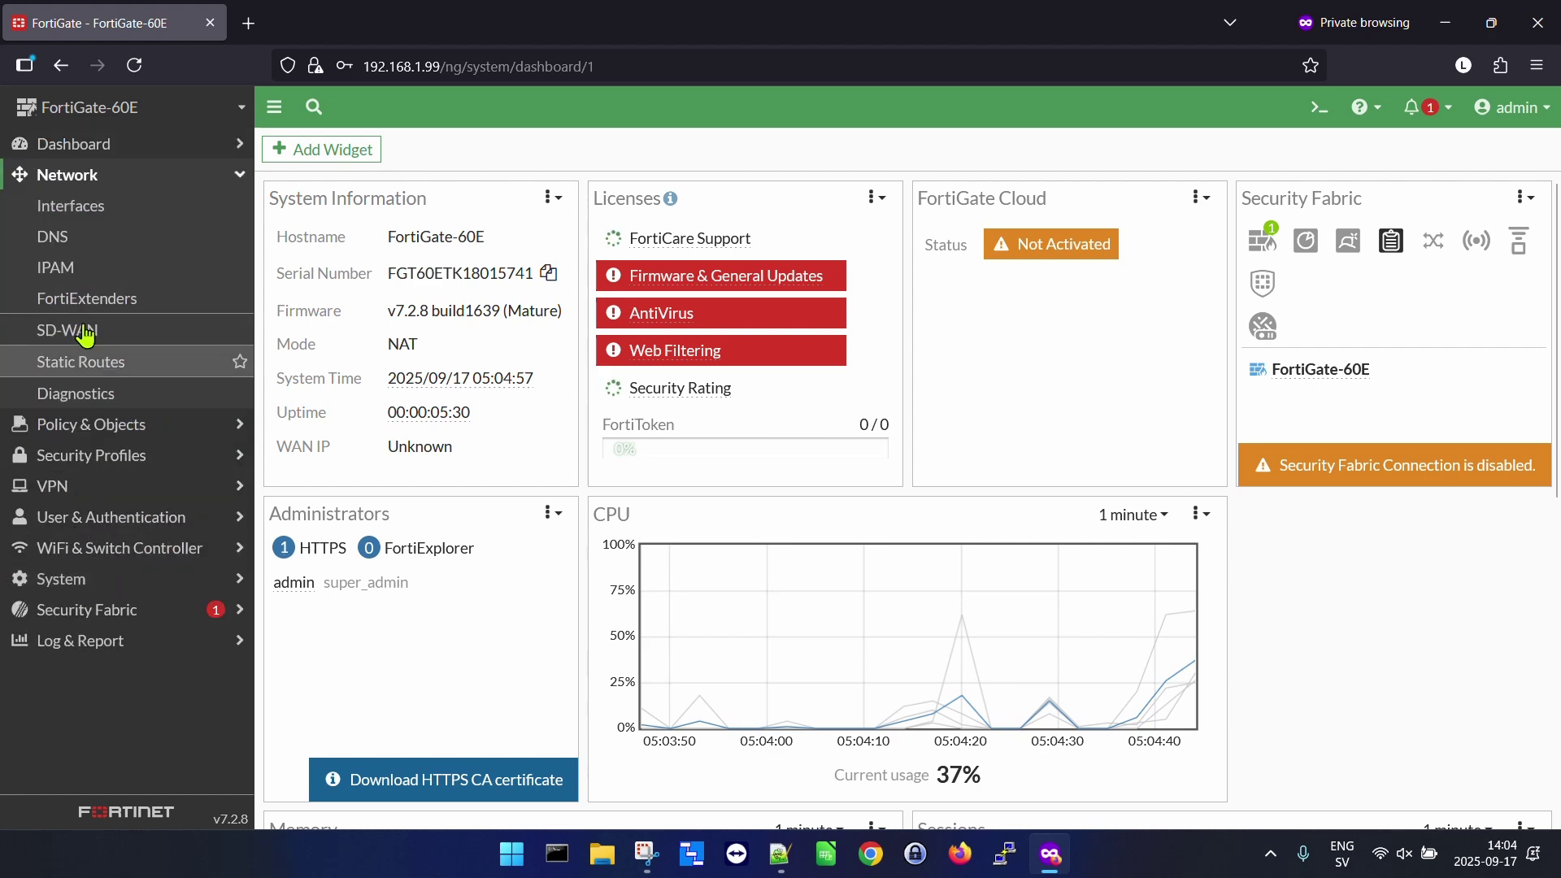
{"action": "left_click", "coordinate": [81, 213]}
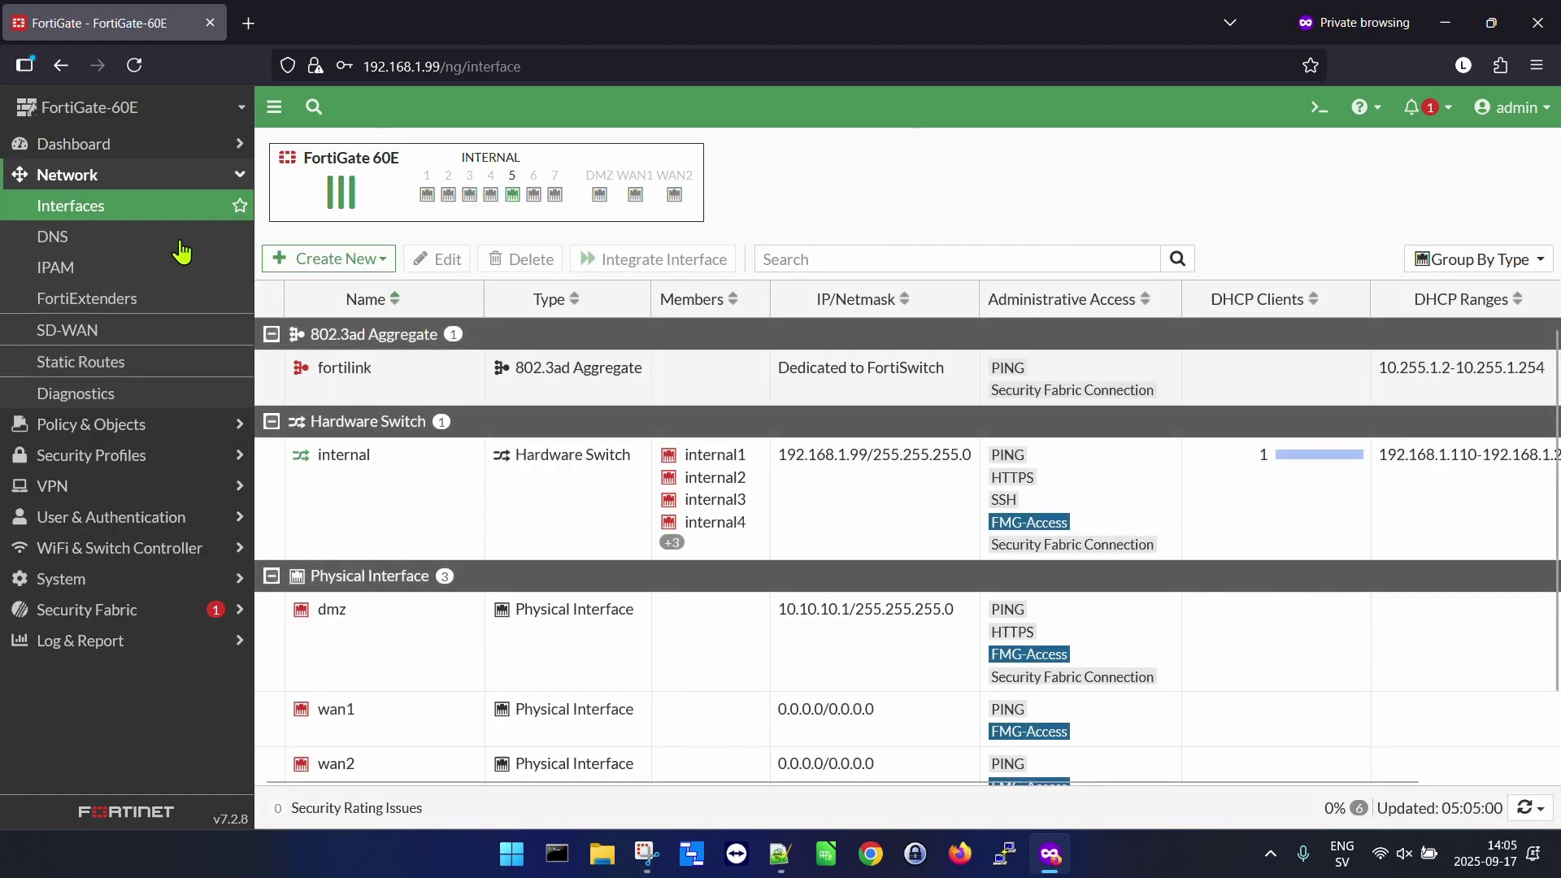
{"action": "scroll", "coordinate": [697, 429], "scroll_direction": "down", "scroll_amount": 2}
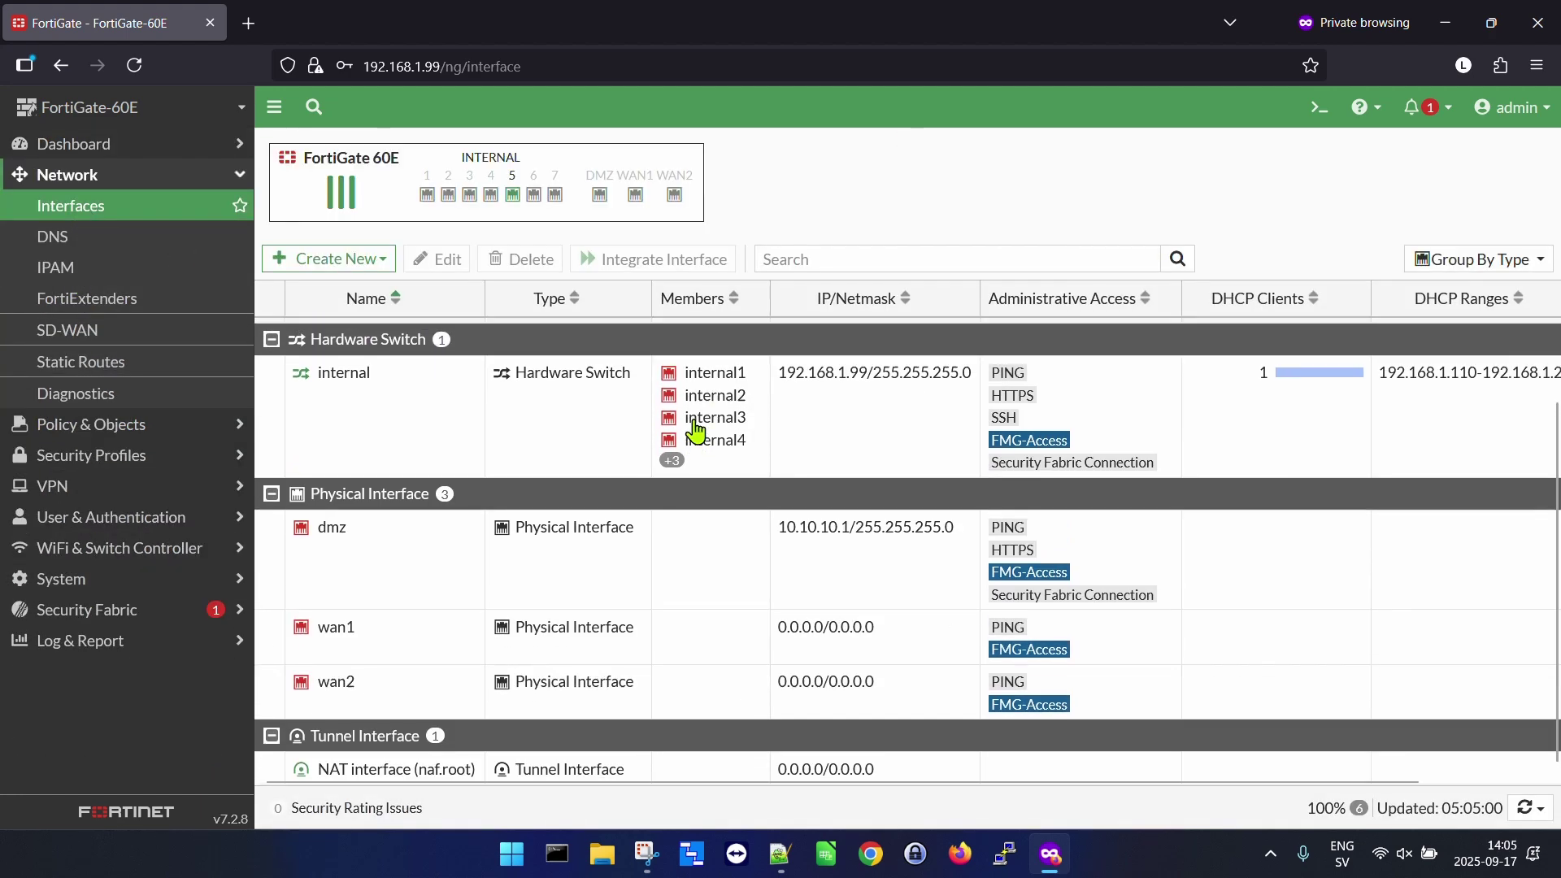
{"action": "scroll", "coordinate": [697, 431], "scroll_direction": "up", "scroll_amount": 2}
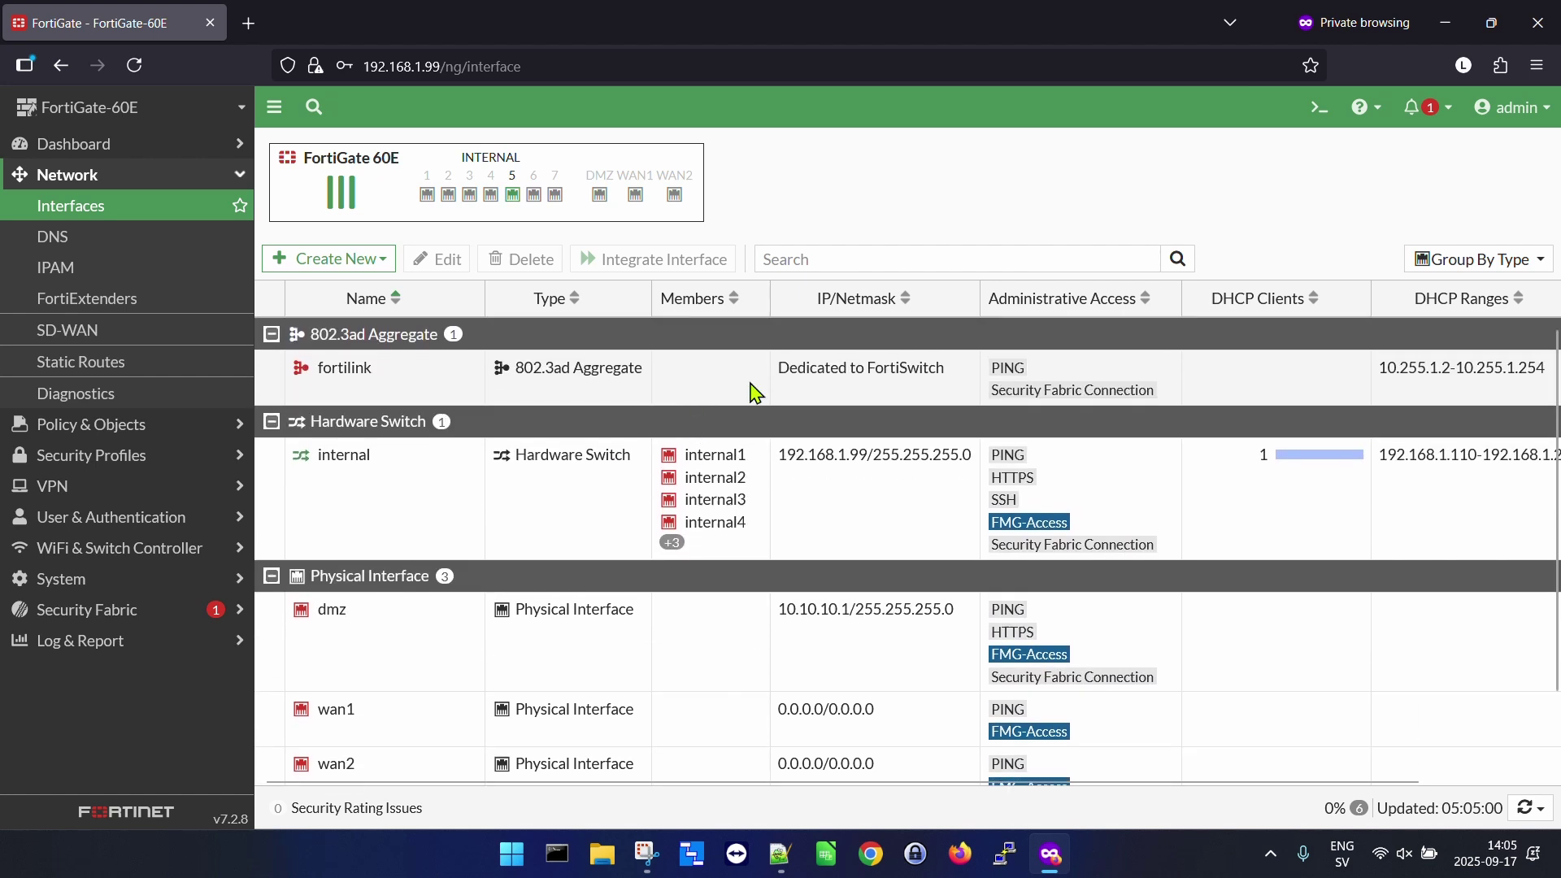
Restore the configuration from FortiGate-60E_7-2_1639_202509171350.conf in Downloads.
{"action": "left_click", "coordinate": [1517, 114]}
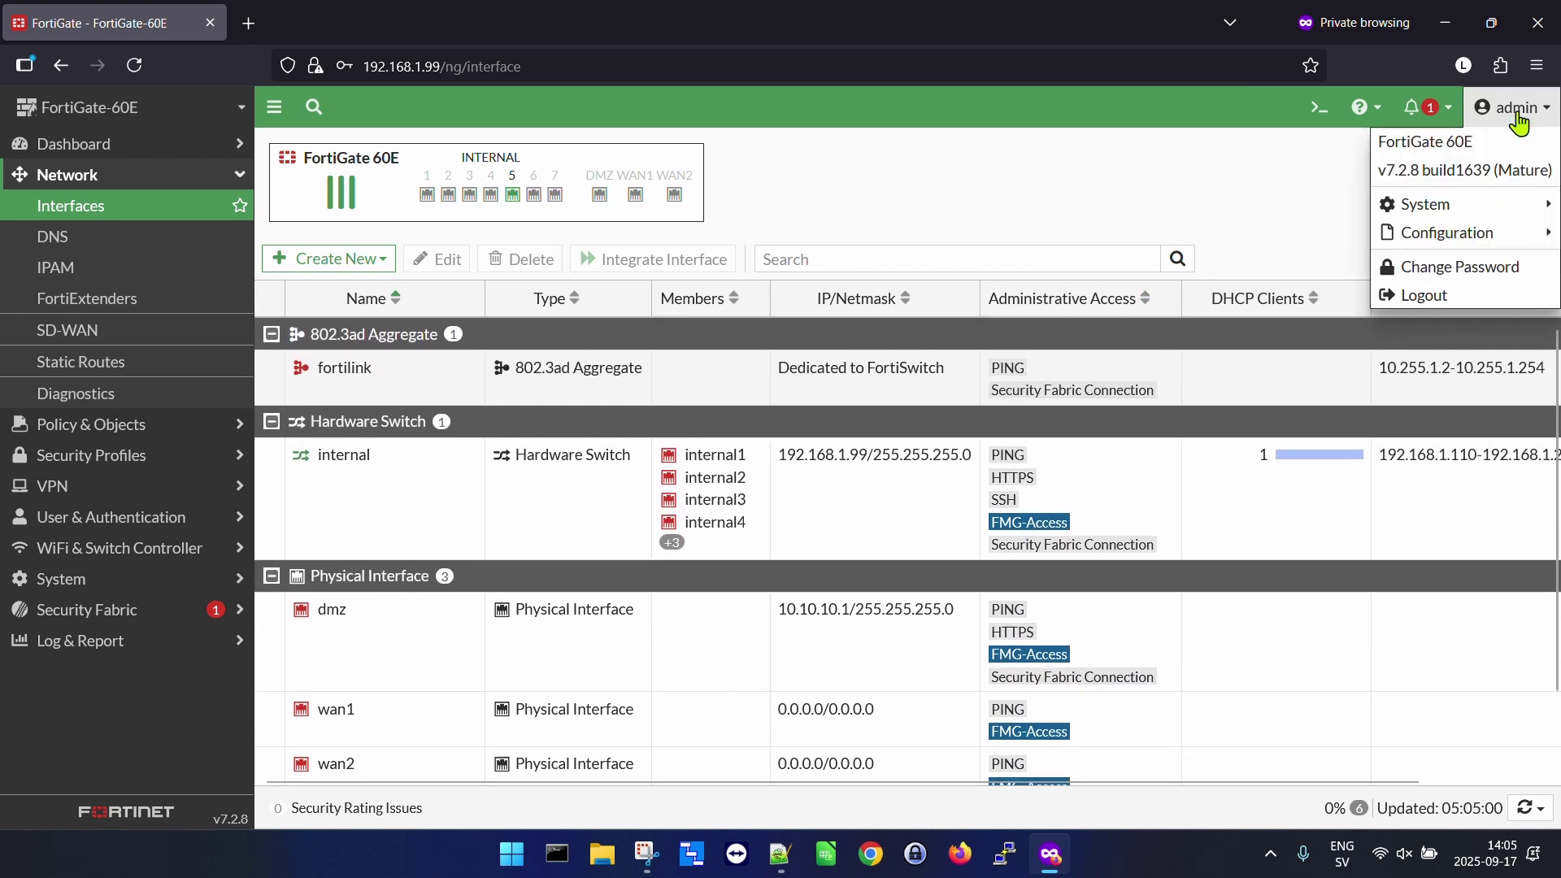
{"action": "mouse_move", "coordinate": [1488, 236]}
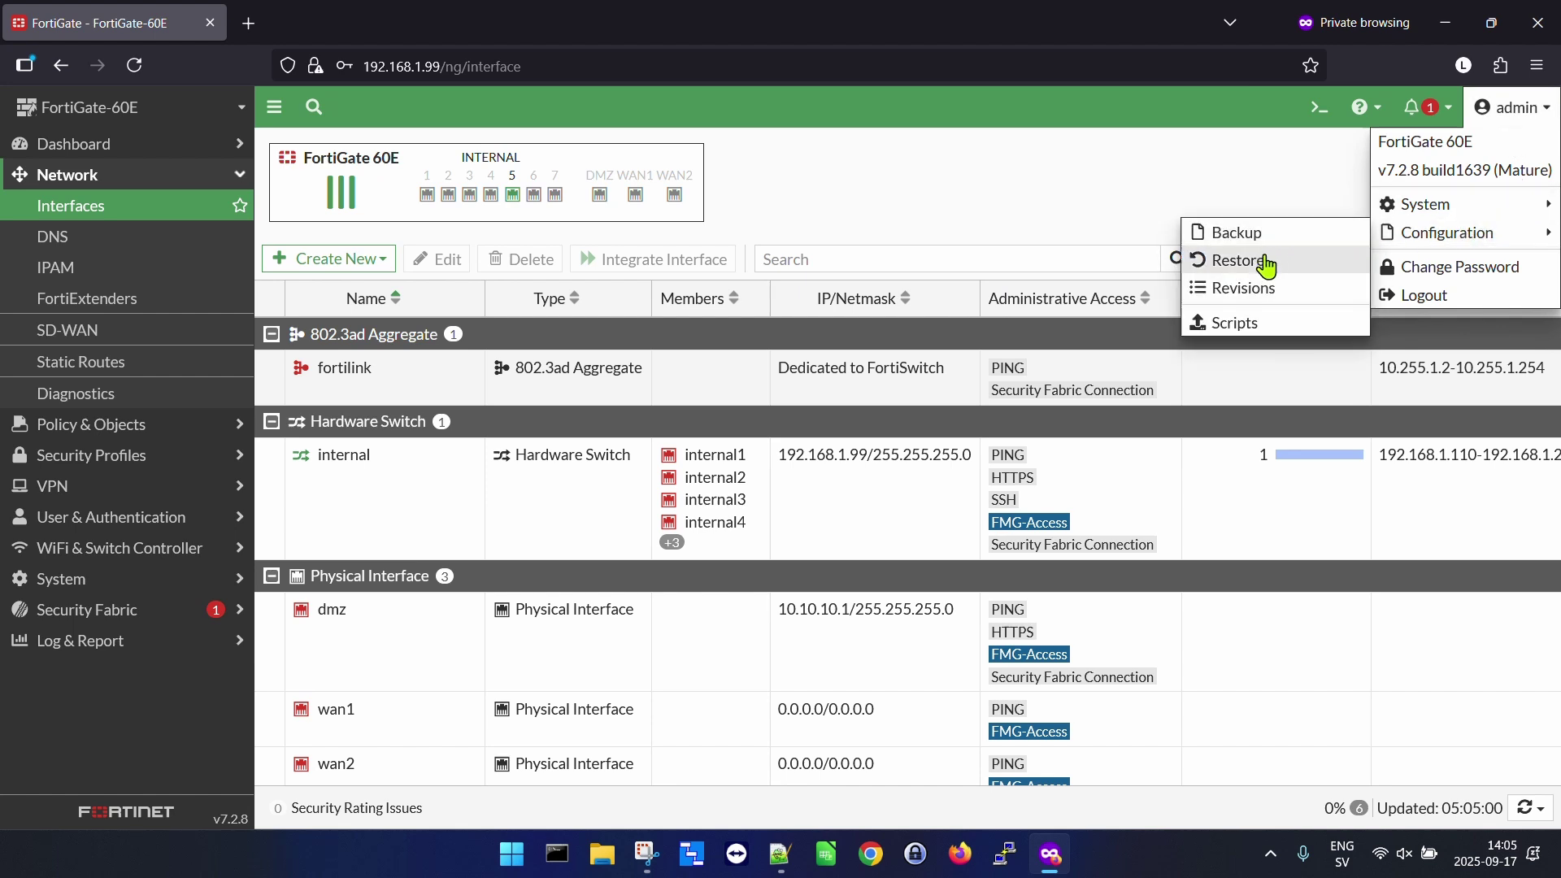
{"action": "left_click", "coordinate": [1265, 261]}
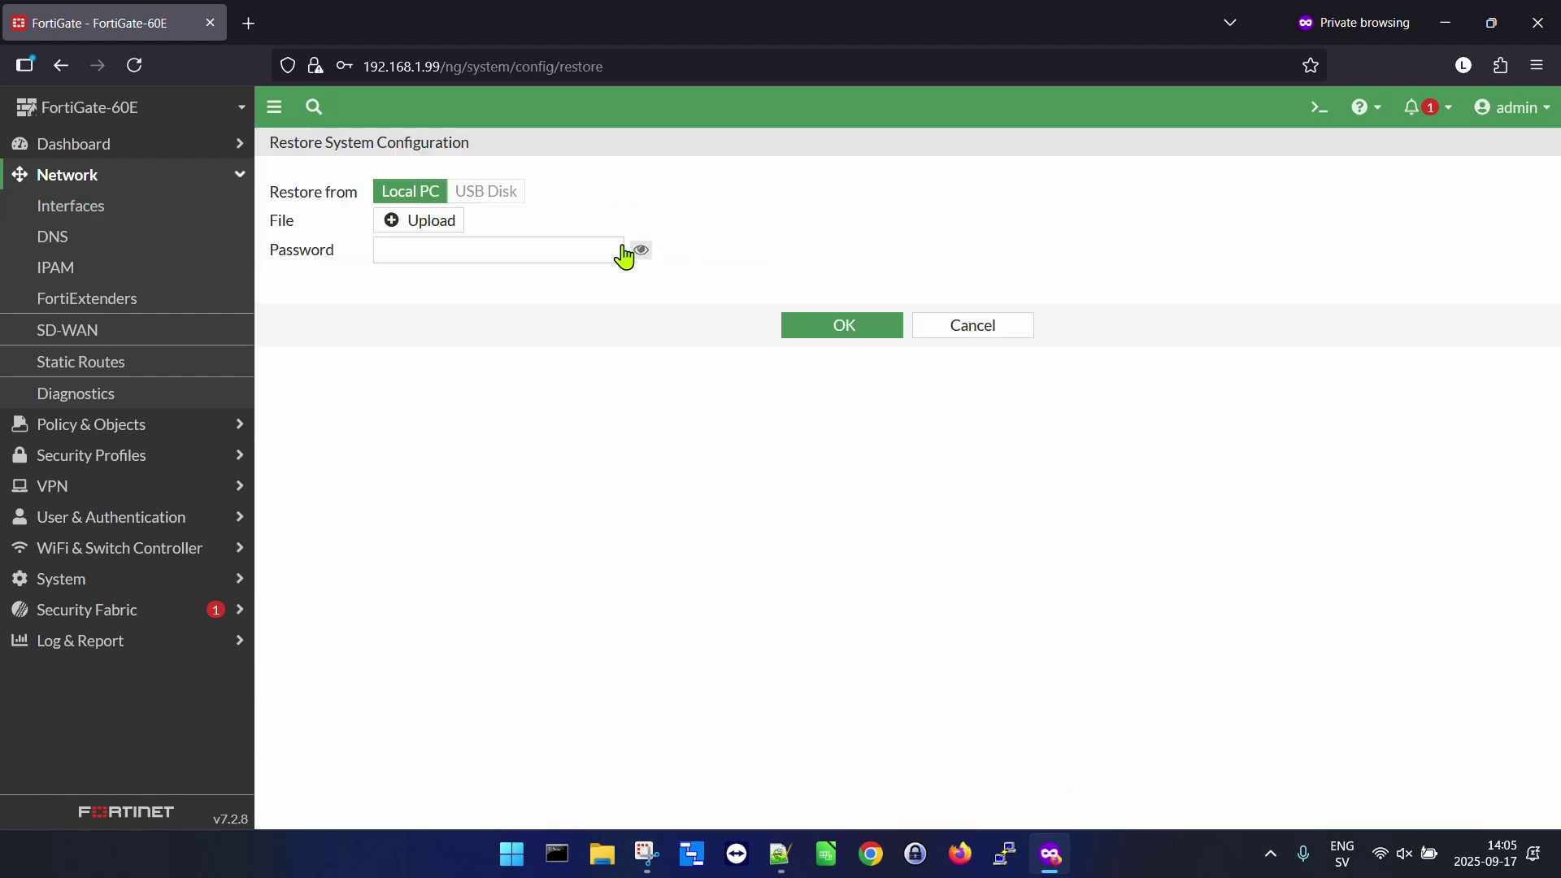
{"action": "left_click", "coordinate": [426, 226]}
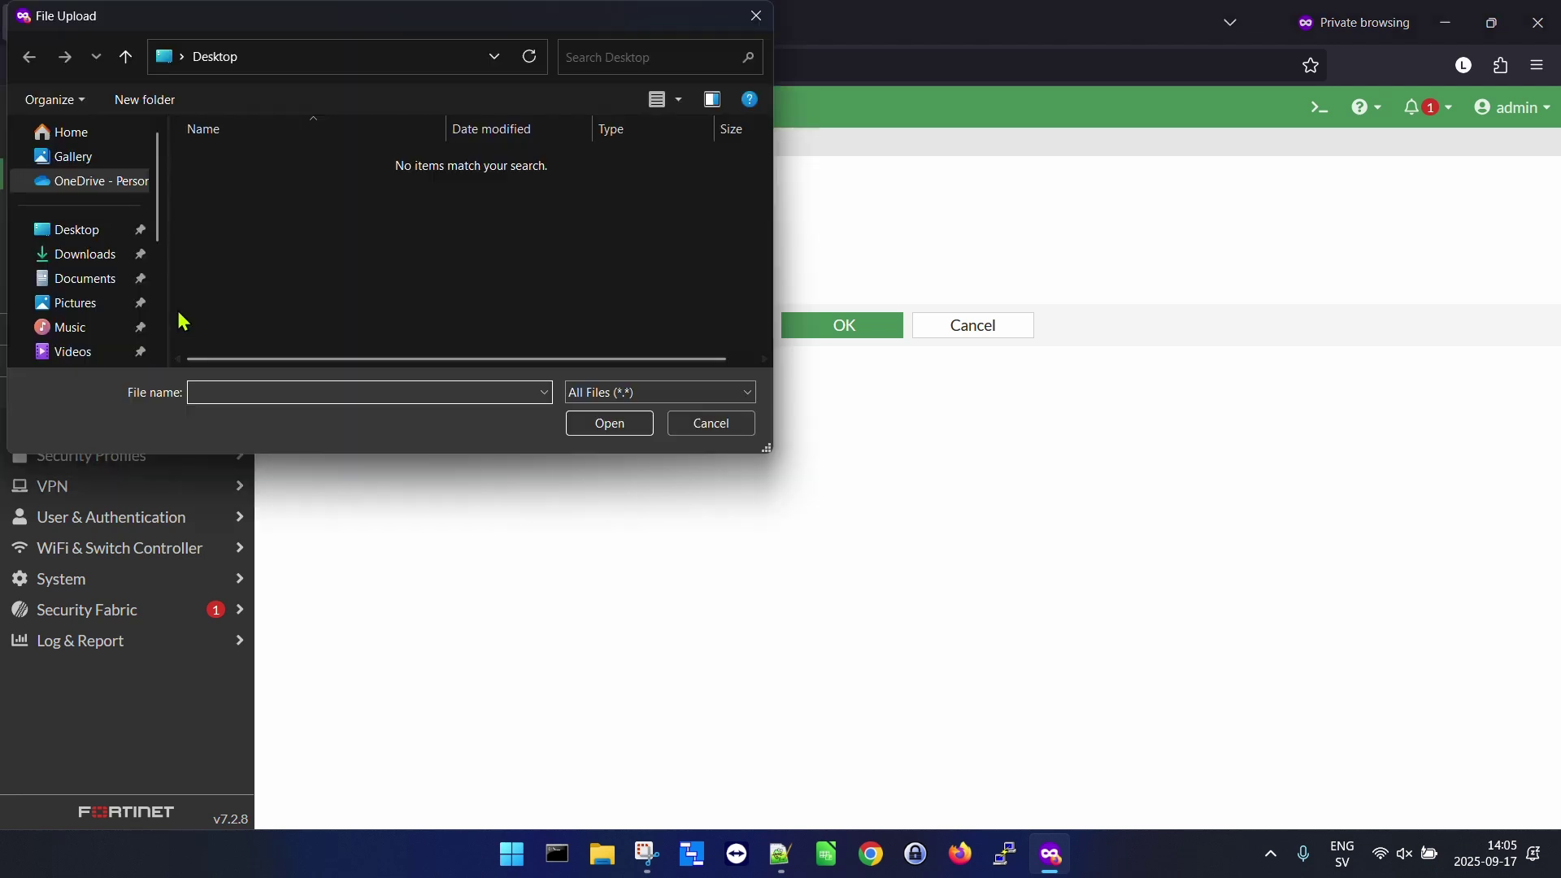
{"action": "left_click", "coordinate": [83, 262]}
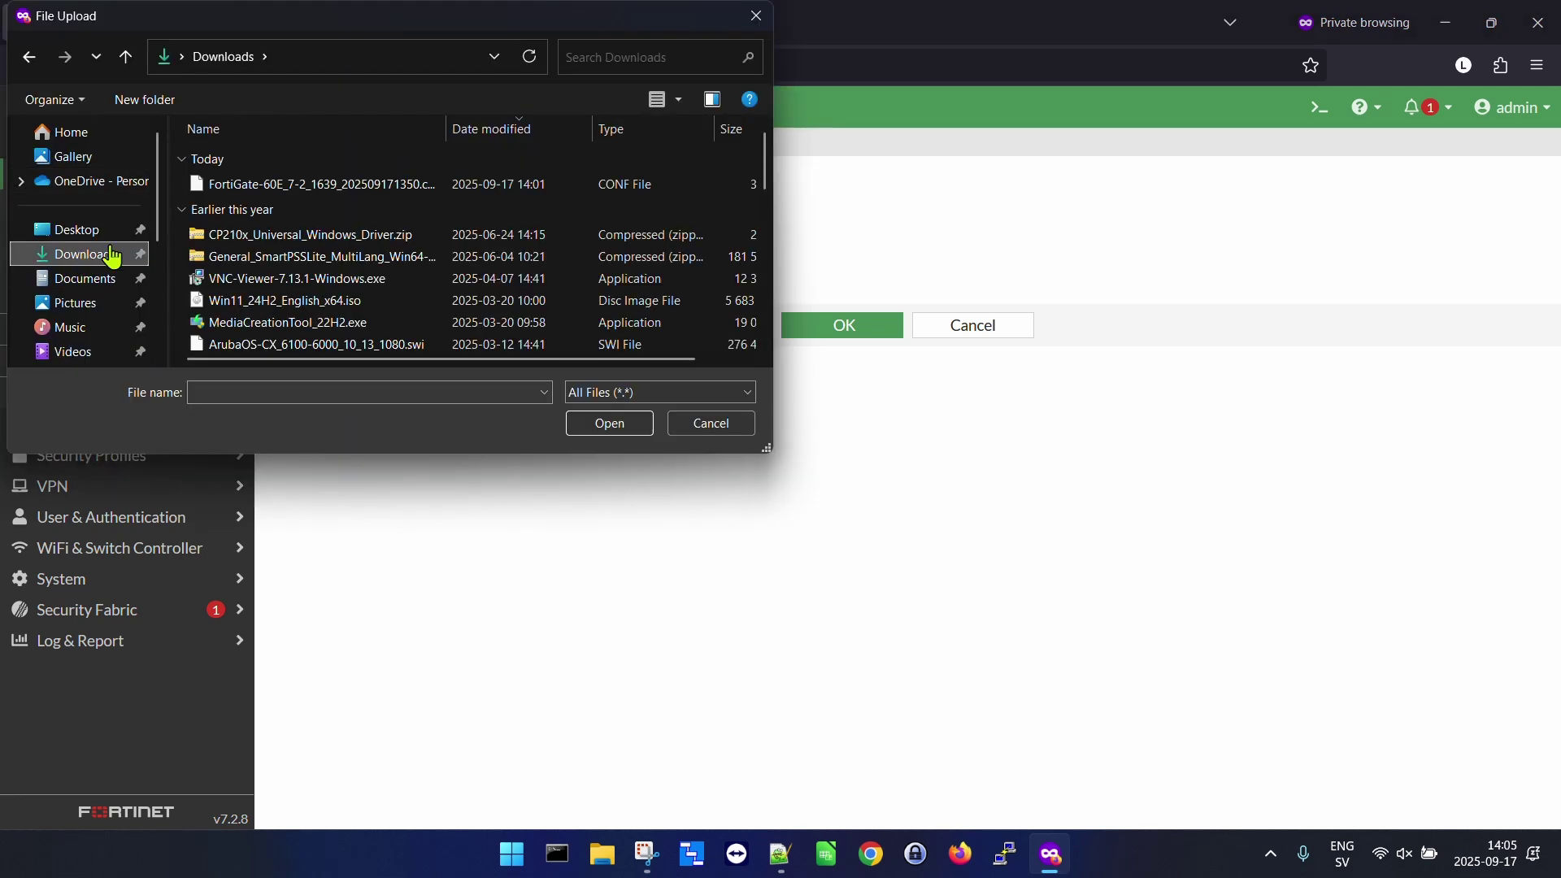
{"action": "double_click", "coordinate": [314, 190]}
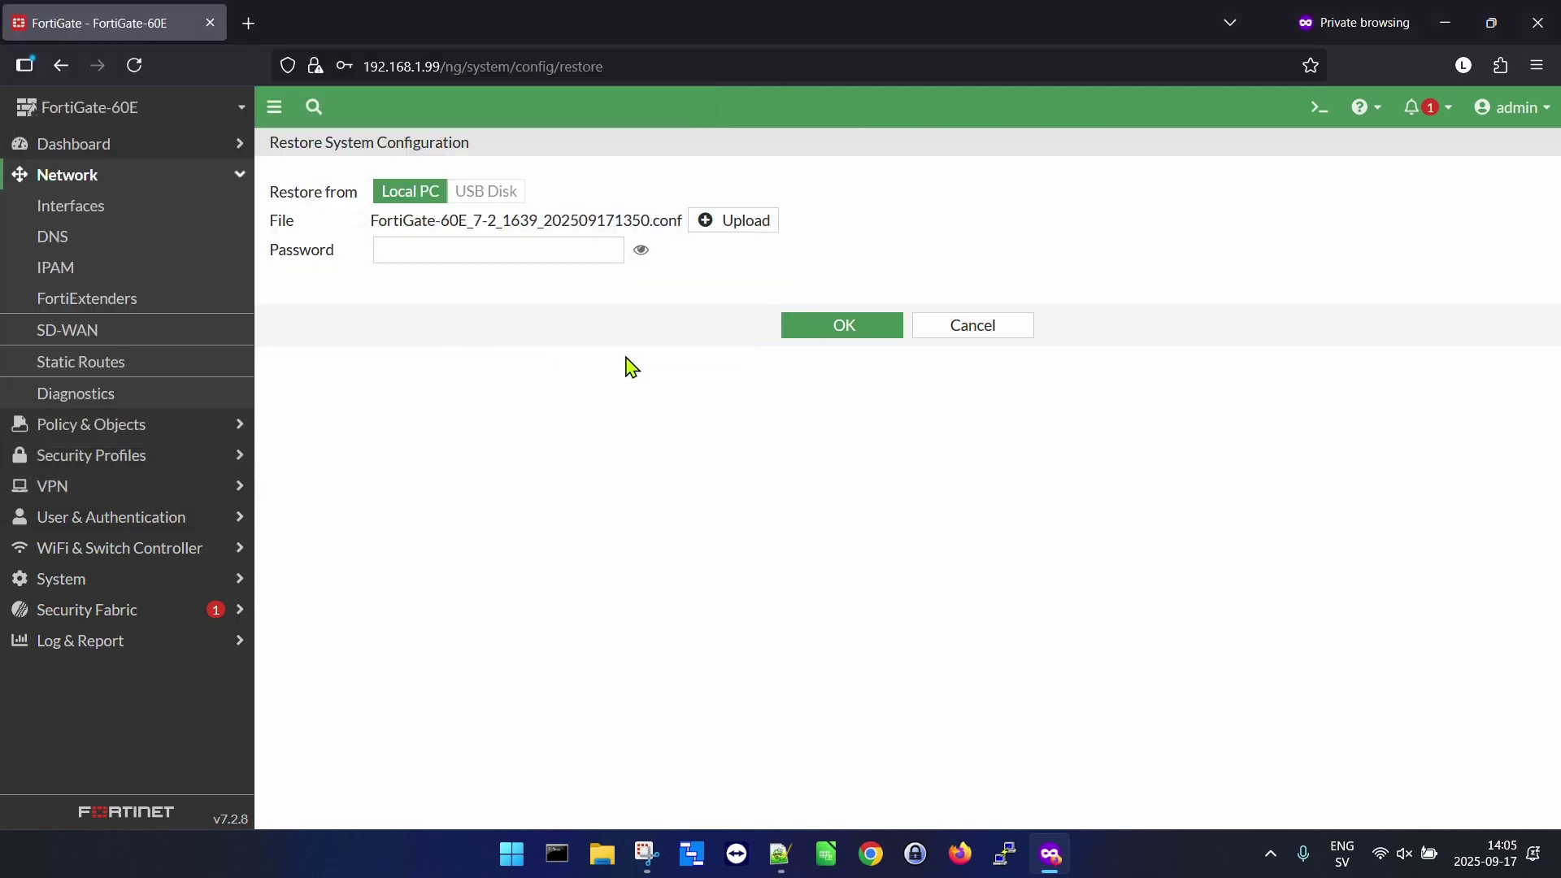
{"action": "left_click", "coordinate": [846, 327]}
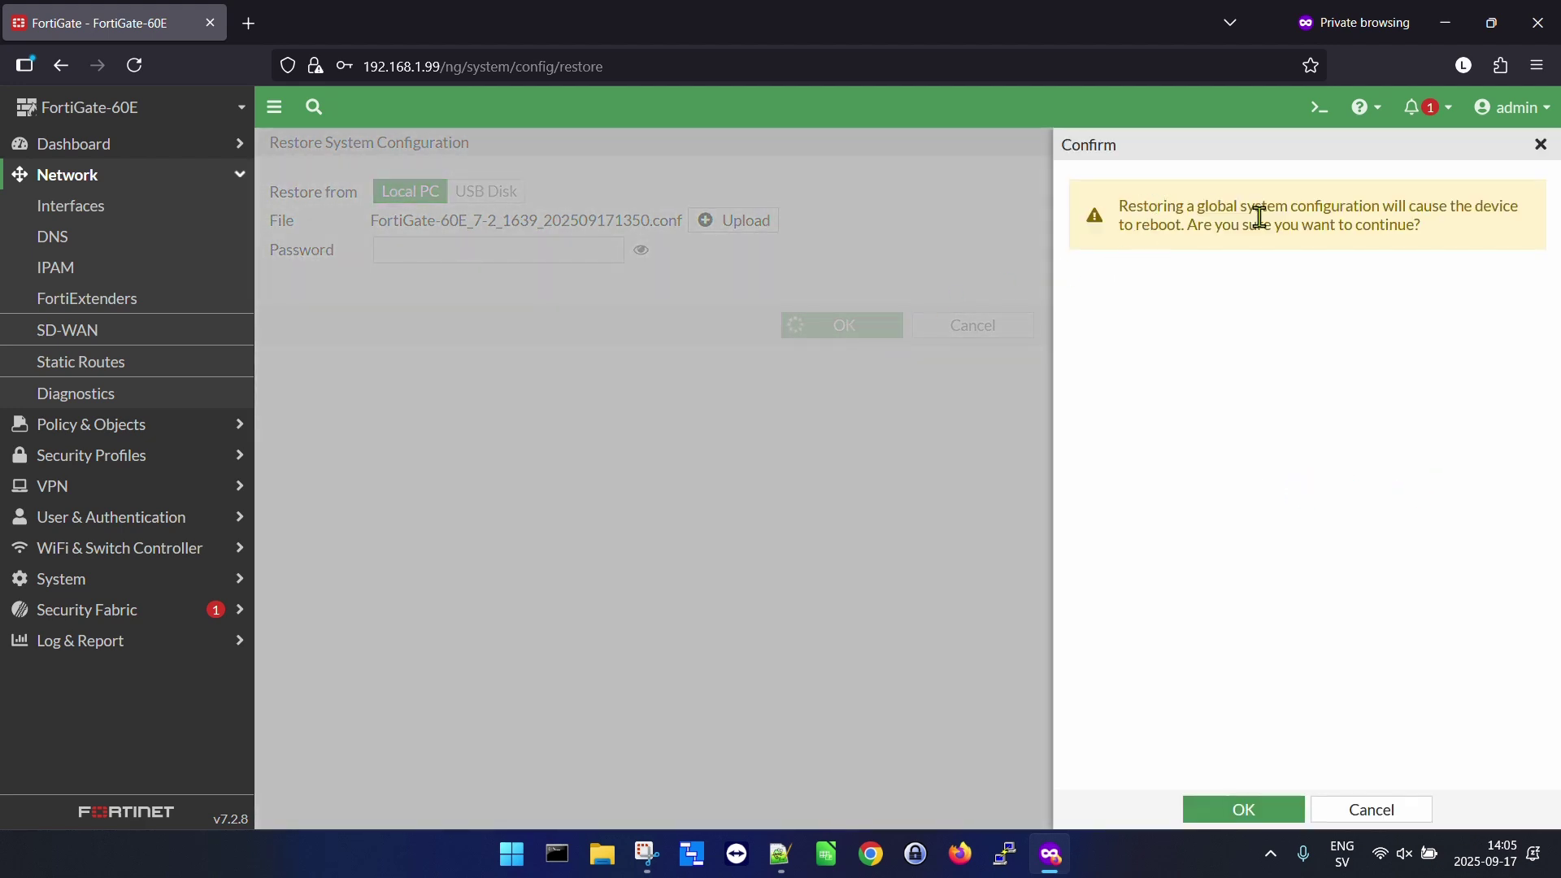
Accept the reboot warning so the FortiGate restores the configuration and restarts.
{"action": "double_click", "coordinate": [1162, 225]}
{"action": "left_click", "coordinate": [1241, 810]}
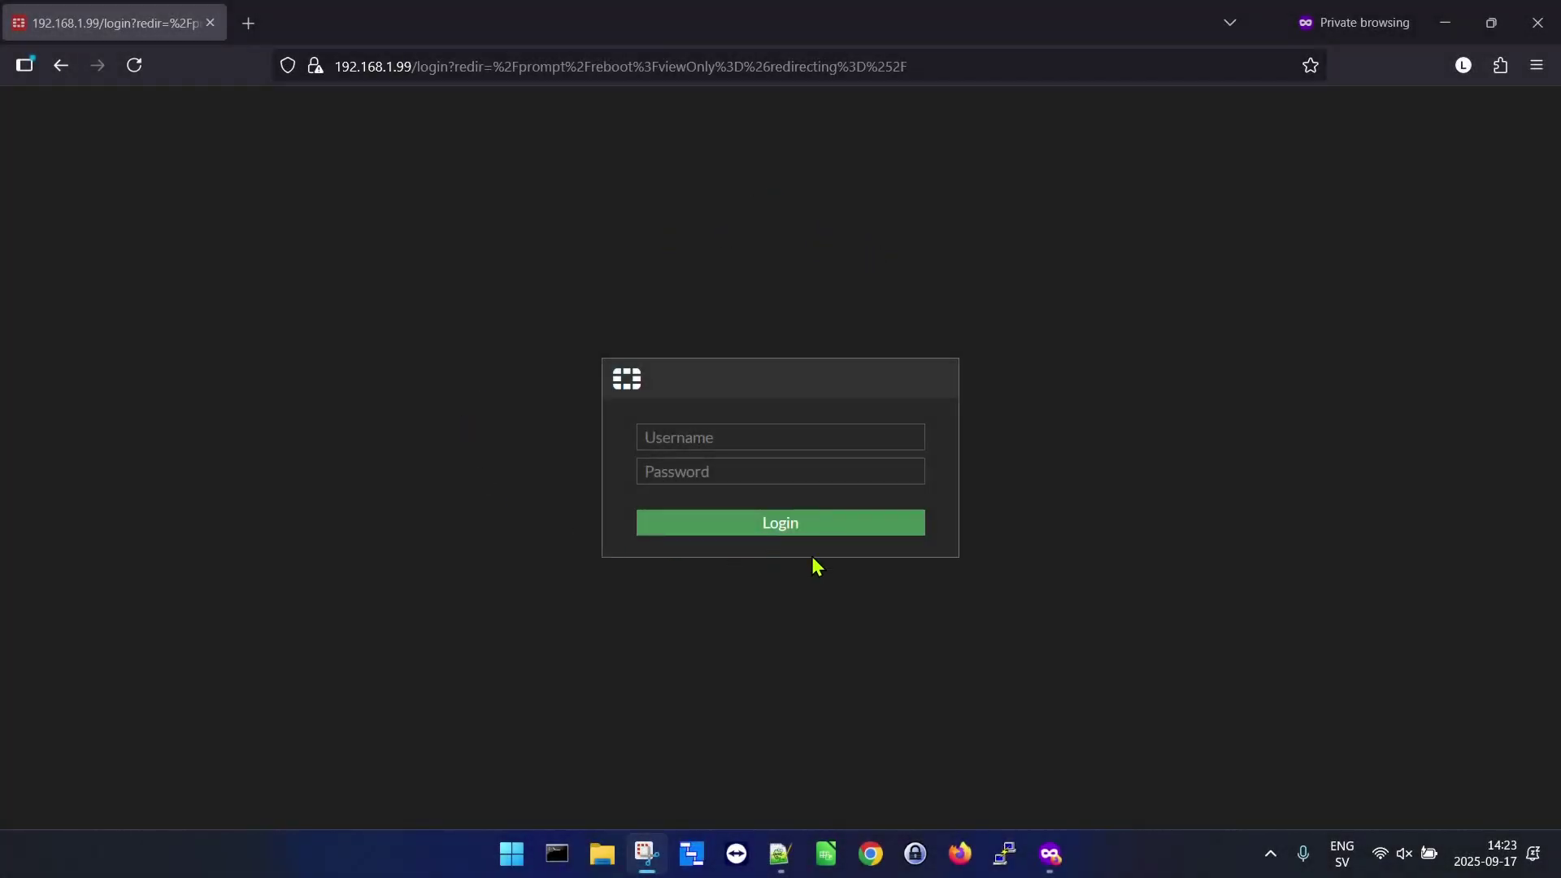
Sign in as admin with a blank password.
{"action": "left_click", "coordinate": [724, 445]}
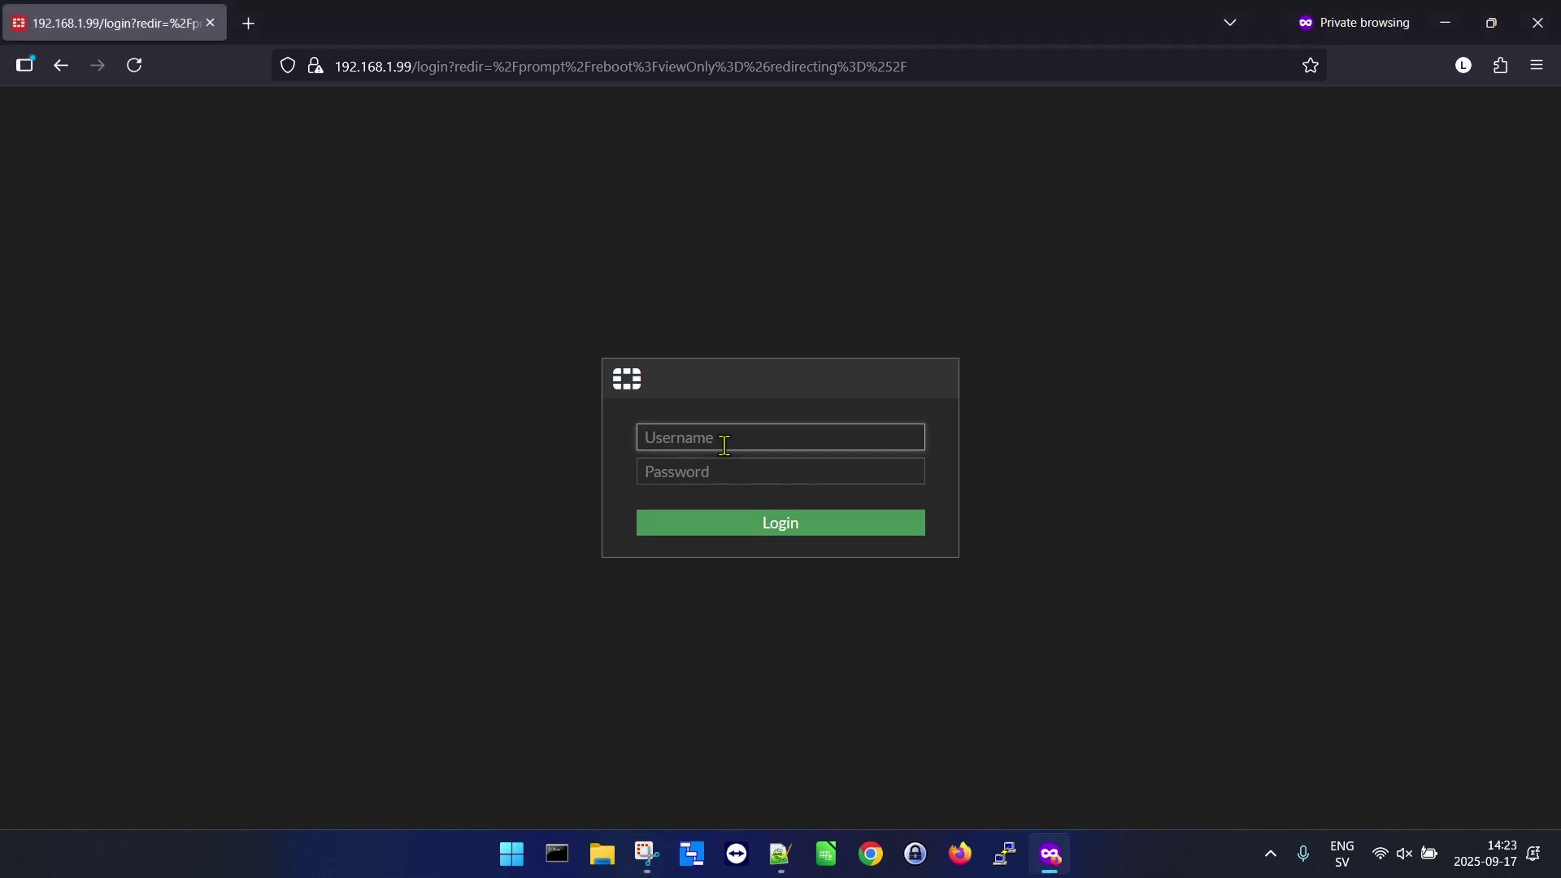
{"action": "type", "text": "admin"}
{"action": "key", "text": "Tab"}
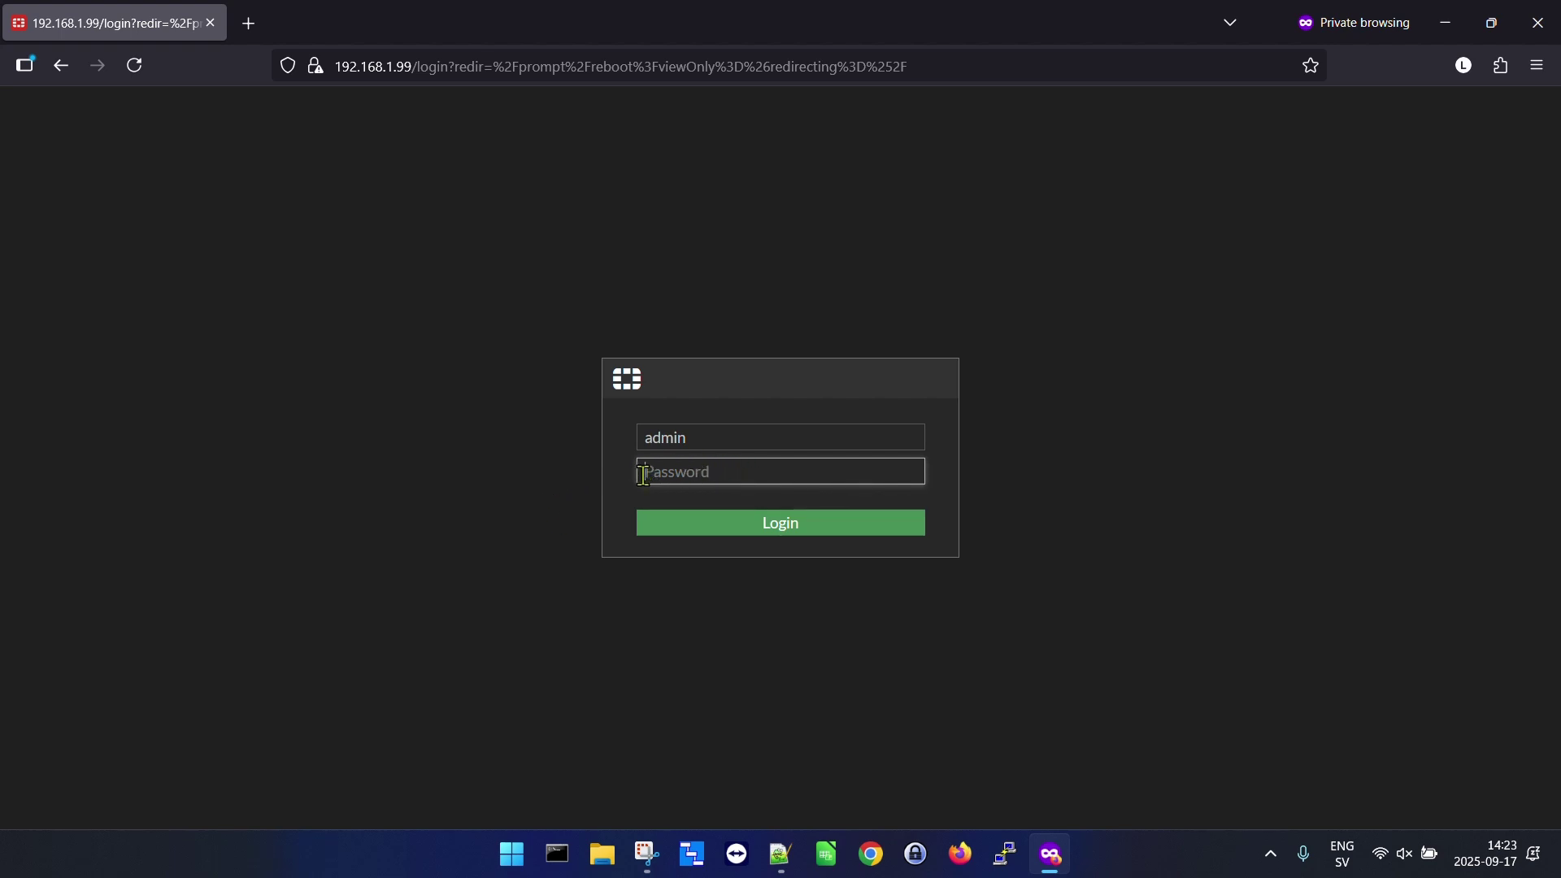
{"action": "left_click", "coordinate": [783, 524]}
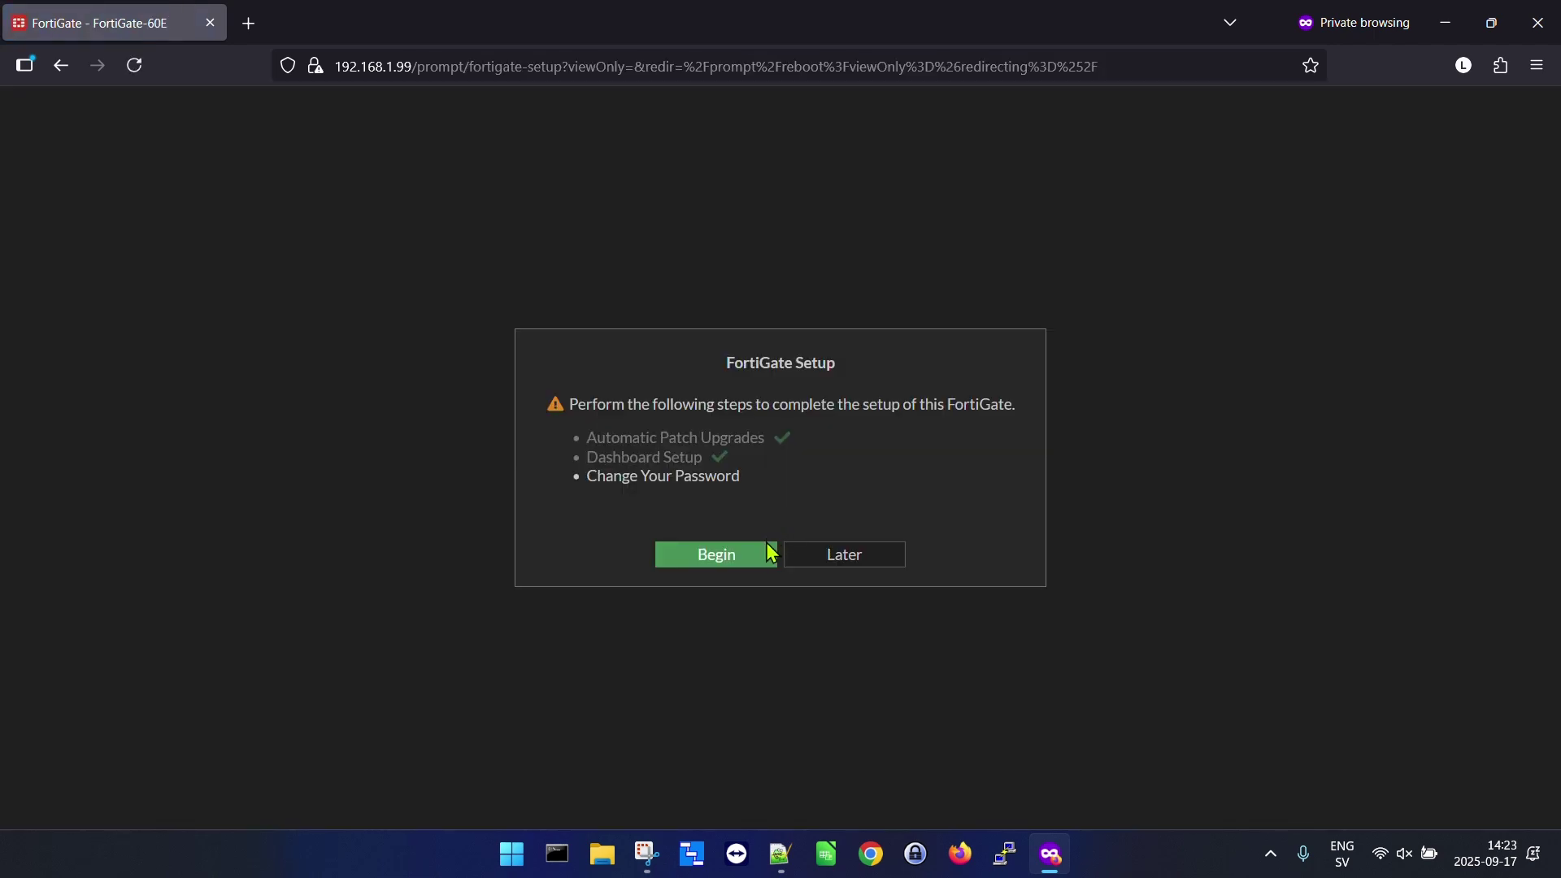
Start the password change, enter and confirm the new admin password, and submit it.
{"action": "left_click", "coordinate": [759, 559]}
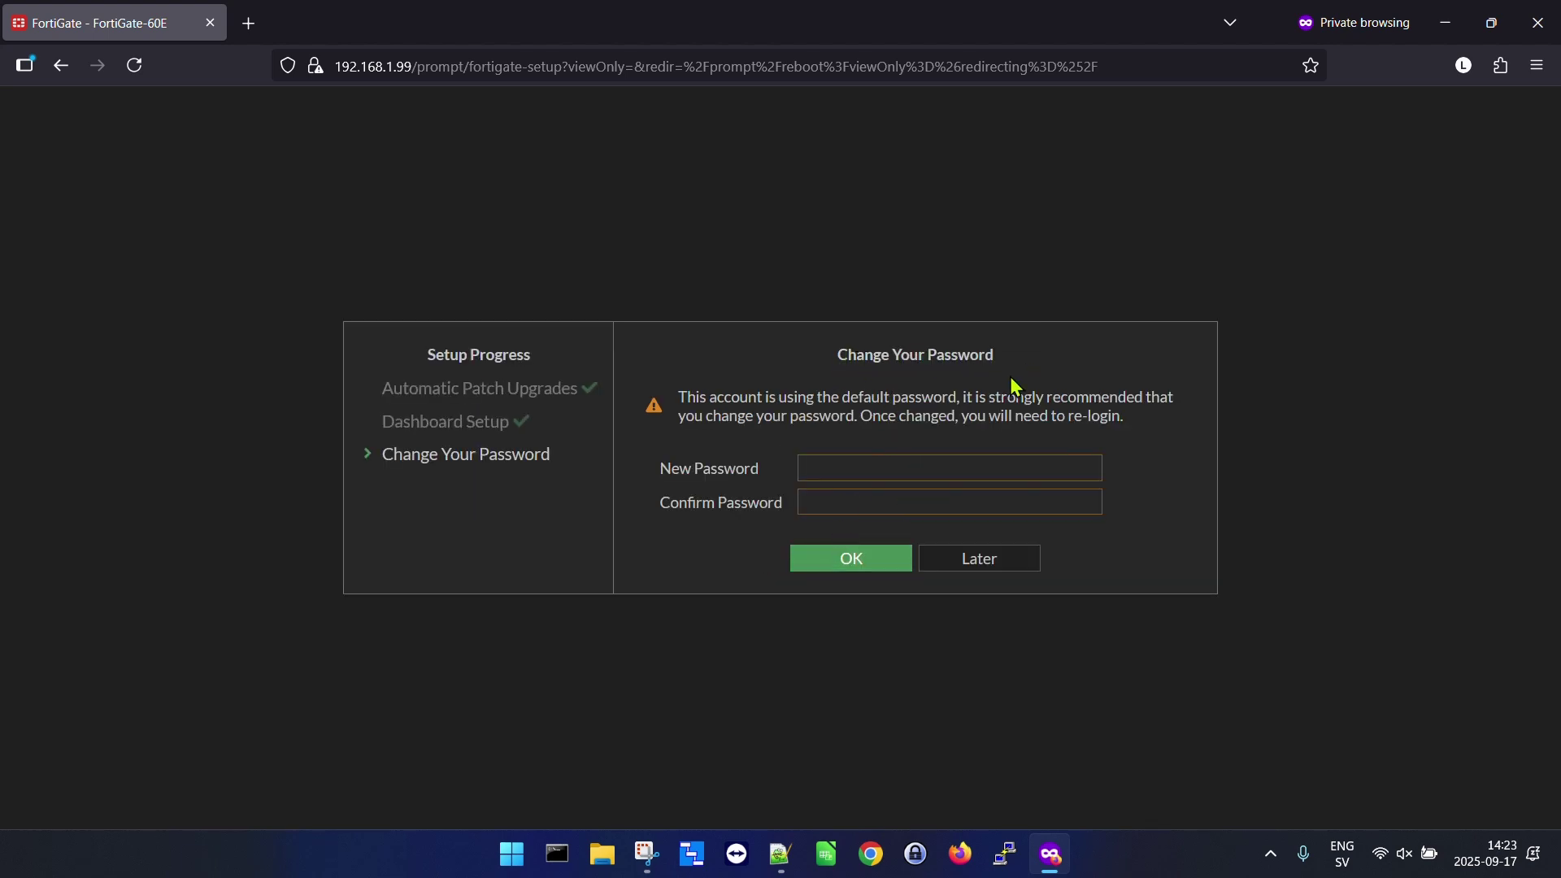
{"action": "left_click", "coordinate": [893, 464]}
{"action": "left_click", "coordinate": [893, 464]}
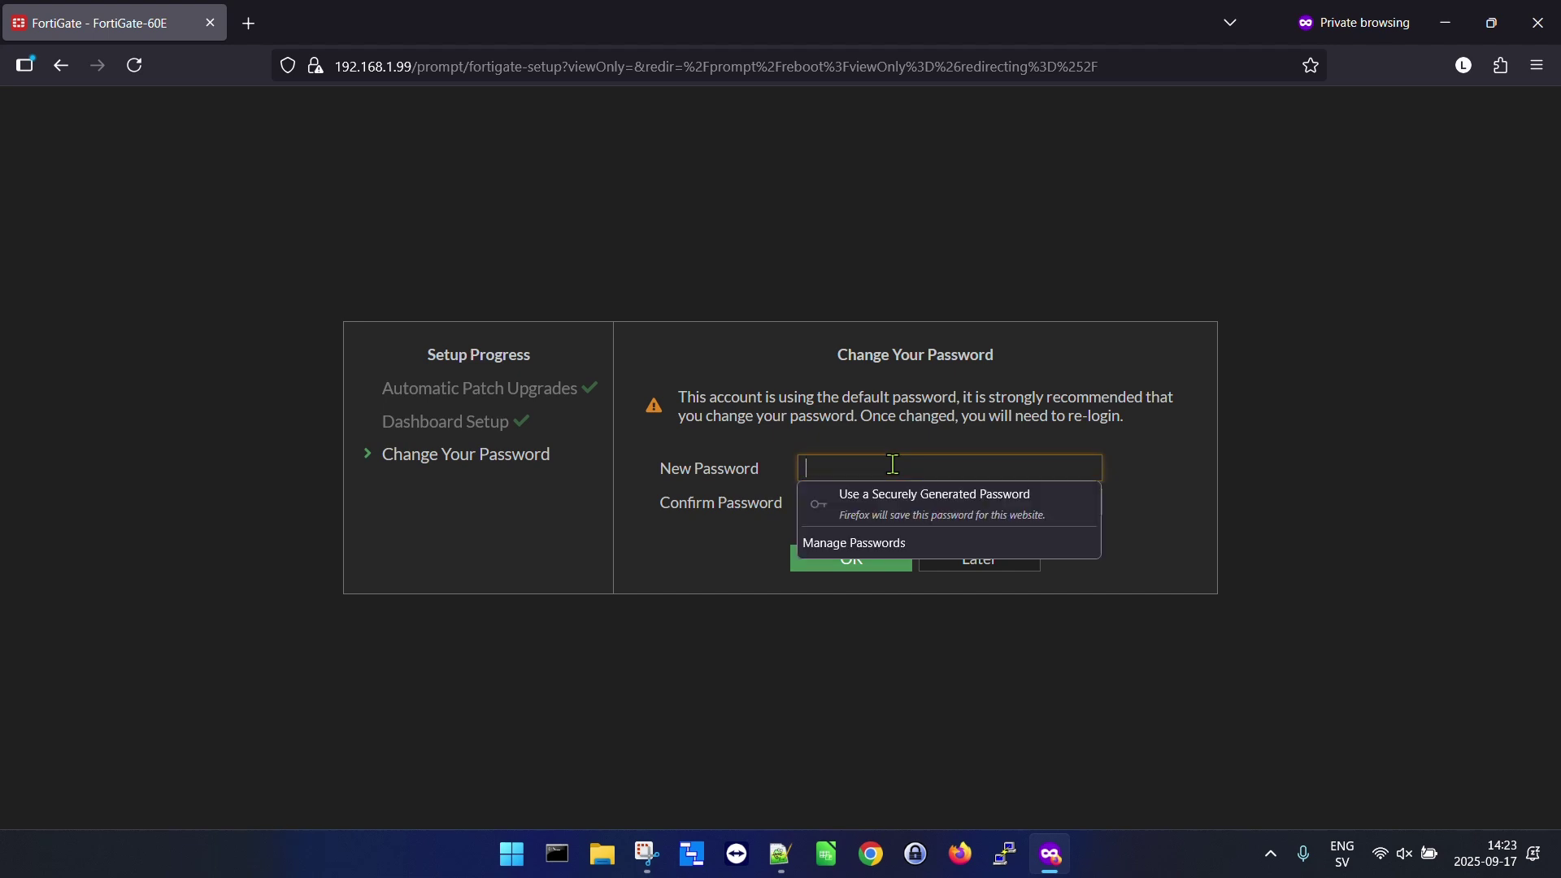
{"action": "type", "text": "••"}
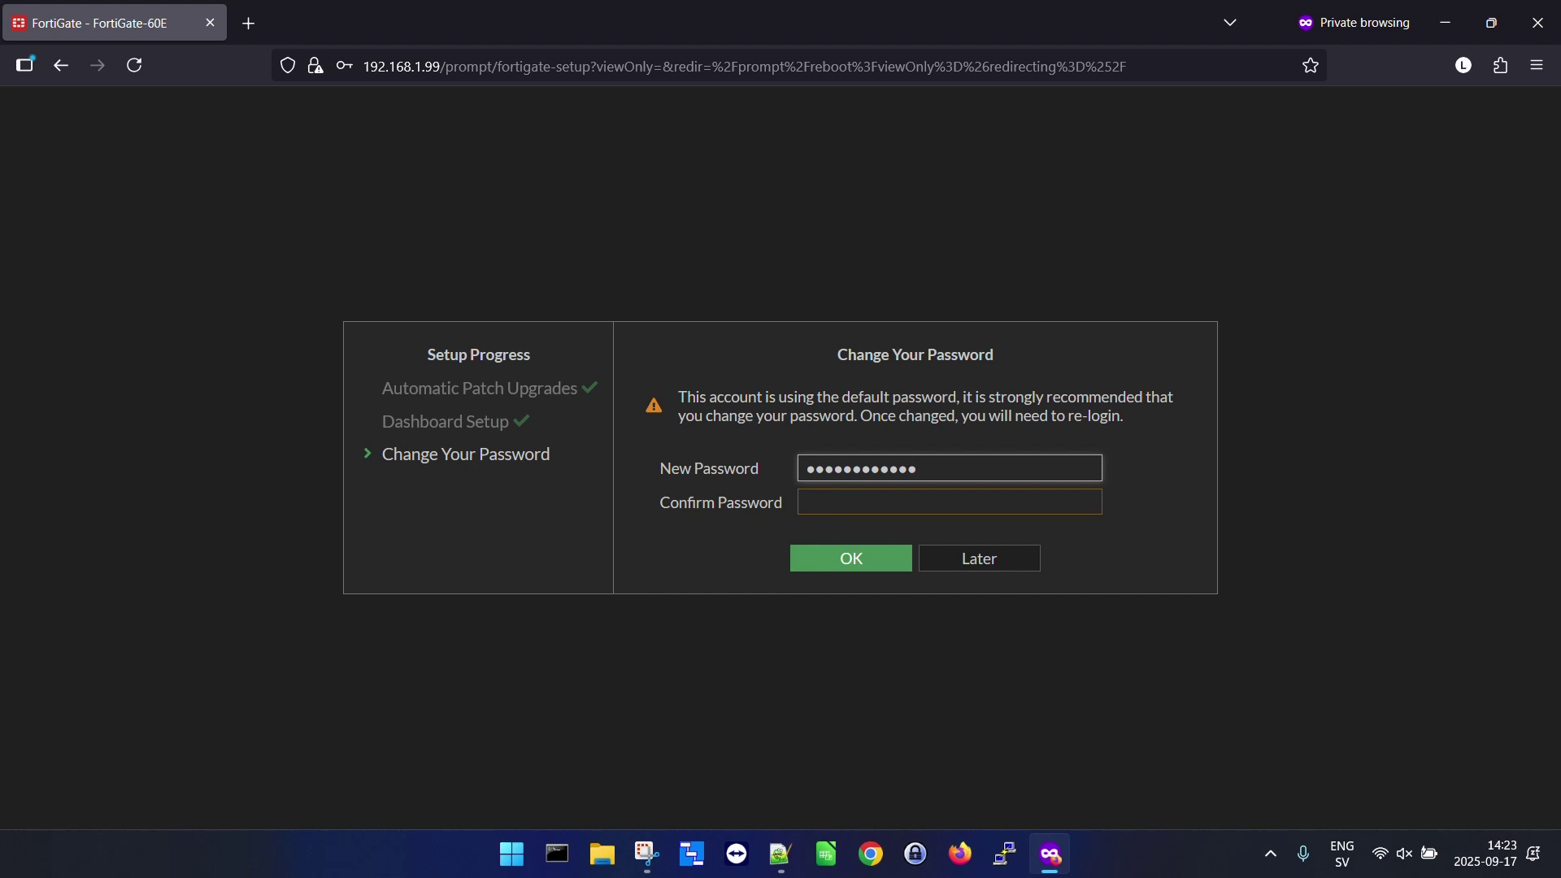
{"action": "key", "text": "Tab"}
{"action": "type", "text": "•••"}
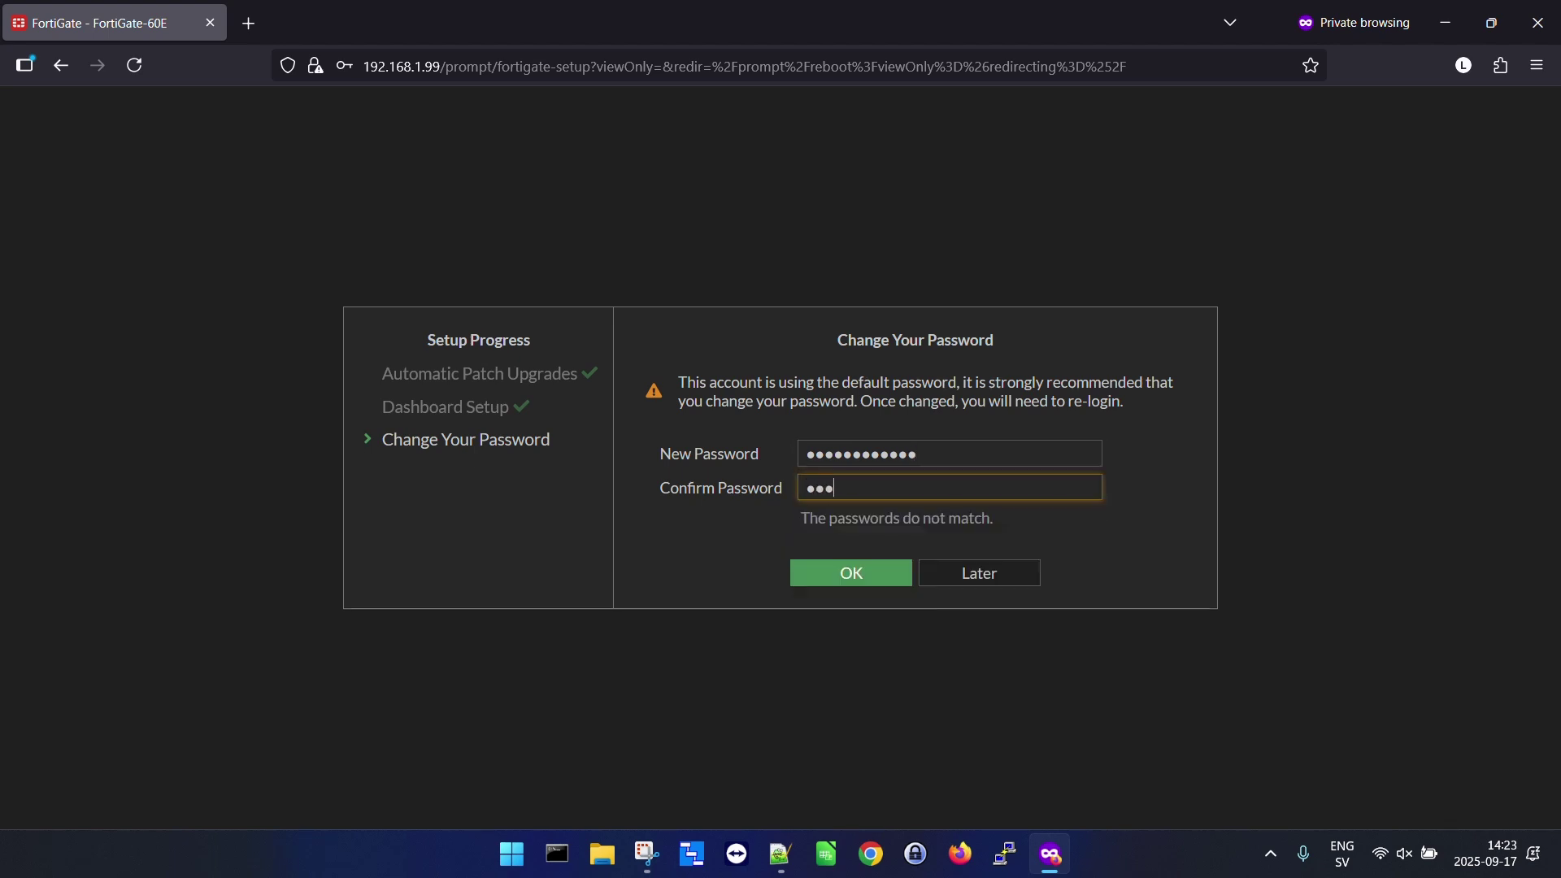
{"action": "type", "text": "•••••••••"}
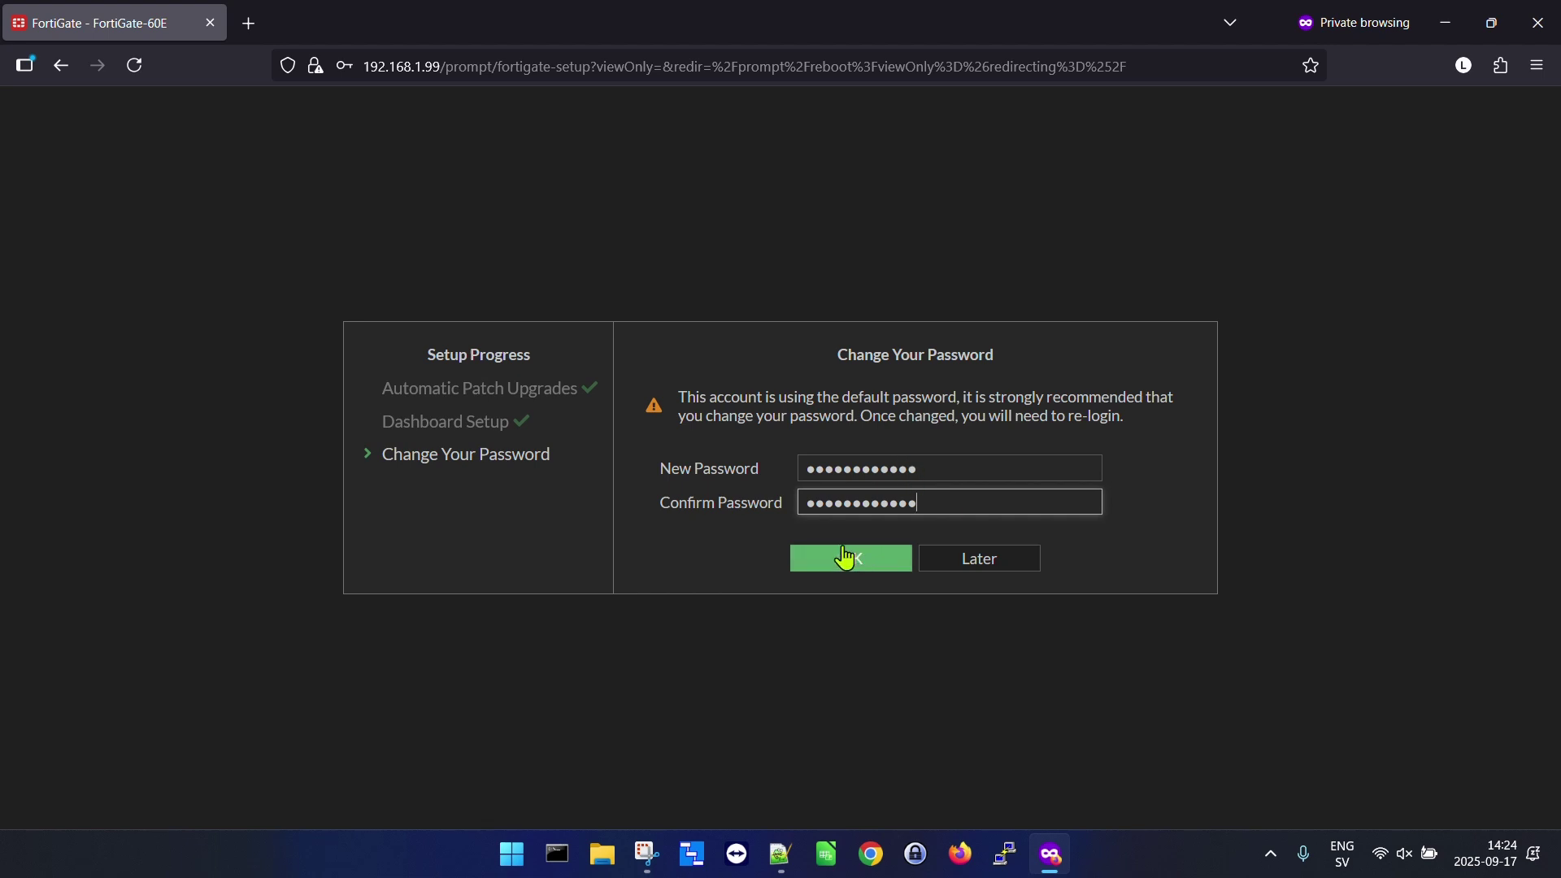
{"action": "left_click", "coordinate": [849, 557]}
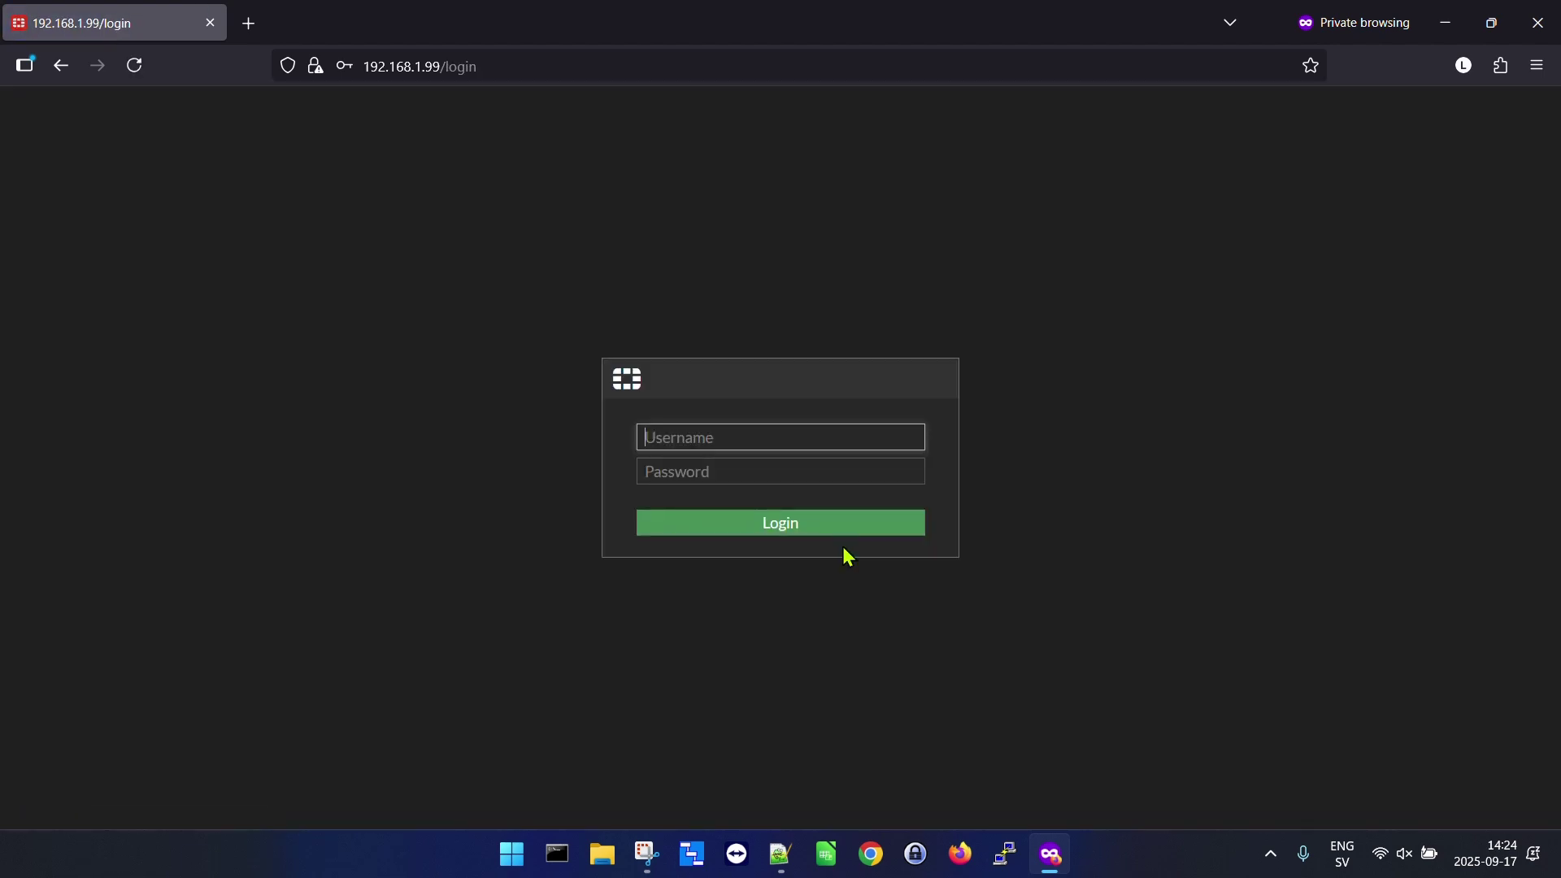
Log in as admin with the new administrator password.
{"action": "type", "text": "admin"}
{"action": "key", "text": "Tab"}
{"action": "type", "text": "•••"}
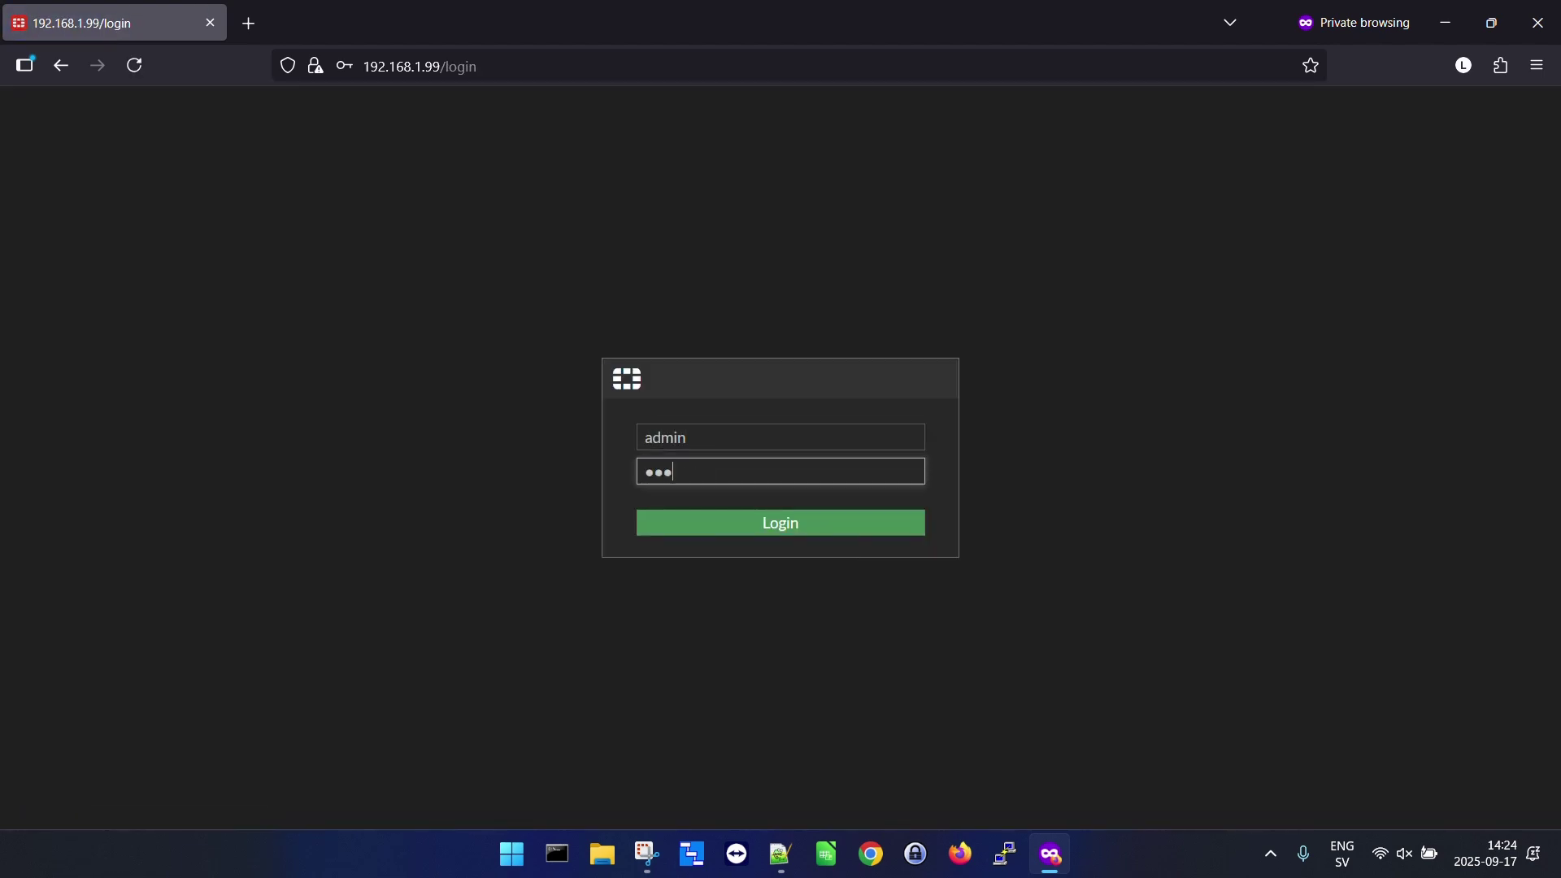
{"action": "type", "text": "•••••••"}
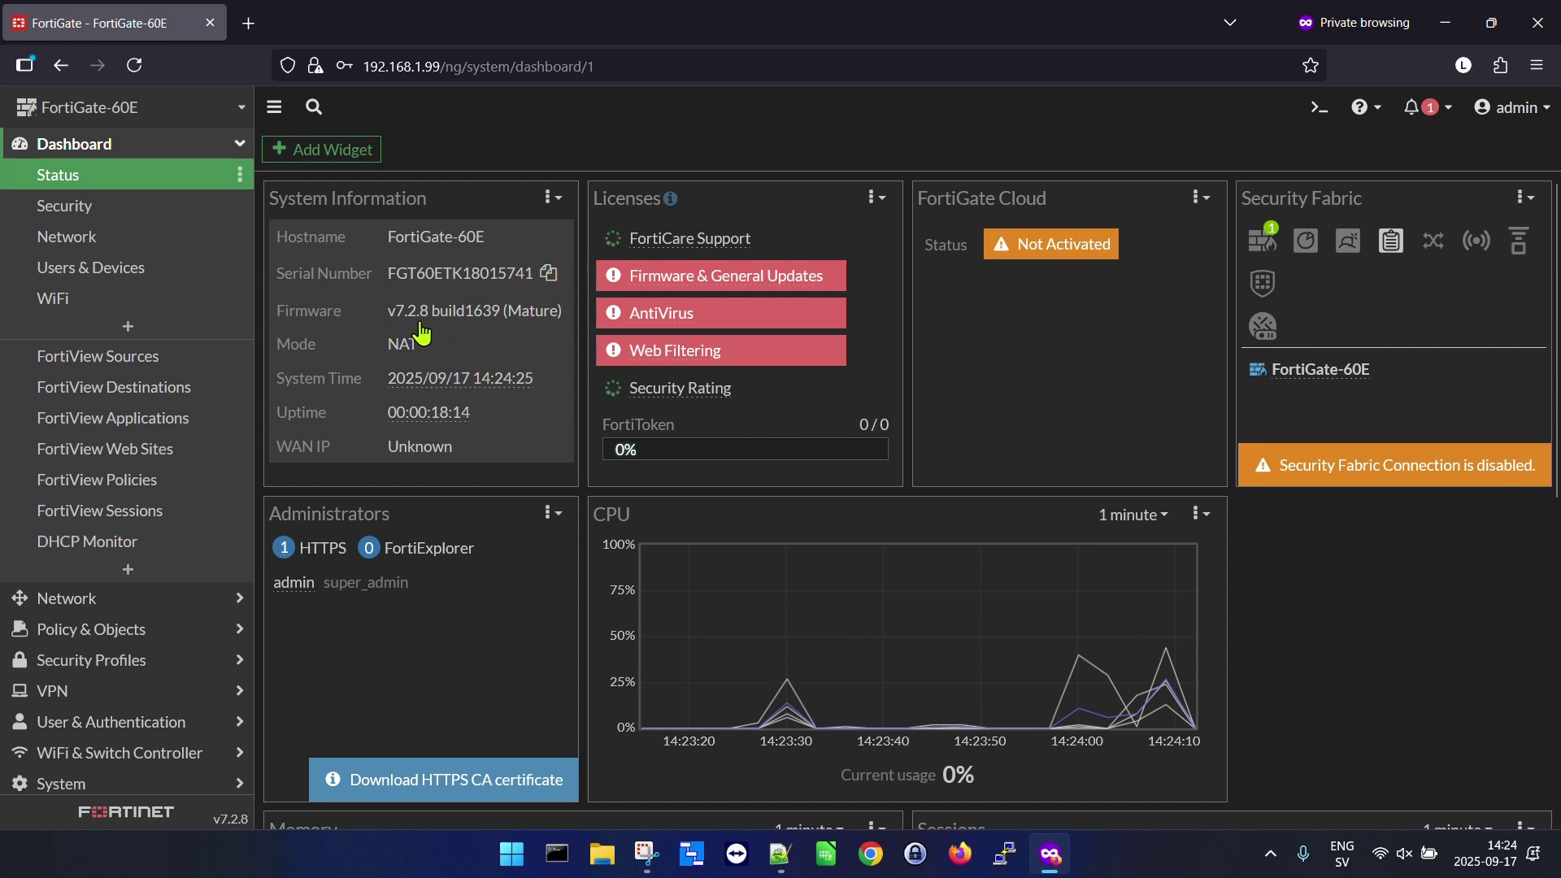
Check Network > Interfaces for the lag-to-switch aggregate and the my-sd-wan and virtual-wan-link zones.
{"action": "left_click", "coordinate": [161, 599]}
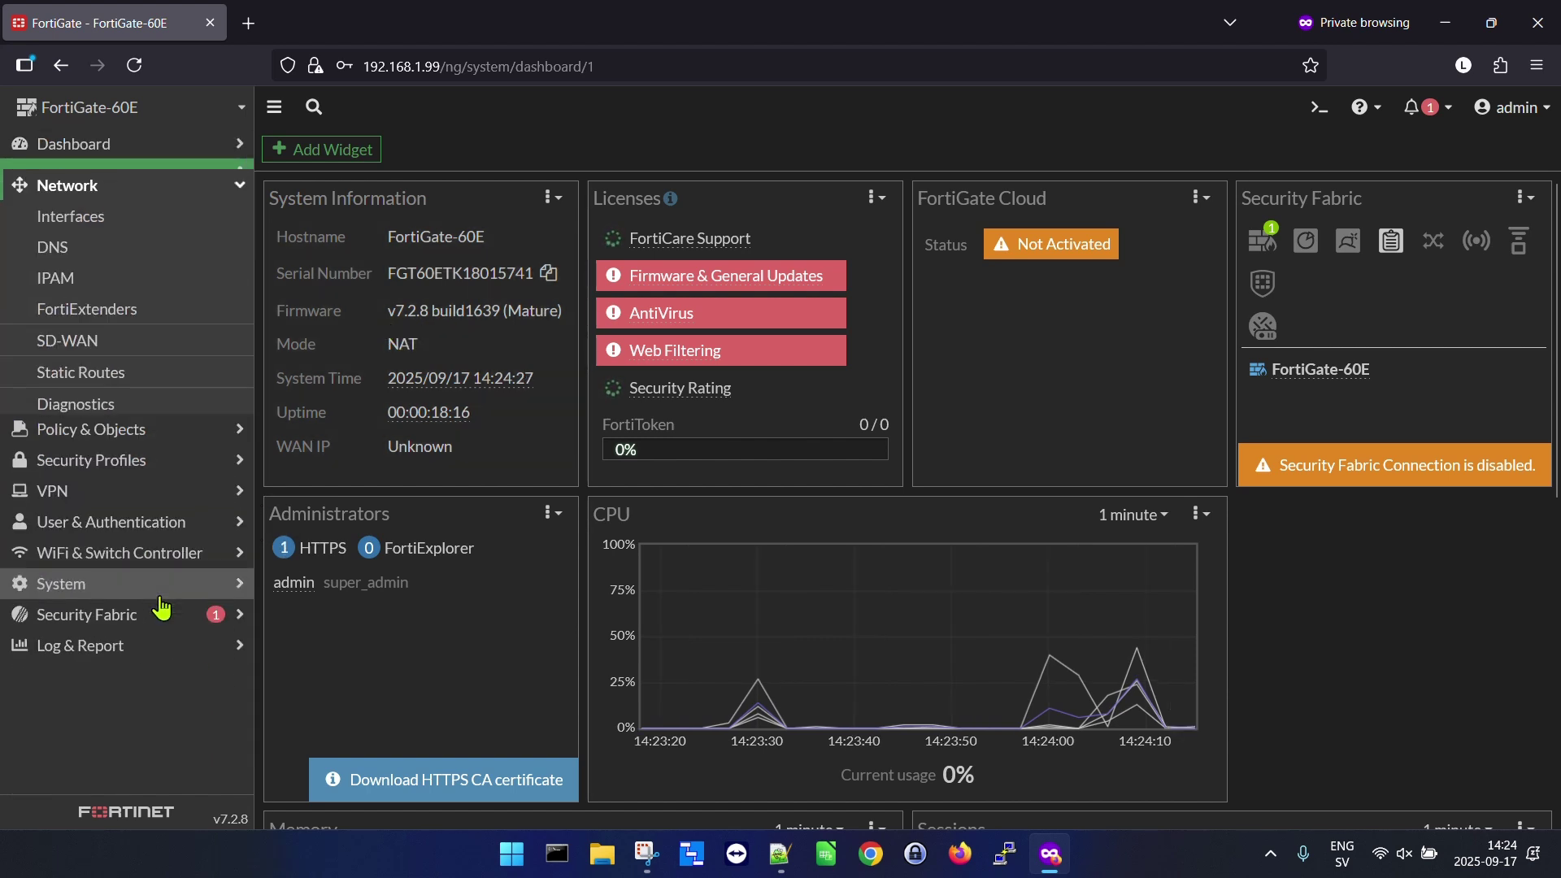
{"action": "left_click", "coordinate": [96, 208]}
{"action": "scroll", "coordinate": [348, 345], "scroll_direction": "down", "scroll_amount": 1}
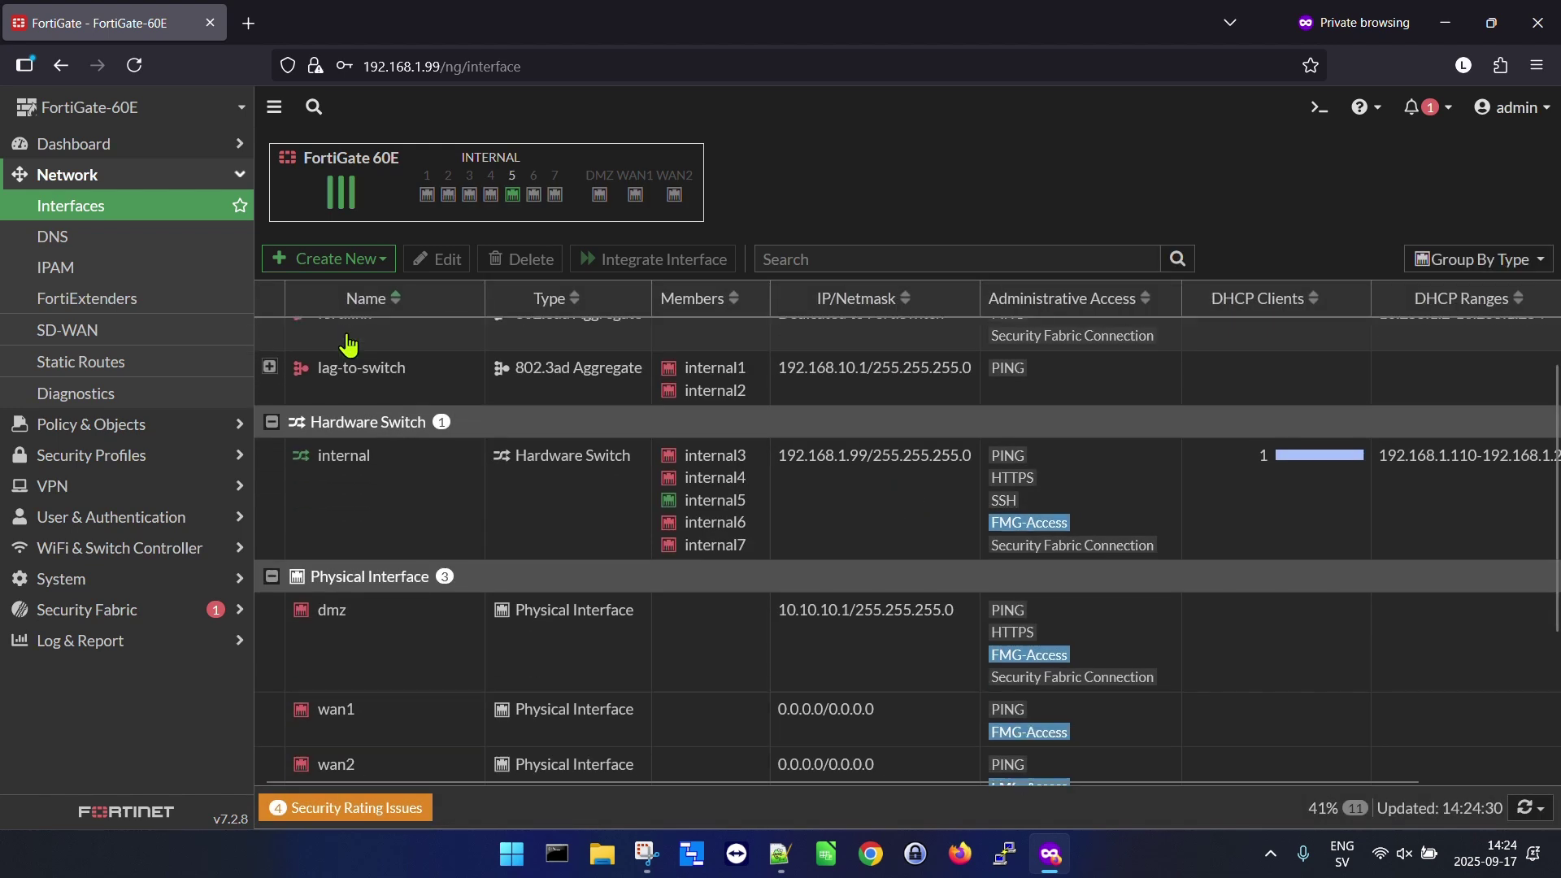
{"action": "scroll", "coordinate": [358, 374], "scroll_direction": "down", "scroll_amount": 1}
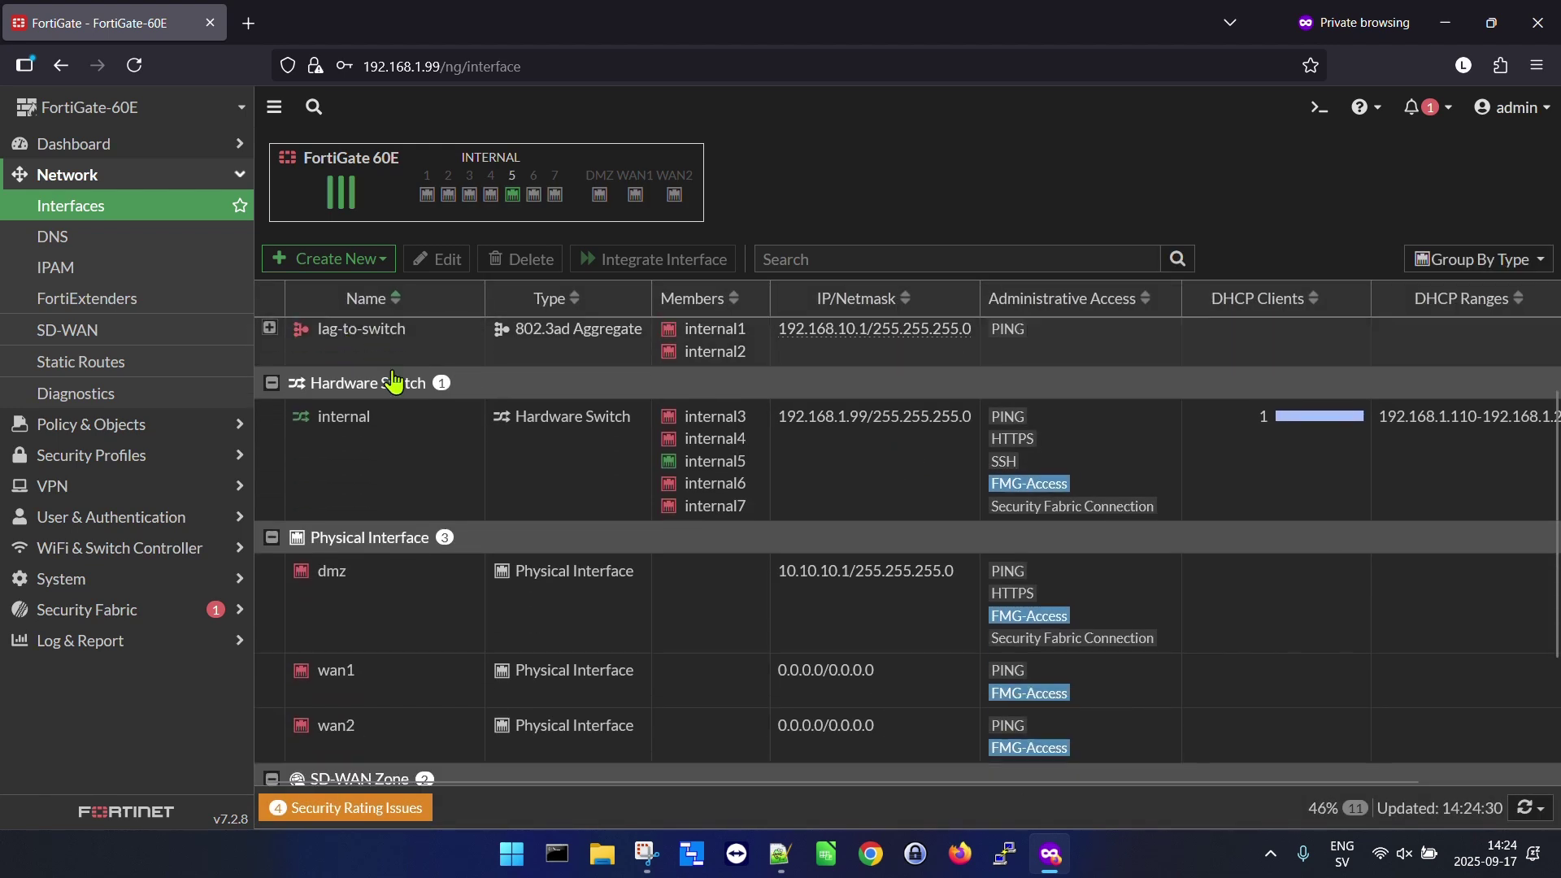
{"action": "scroll", "coordinate": [394, 380], "scroll_direction": "down", "scroll_amount": 4}
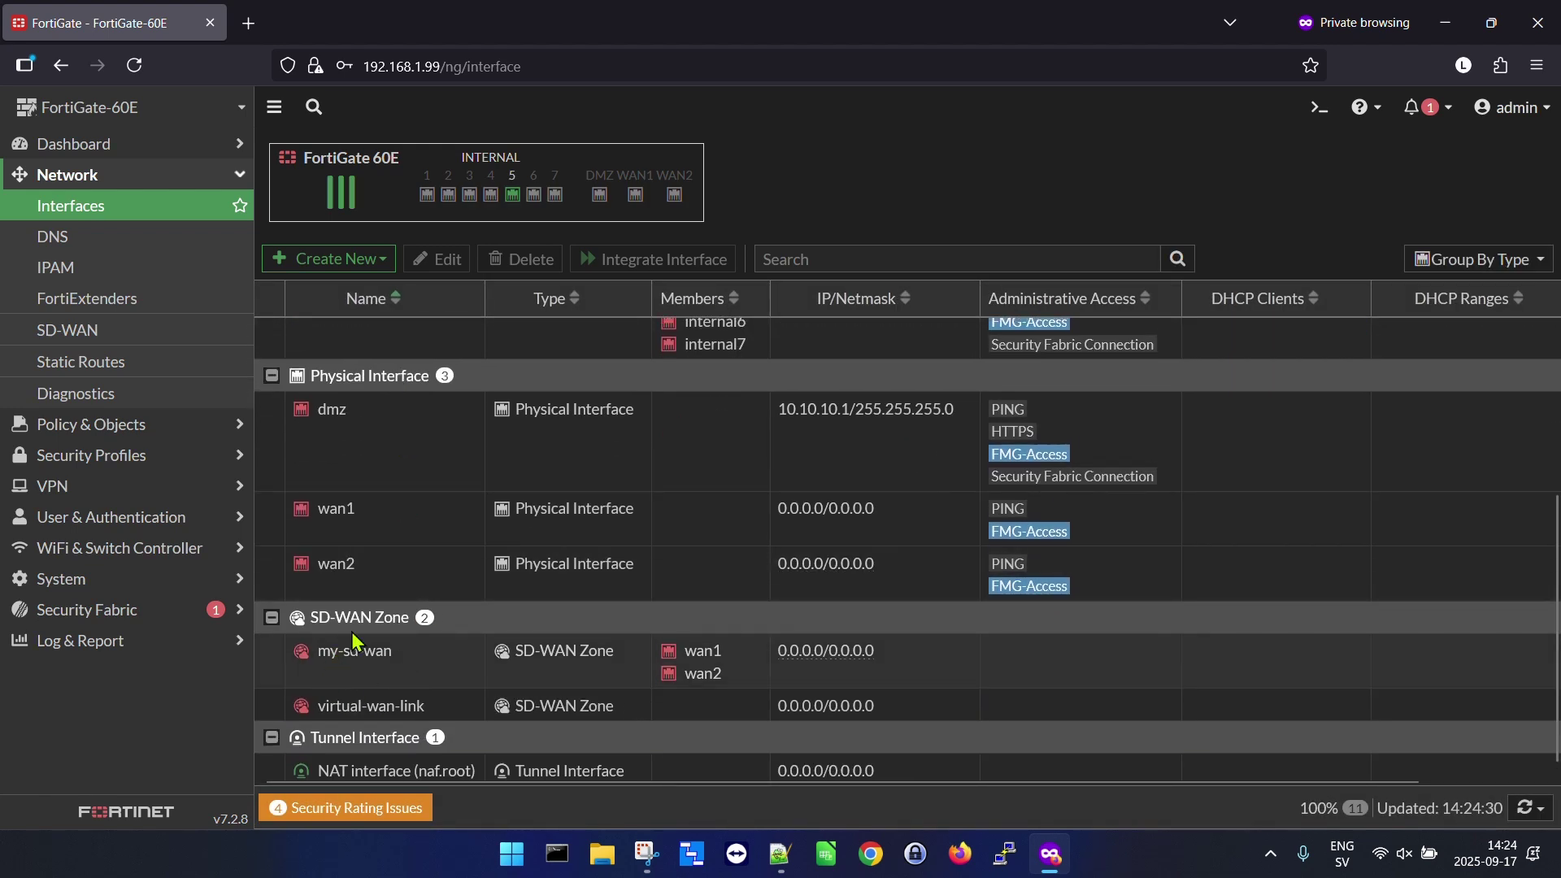
{"action": "scroll", "coordinate": [657, 492], "scroll_direction": "up", "scroll_amount": 6}
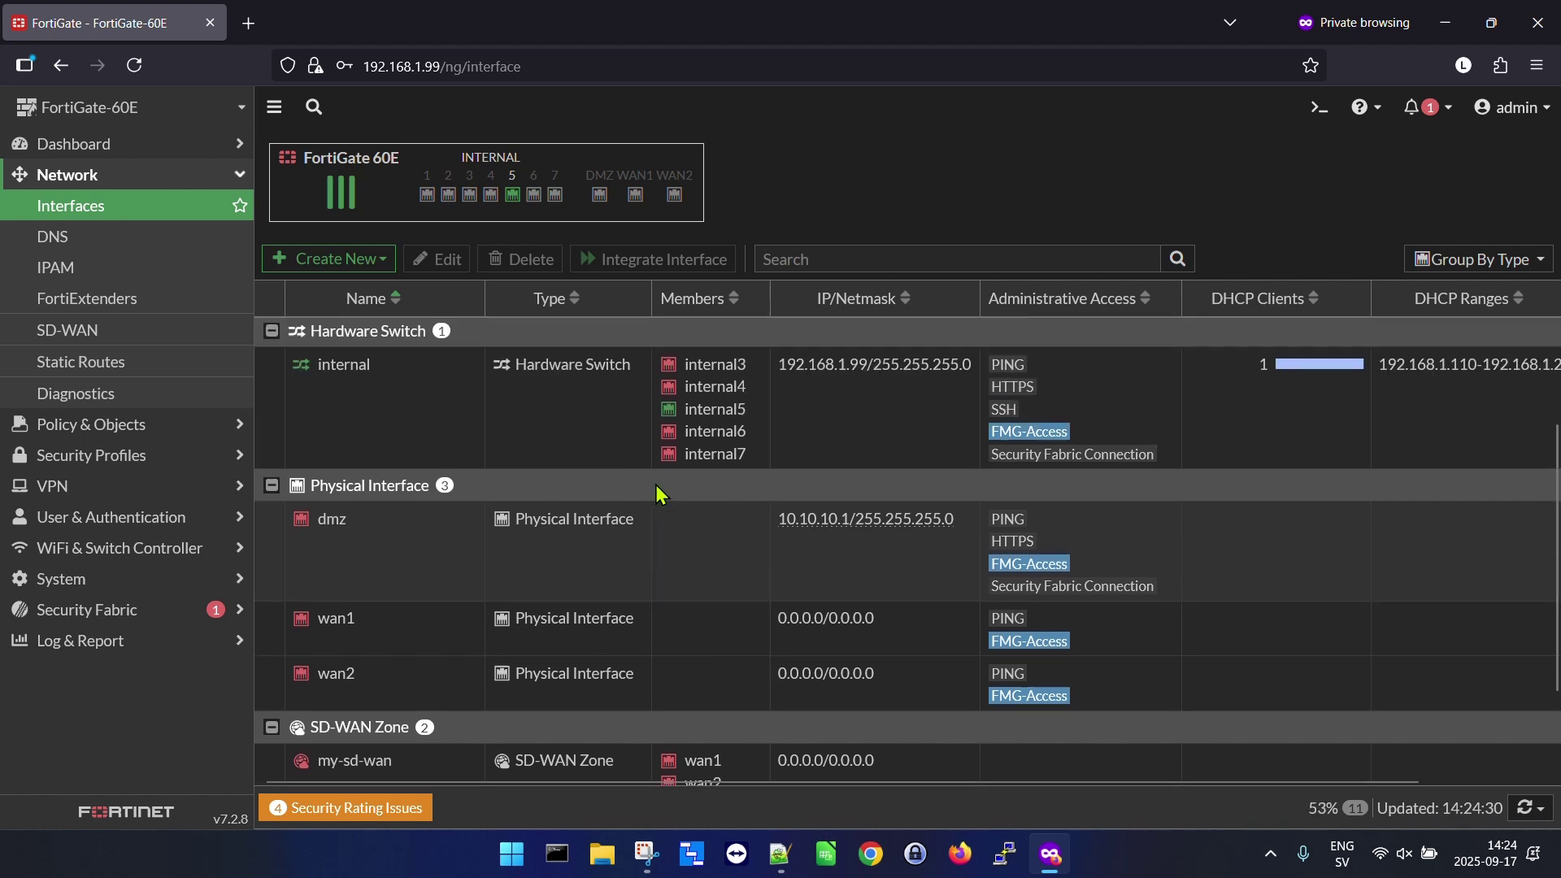